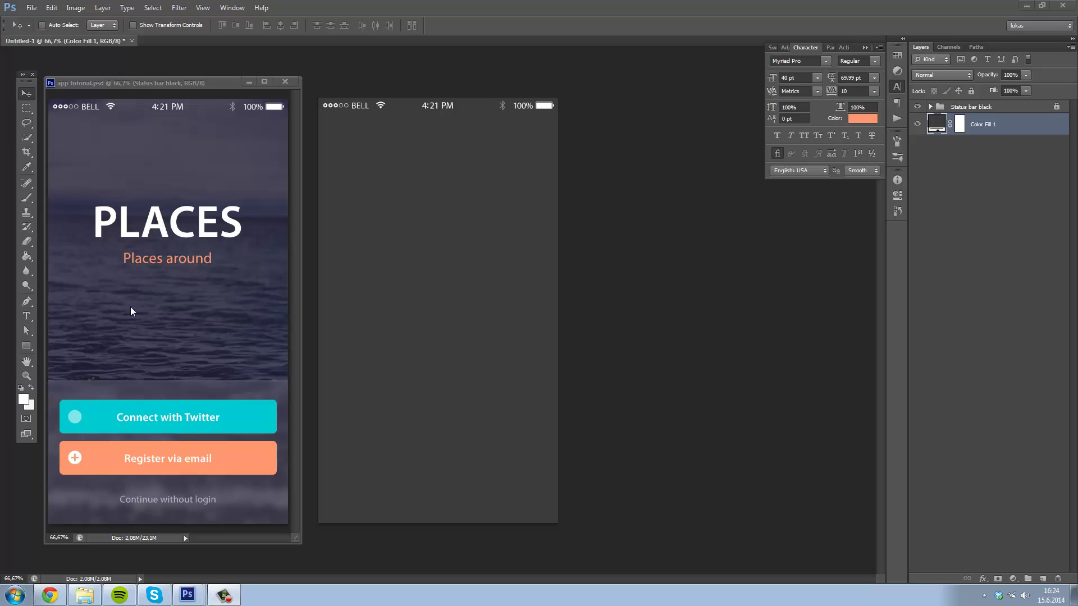
Widen the app tutorial.psd reference window on both sides, then return to Untitled-1
drag(188, 83, 188, 84)
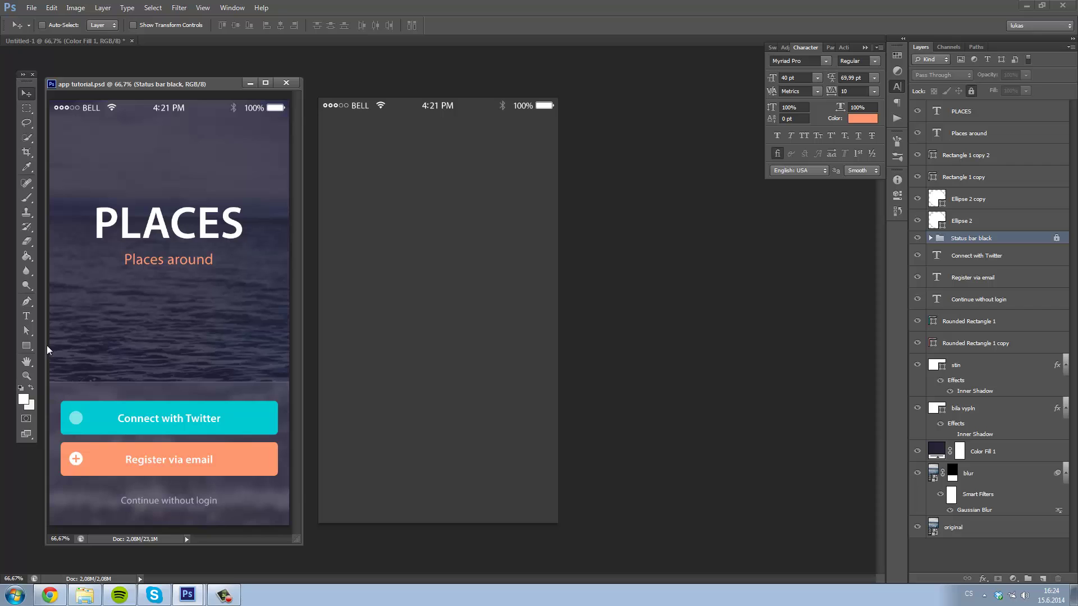
drag(50, 347, 47, 348)
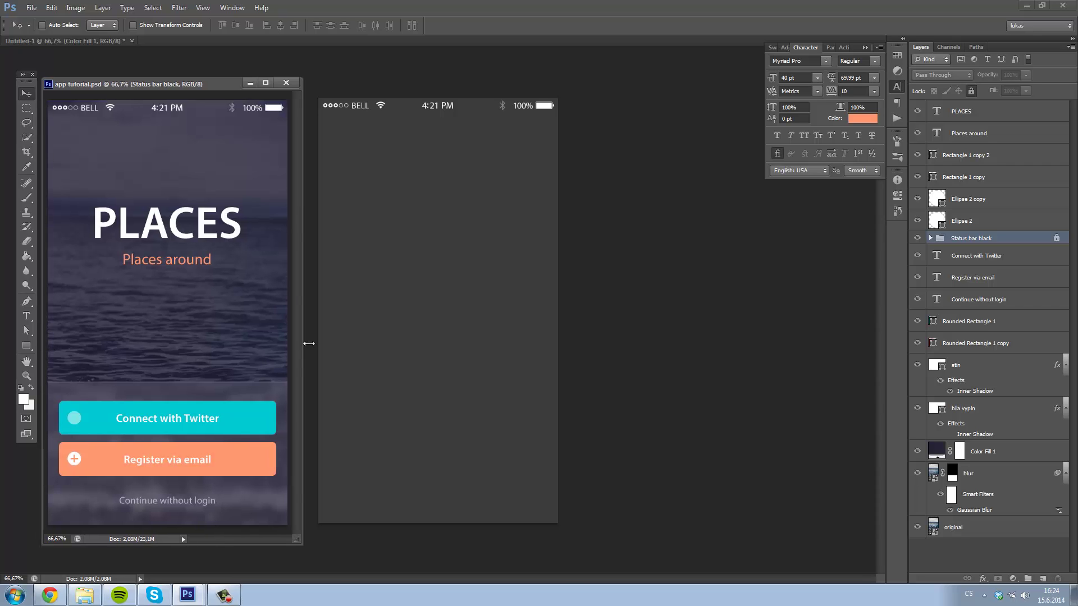
drag(309, 343, 314, 344)
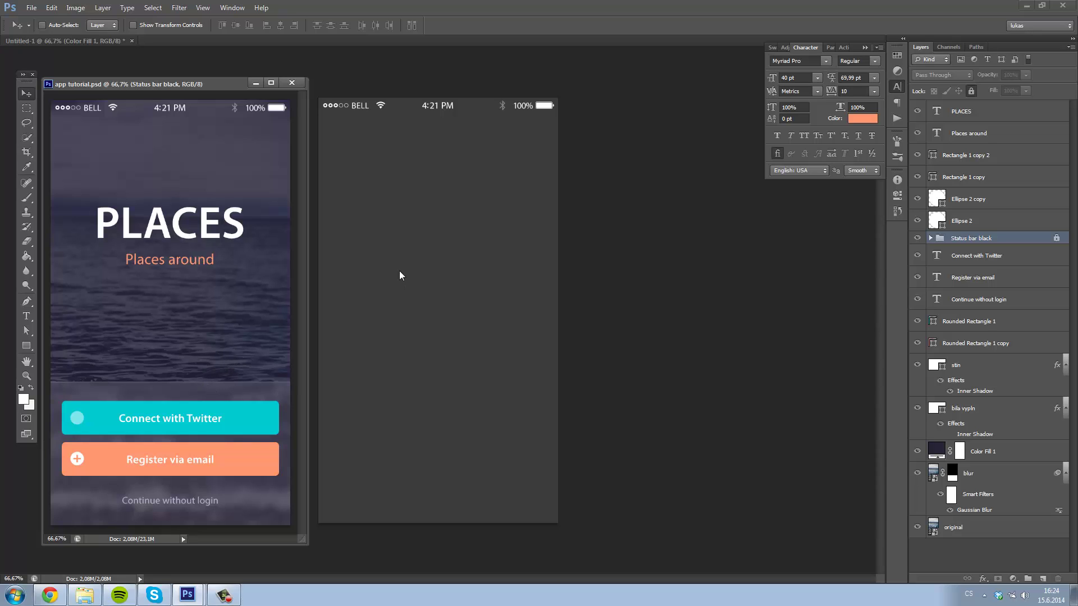
click(398, 296)
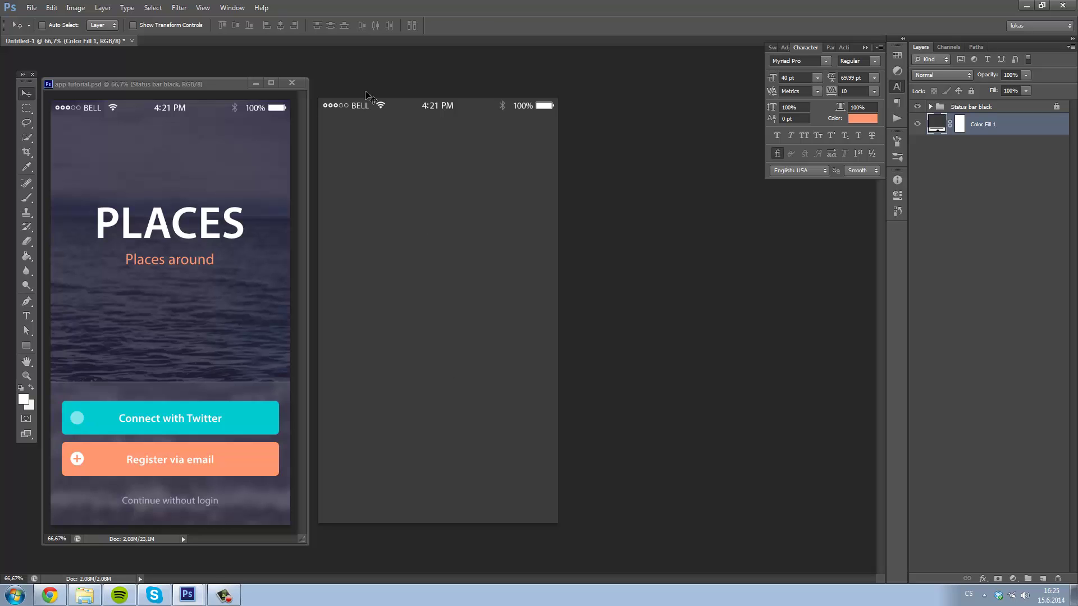
Check the canvas width and height in Canvas Size and close it unchanged
key(ctrl+alt+c)
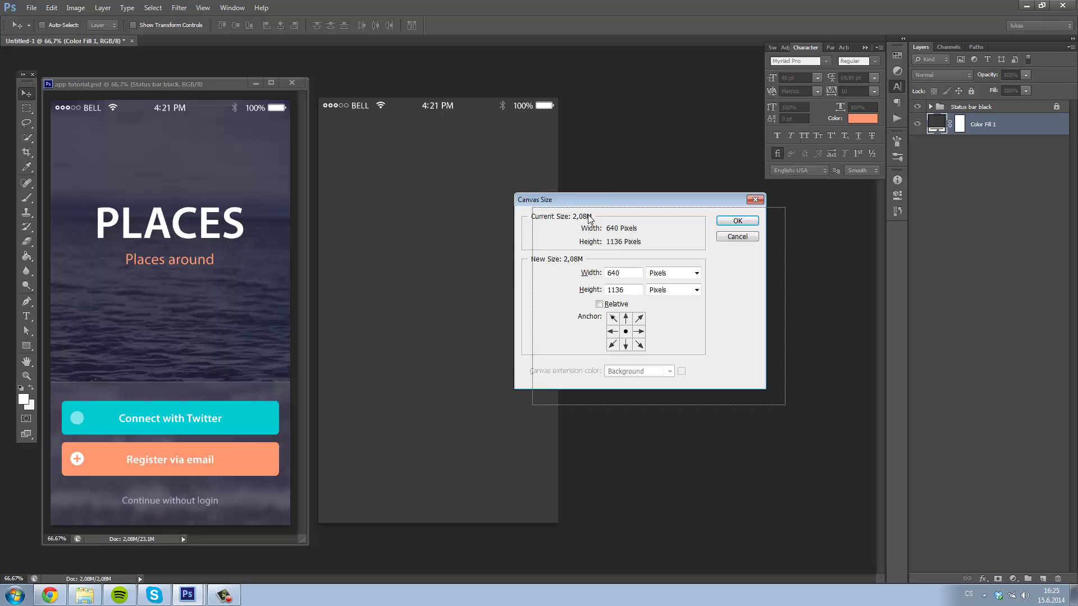
drag(555, 199, 617, 263)
double_click(694, 337)
key(Tab)
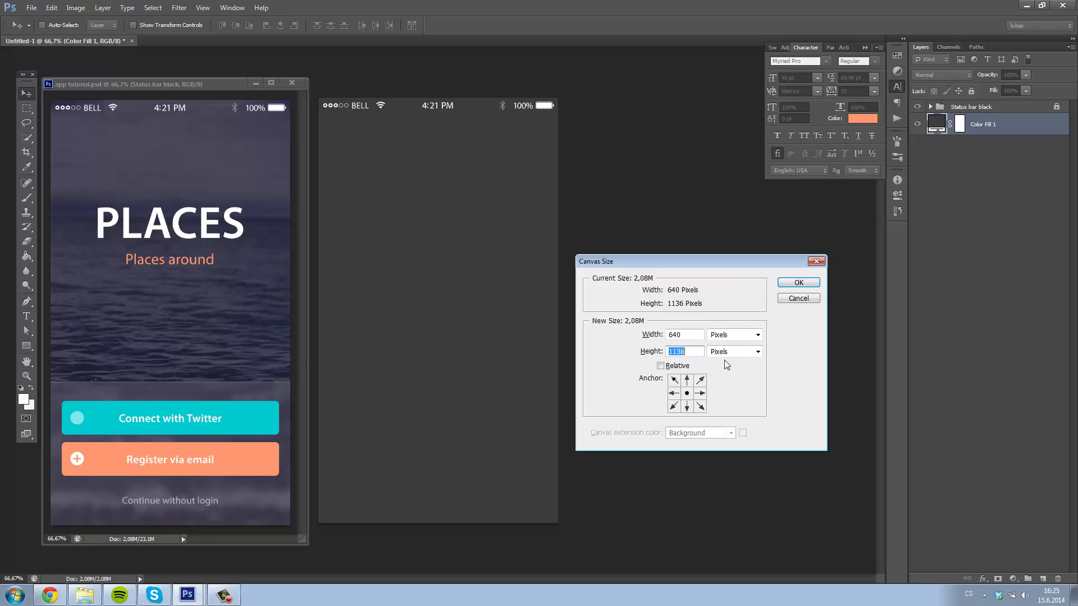
drag(715, 258, 726, 266)
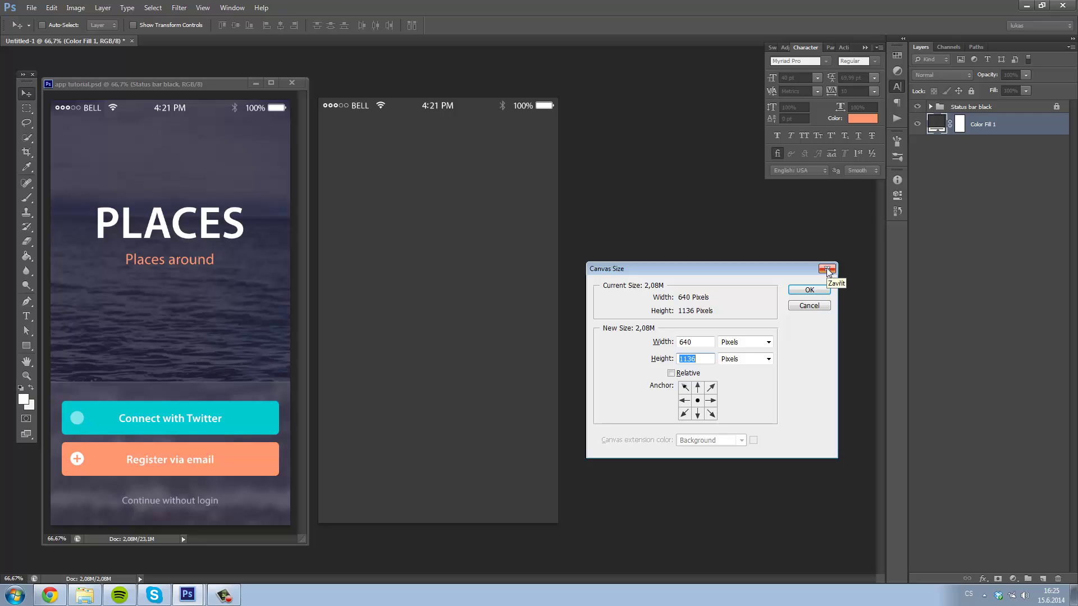
click(826, 270)
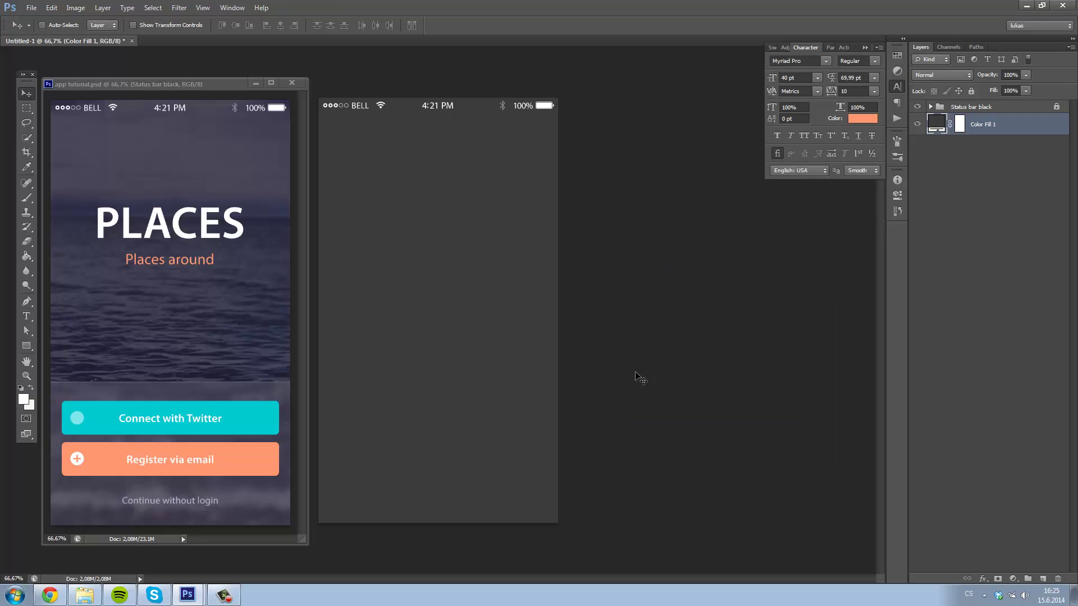
Drag the sea photo from the Unsplash folder onto the Untitled-1 canvas
click(94, 596)
drag(528, 62, 723, 122)
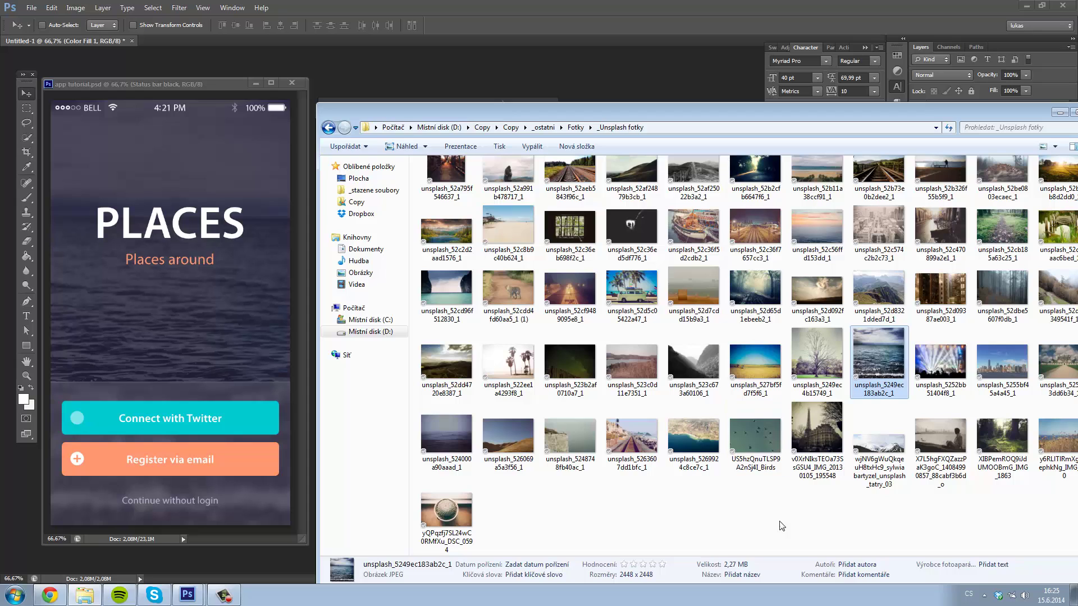
drag(803, 113, 904, 113)
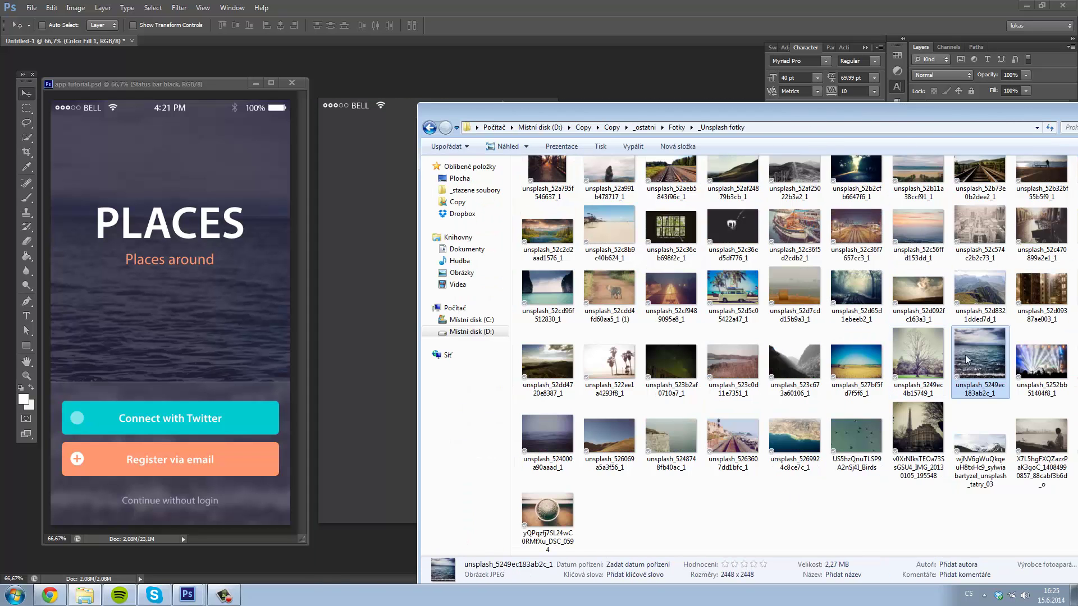
drag(966, 360, 369, 404)
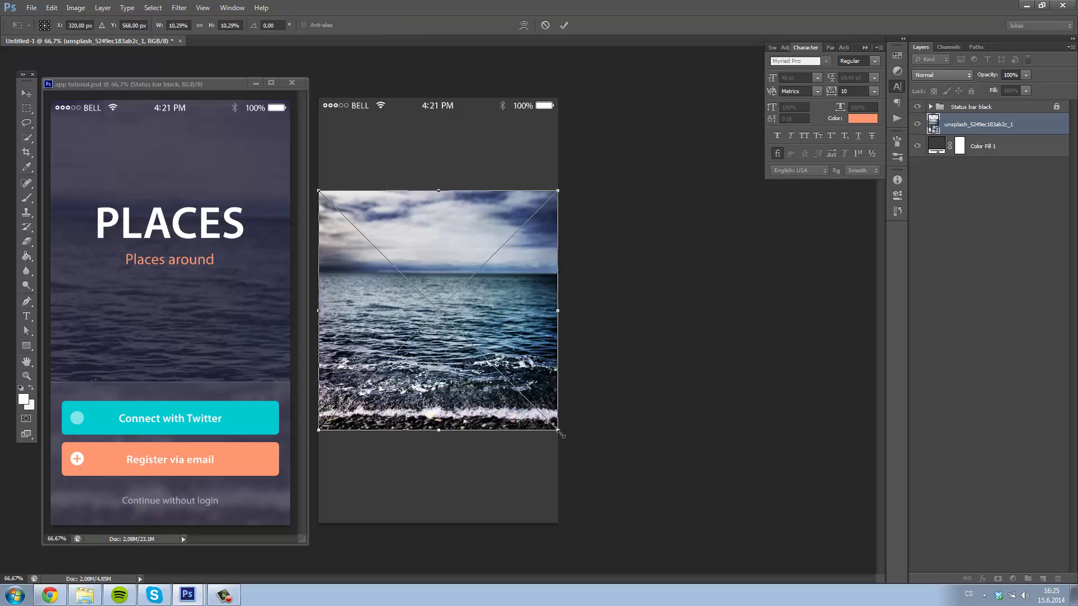
Scale the sea photo to cover the phone canvas and delete Color Fill 1
drag(560, 432, 655, 543)
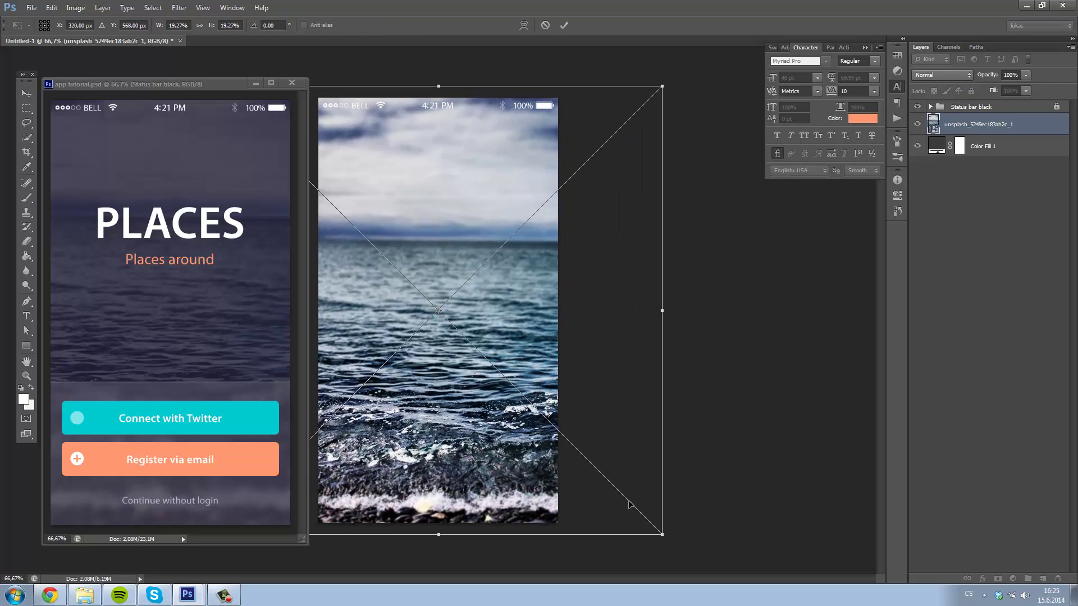
key(Return)
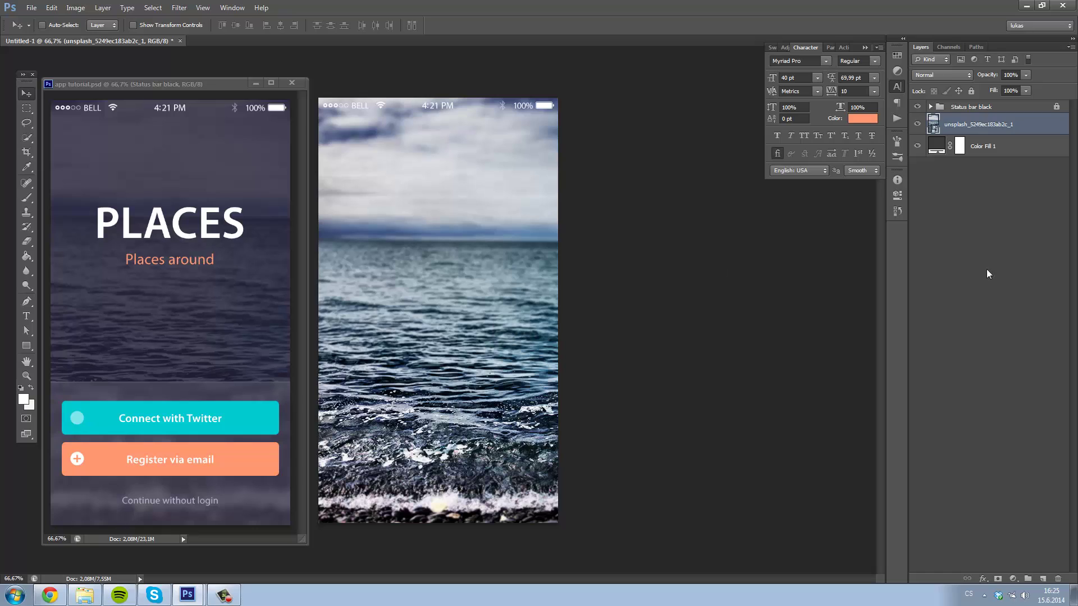
click(999, 147)
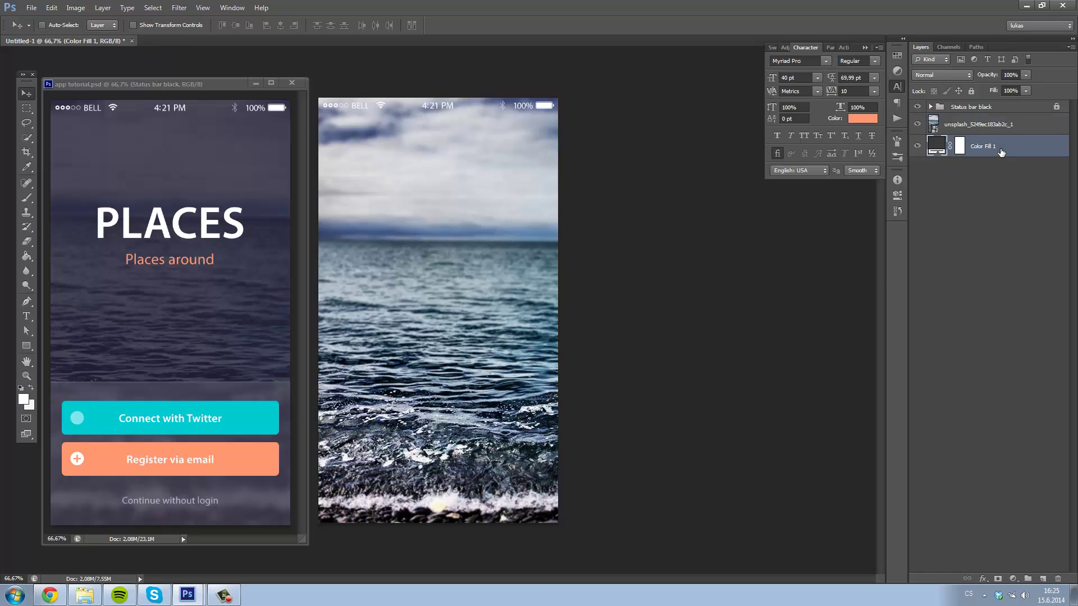
key(Delete)
Name the photo layer 'fotka' and duplicate it as 'rozmazani'
double_click(994, 125)
text(f)
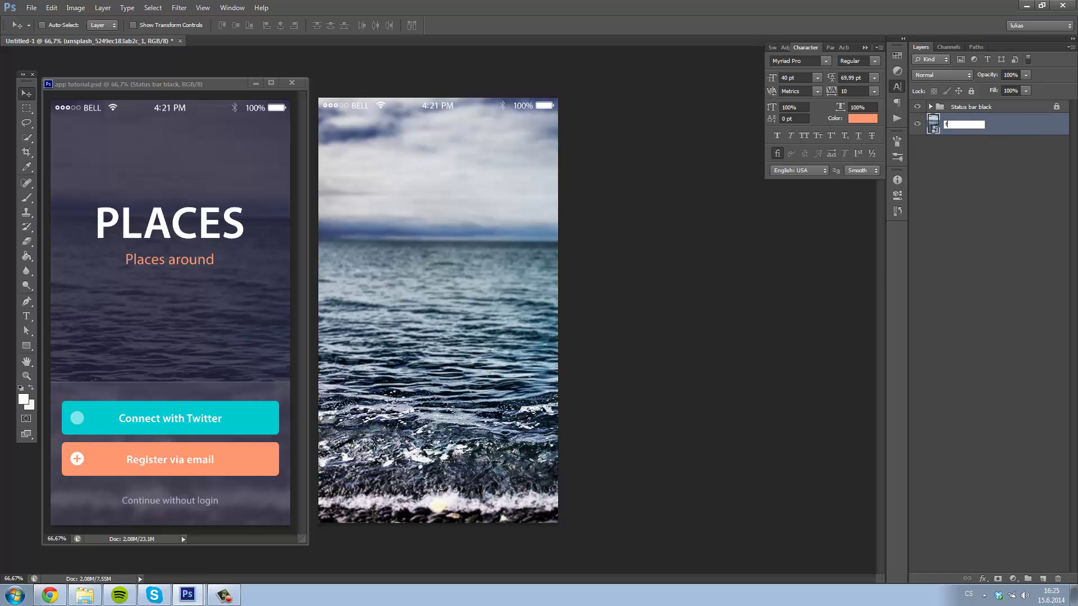
text(otka)
key(Return)
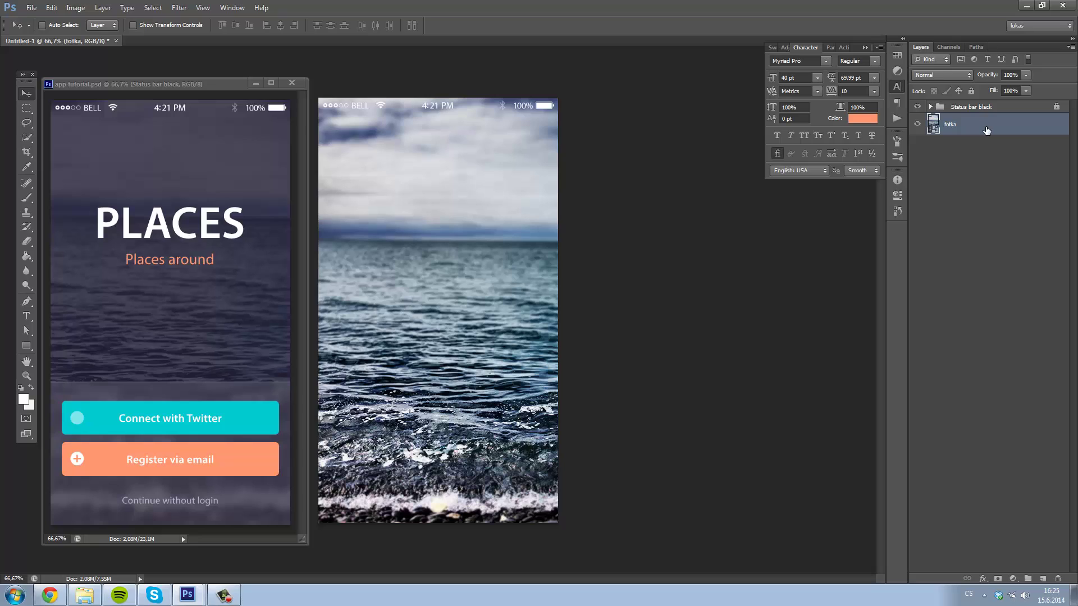
key(ctrl+j)
double_click(968, 124)
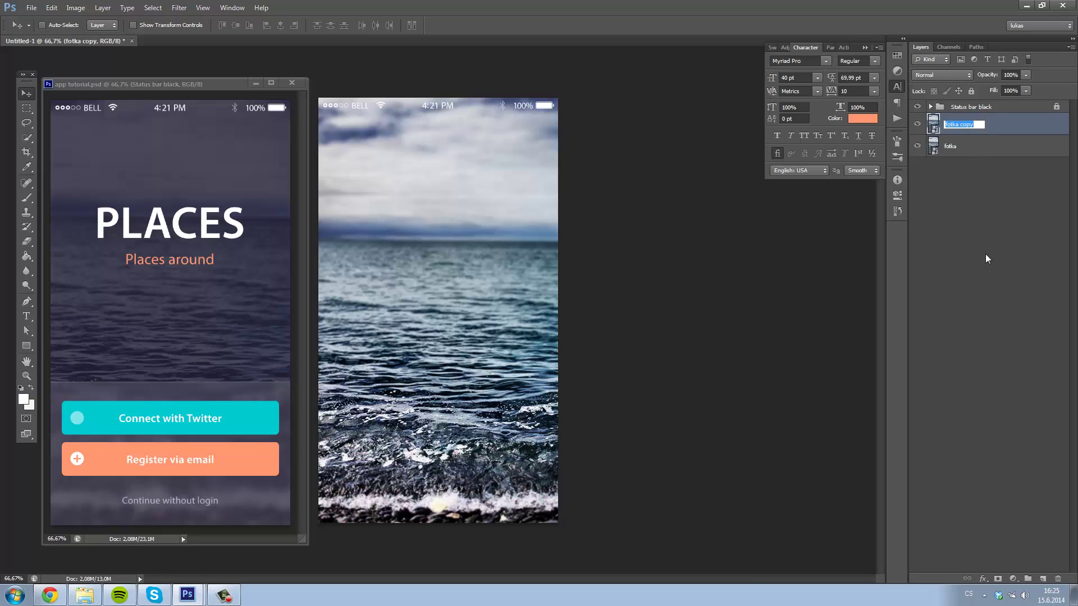
text(rozmaz)
text(ani)
key(Return)
Convert the rozmazani layer to a Smart Object and reselect it
right_click(998, 132)
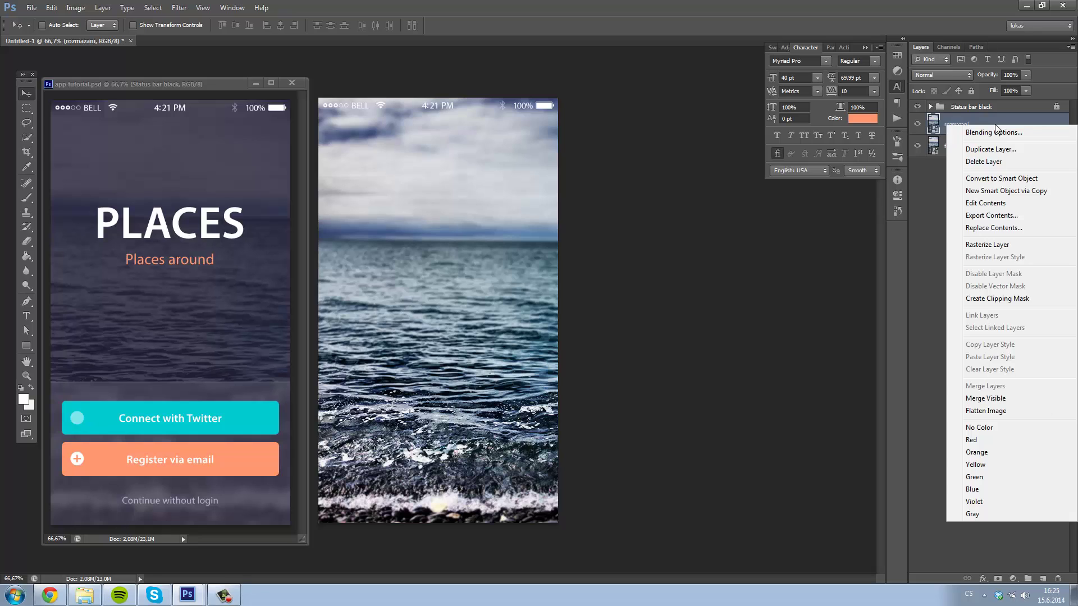
click(1002, 178)
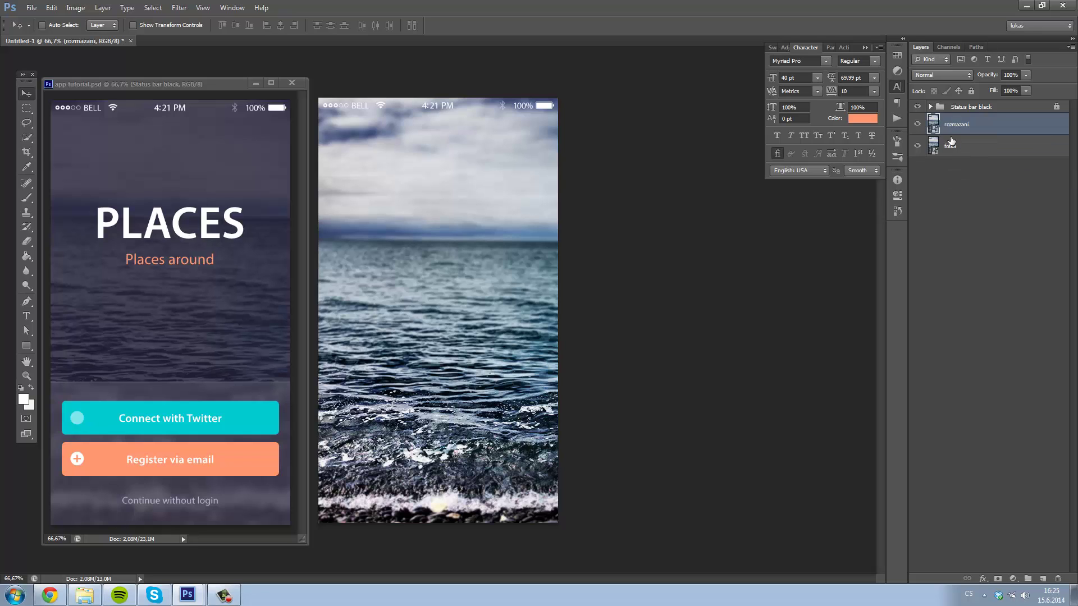
click(929, 151)
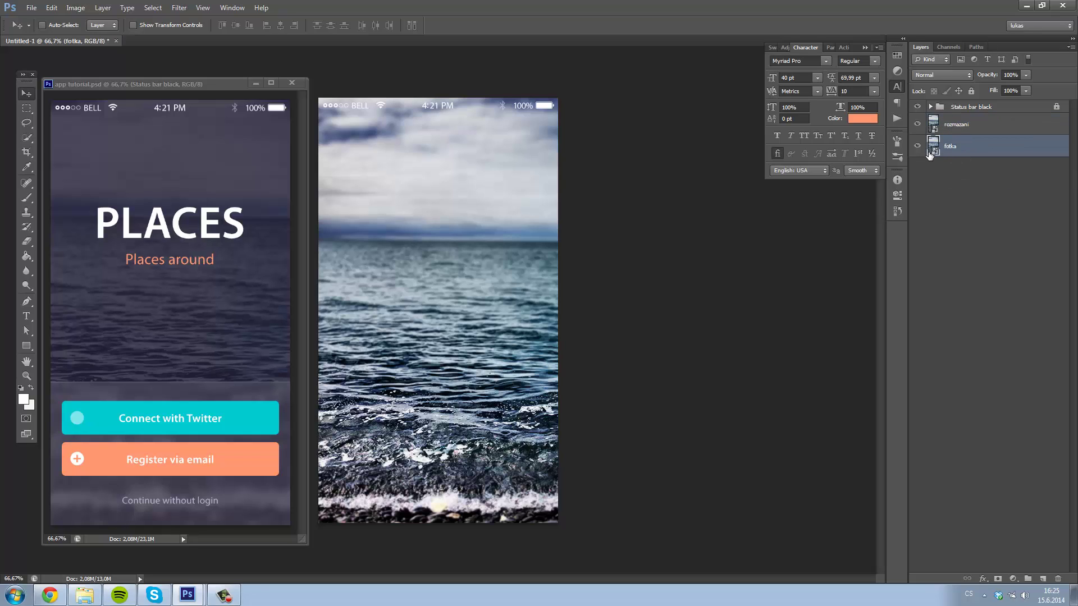
click(1007, 131)
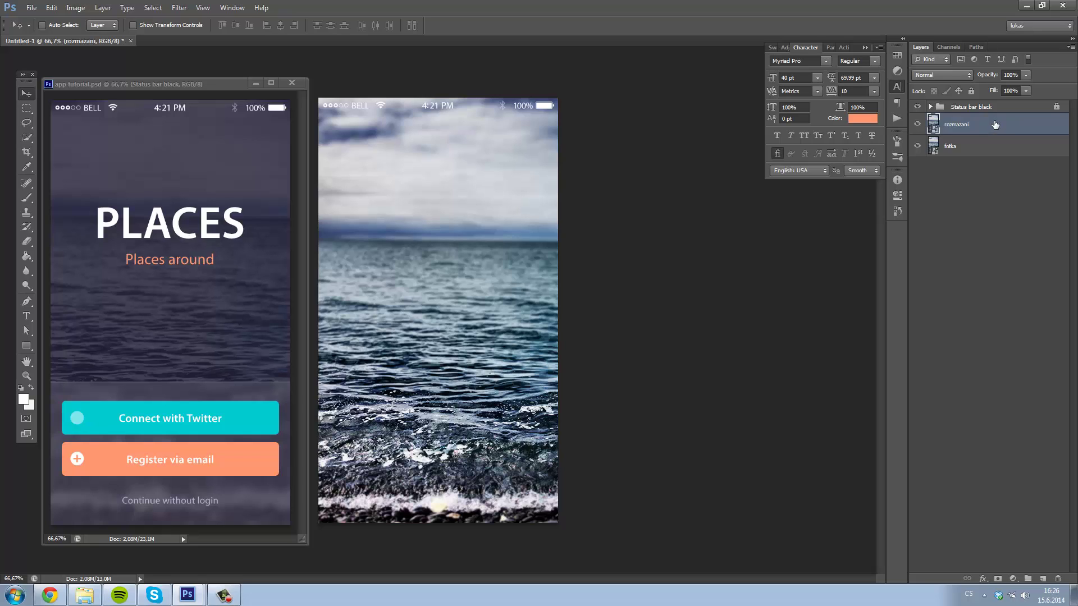
Apply a Gaussian Blur smart filter to the rozmazani layer
click(179, 8)
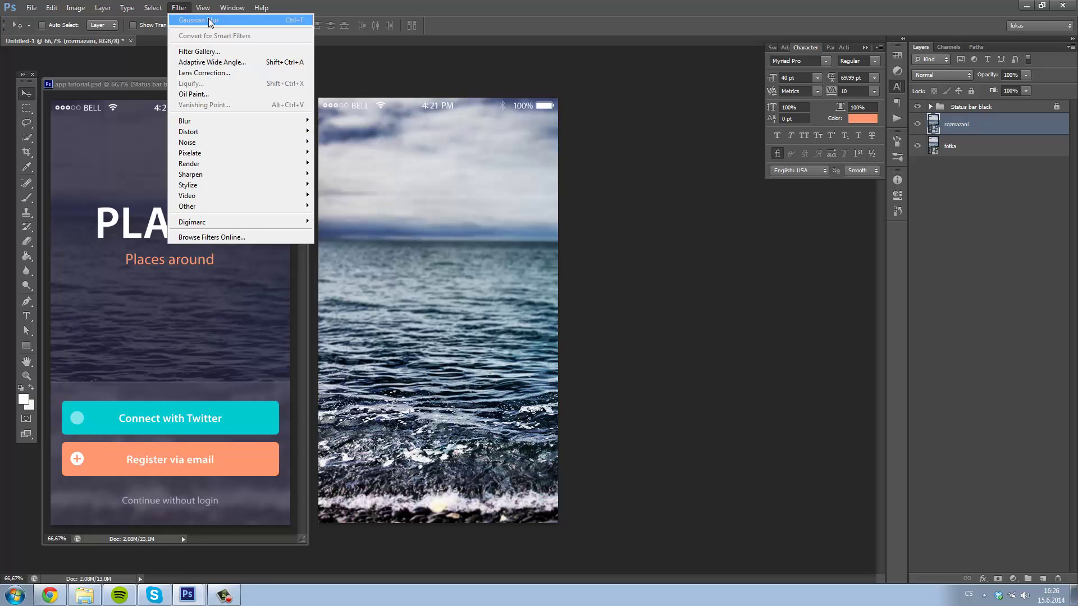
click(197, 20)
drag(518, 140, 664, 229)
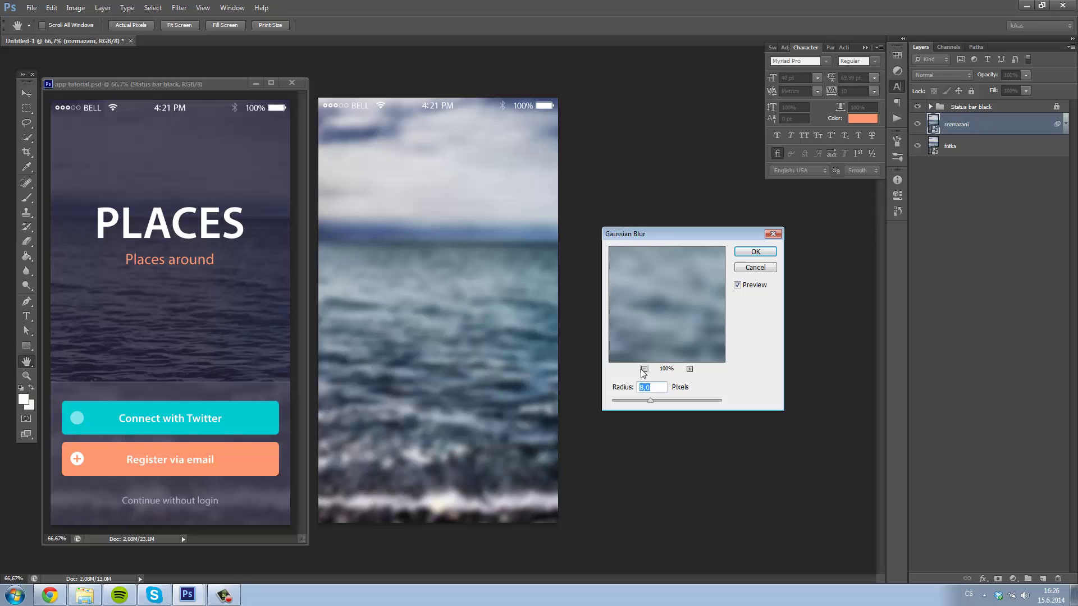
click(755, 251)
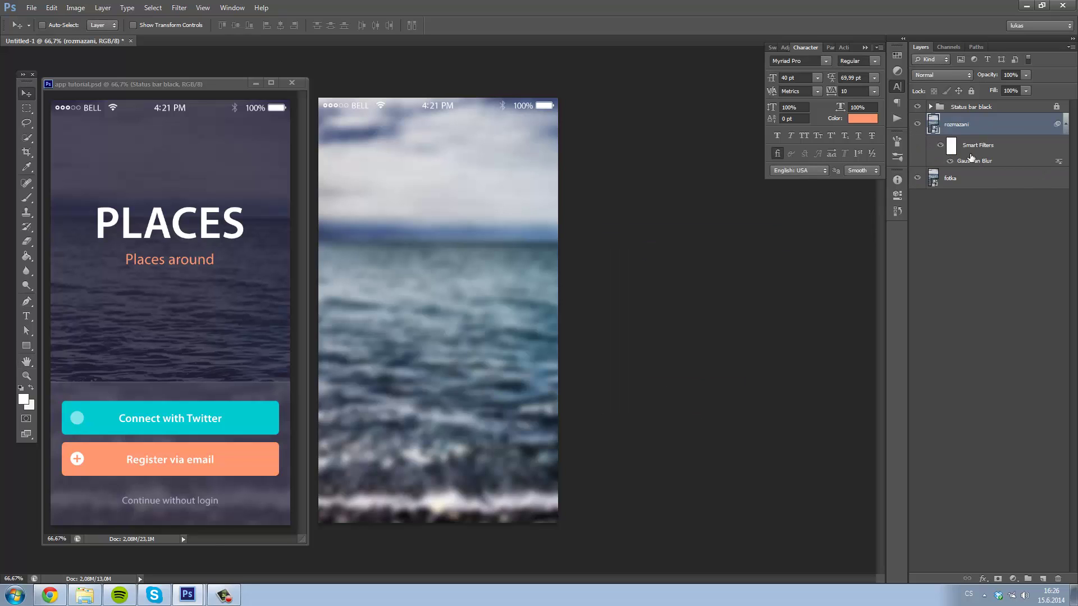
double_click(979, 162)
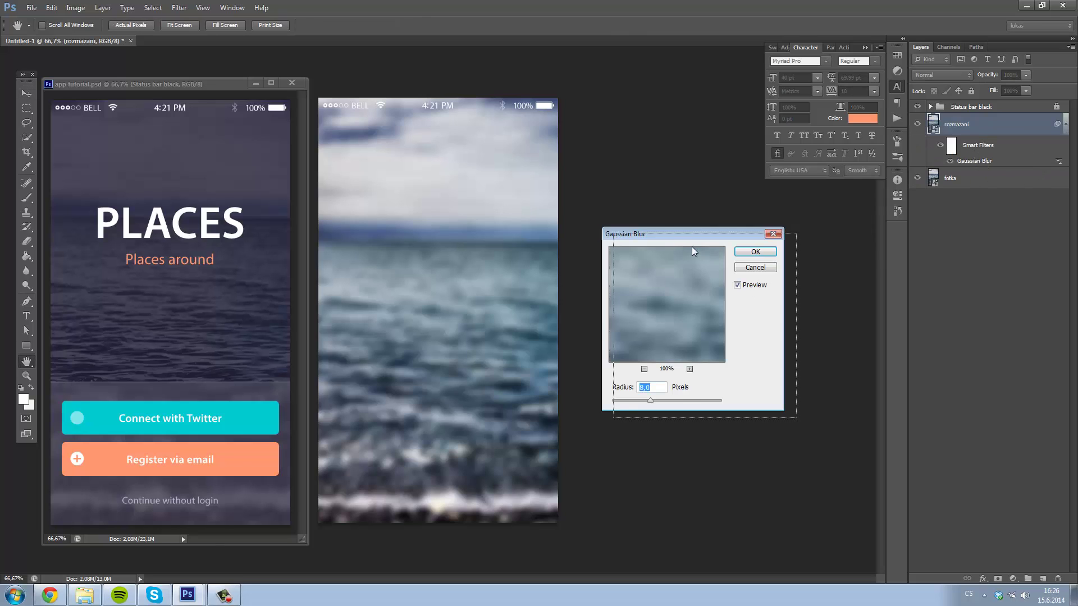
drag(680, 236, 708, 247)
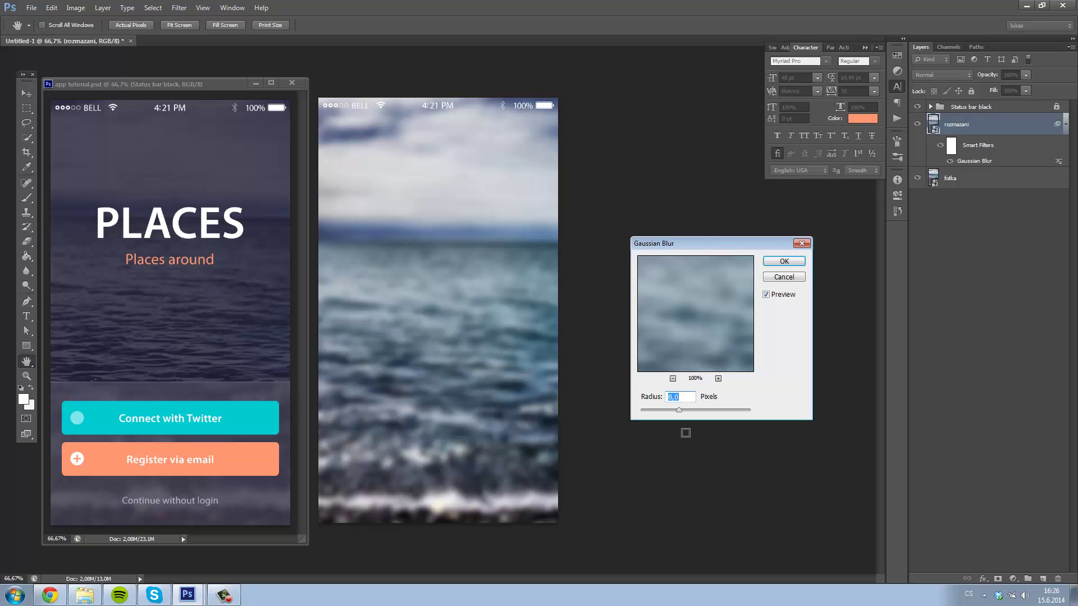
click(780, 277)
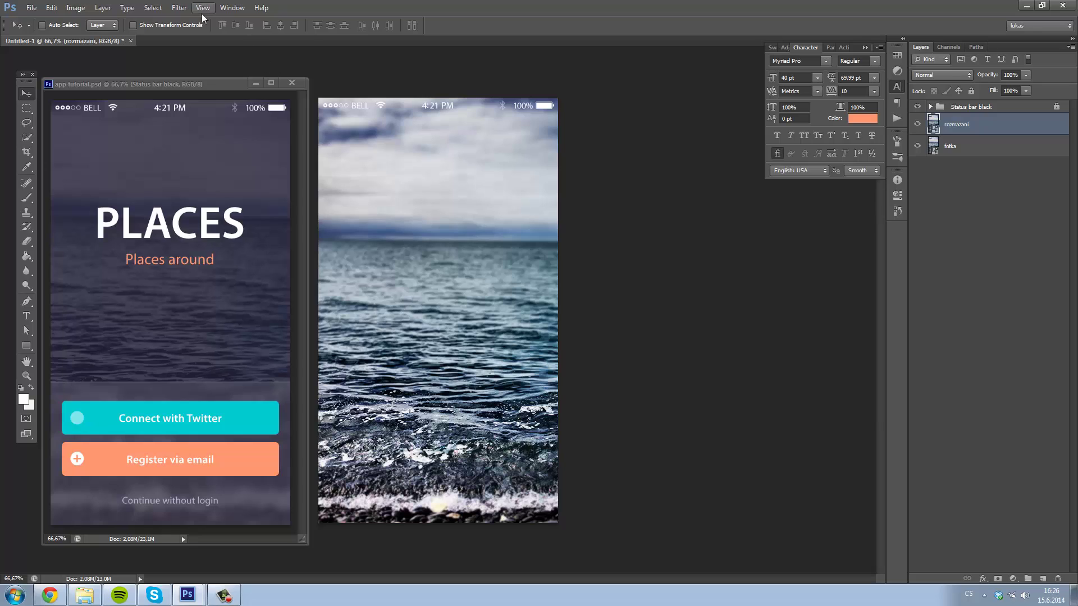
click(183, 8)
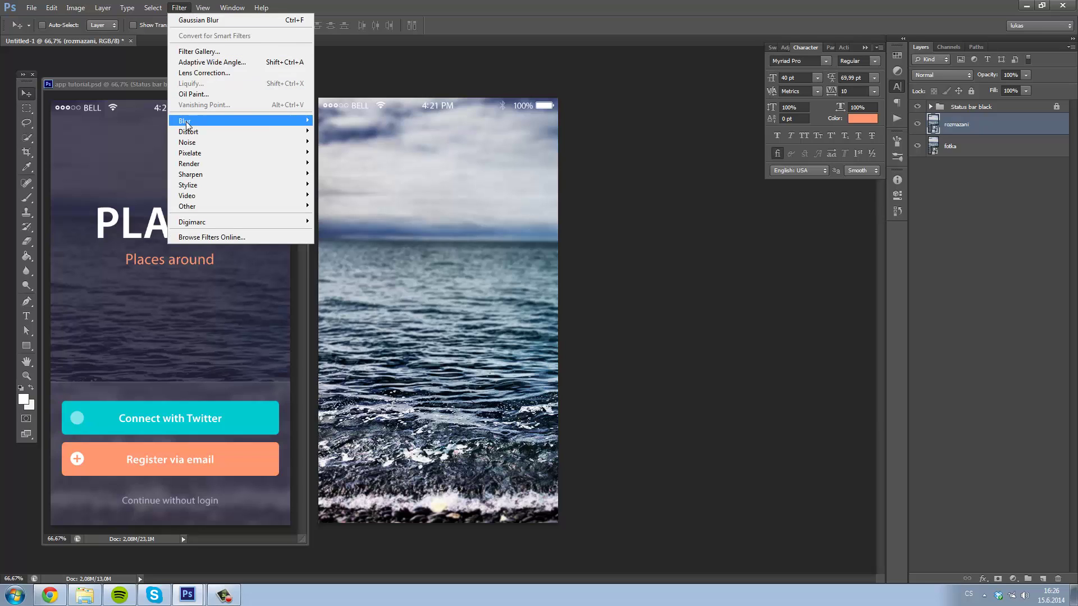
mouse_move(236, 120)
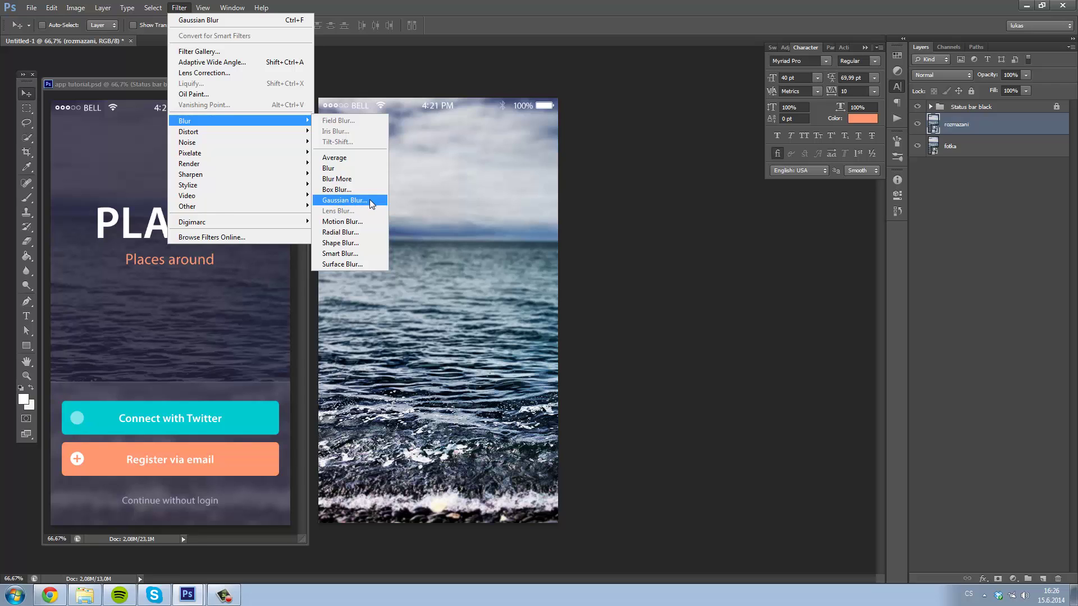
click(371, 200)
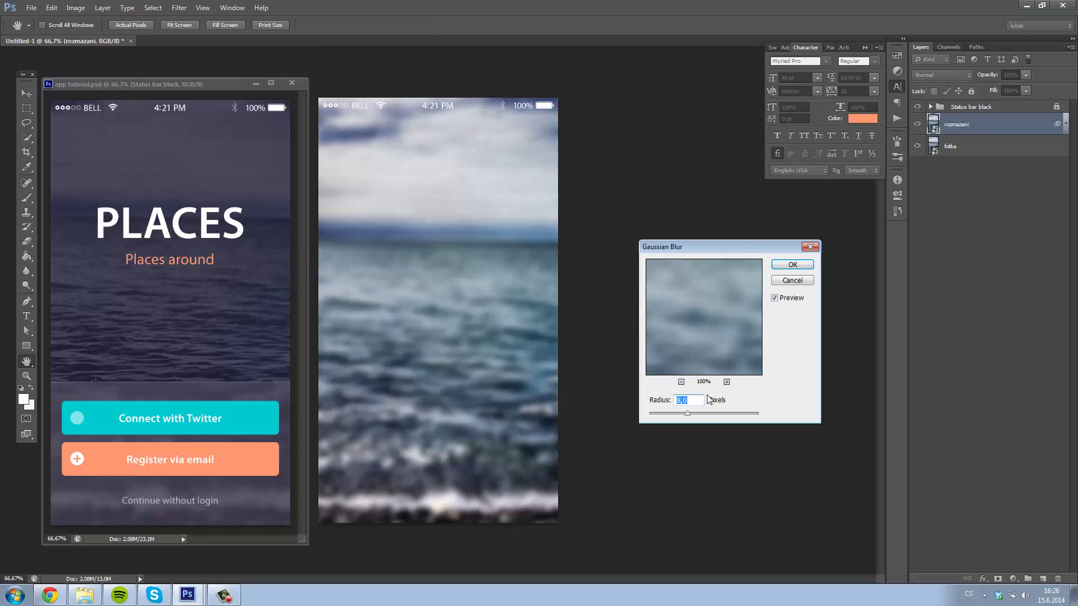
click(790, 265)
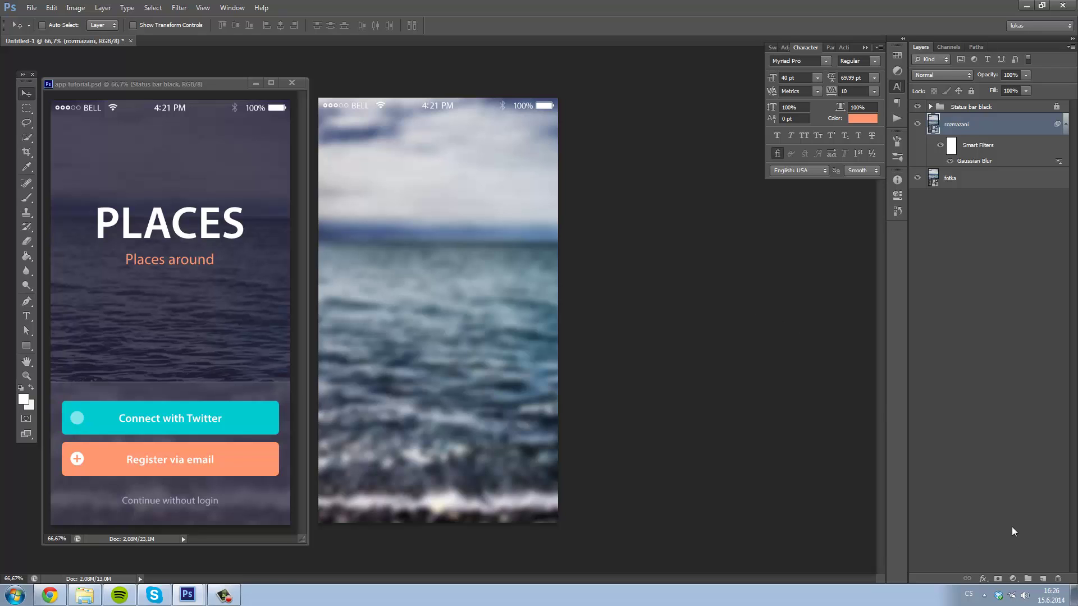
click(27, 346)
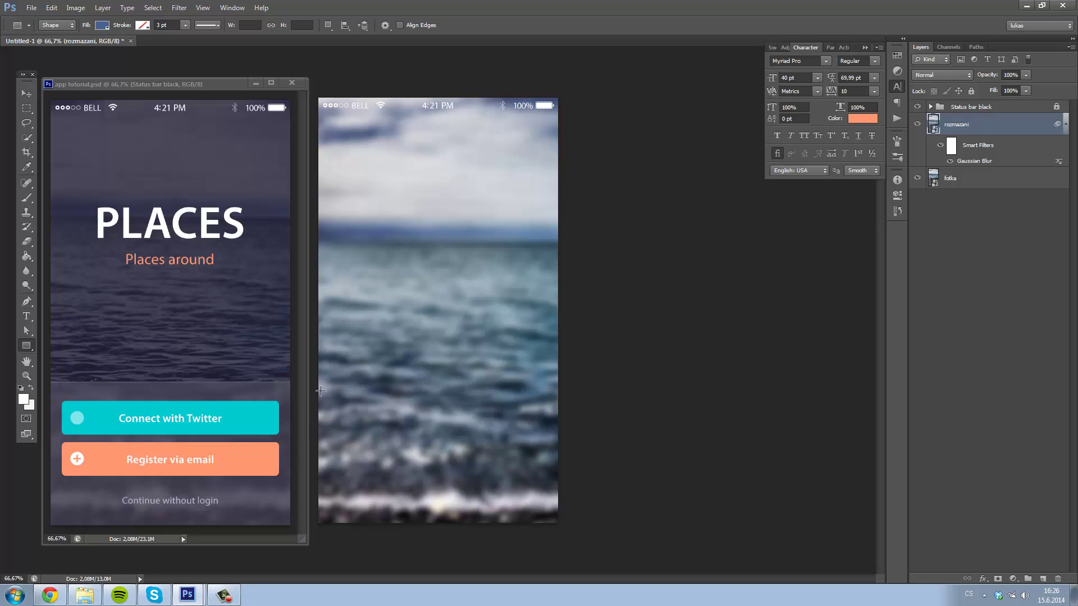
Draw Rectangle 1 over the bottom of the photo and fill it white
drag(320, 390, 568, 536)
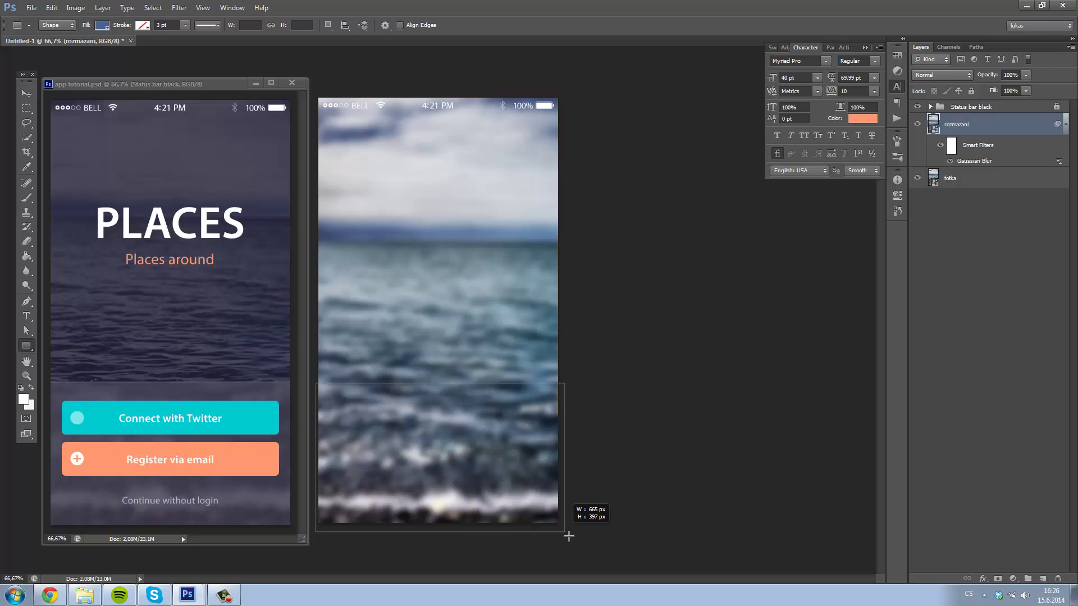
key(v)
drag(417, 457, 413, 453)
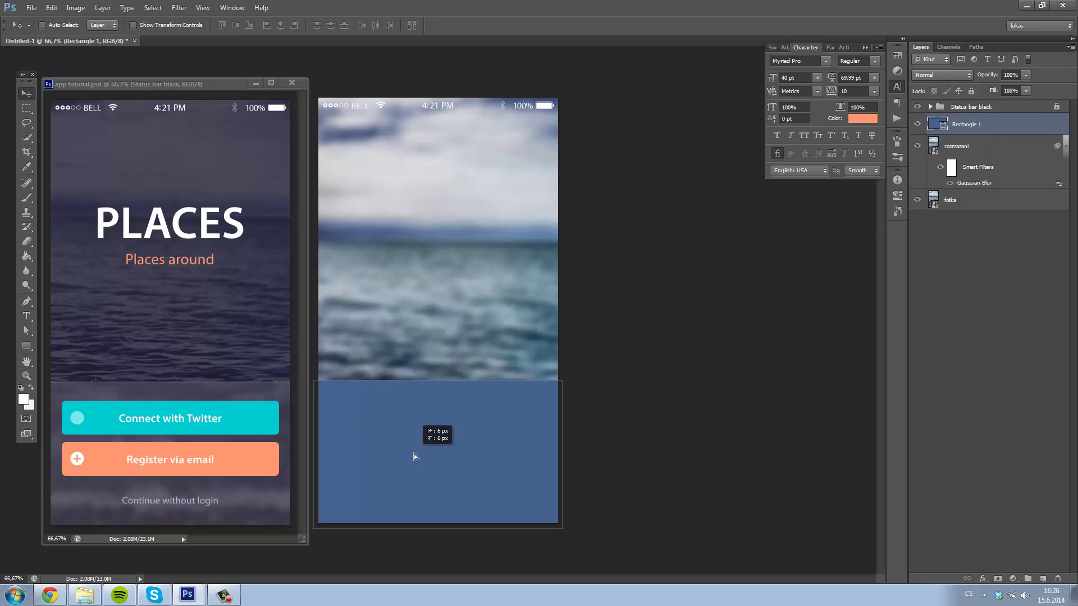
double_click(936, 124)
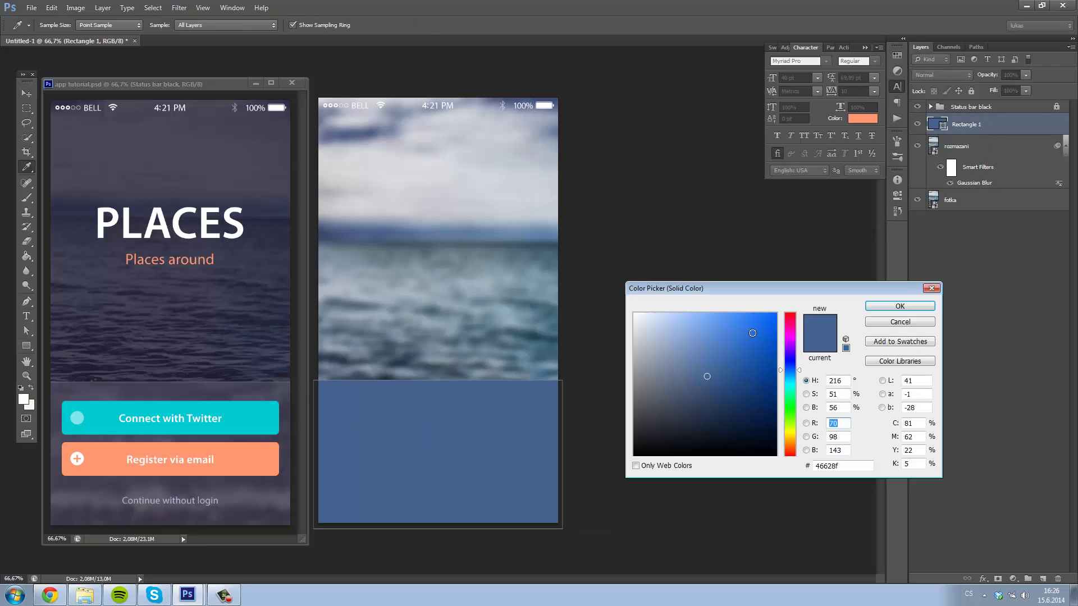
drag(752, 333, 633, 313)
click(899, 306)
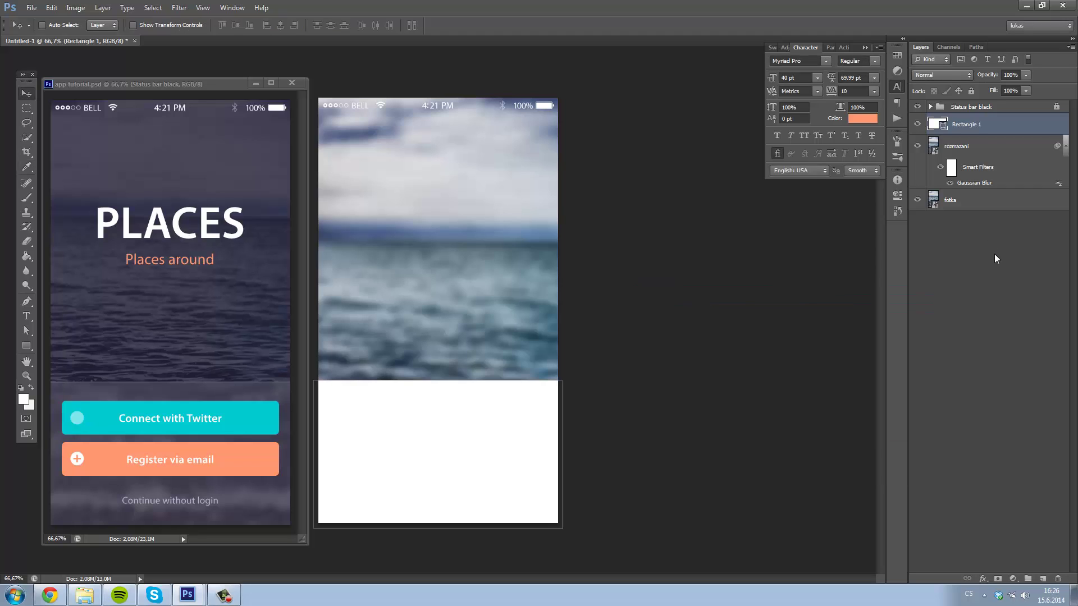
drag(994, 147, 986, 128)
key(ctrl+z)
Load Rectangle 1 as a selection, hide it, and add a layer mask to rozmazani
ctrl+click(939, 128)
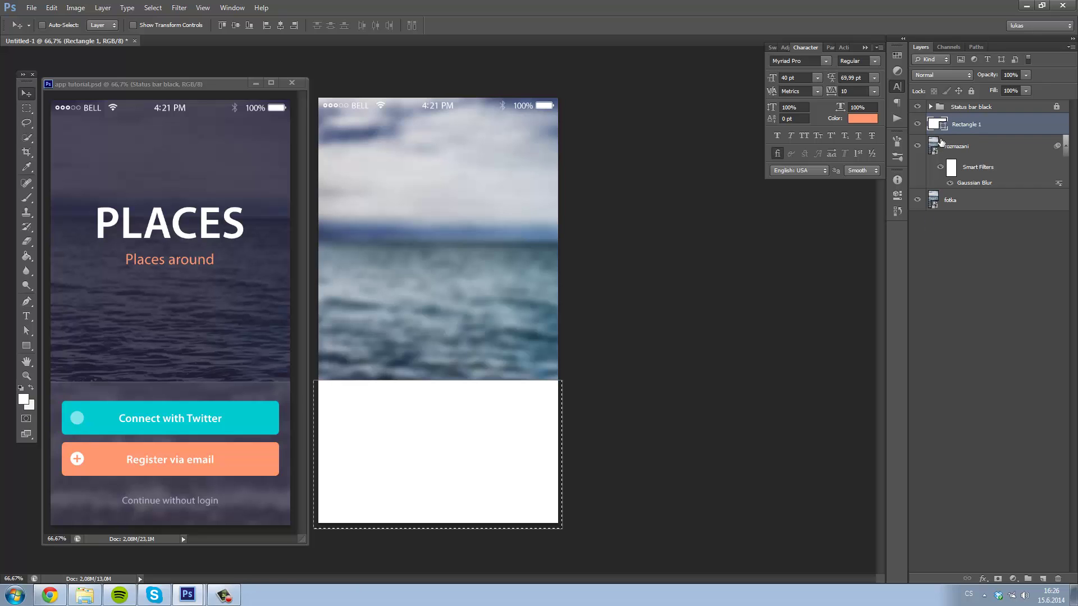
click(918, 125)
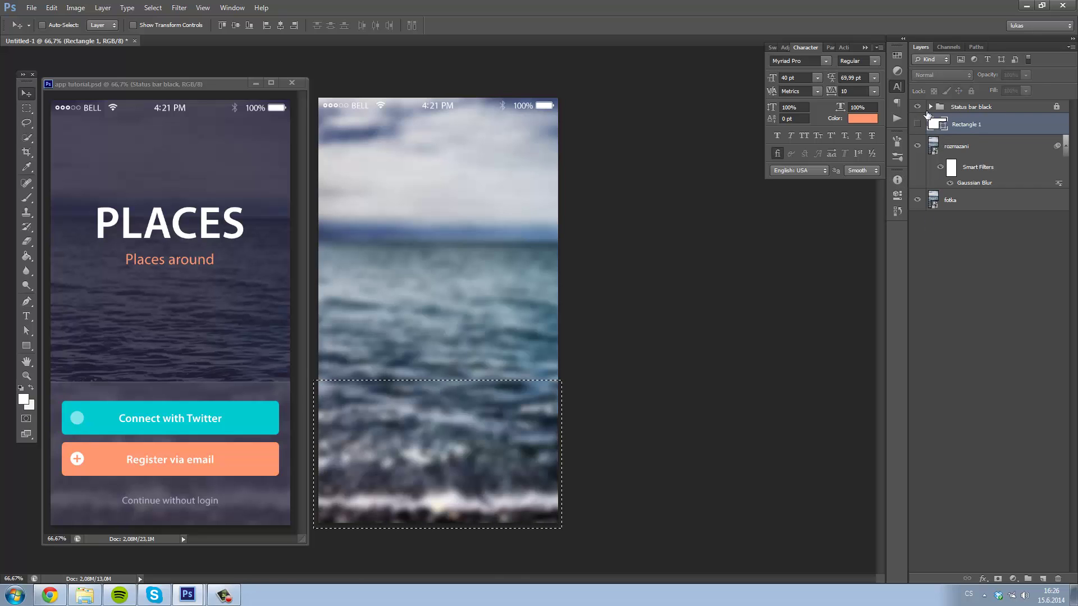
click(987, 147)
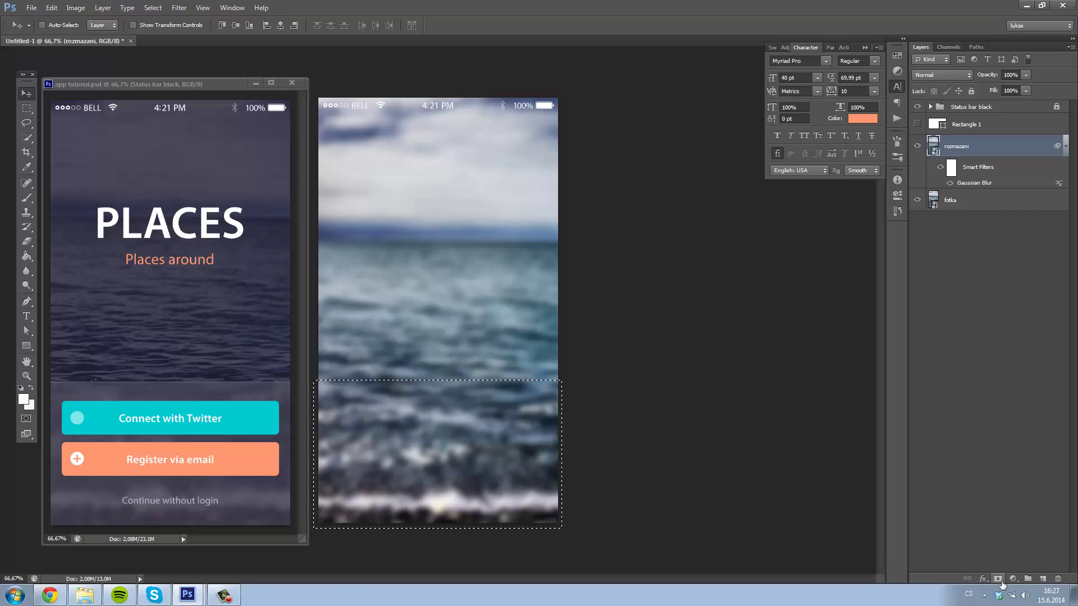
click(1004, 581)
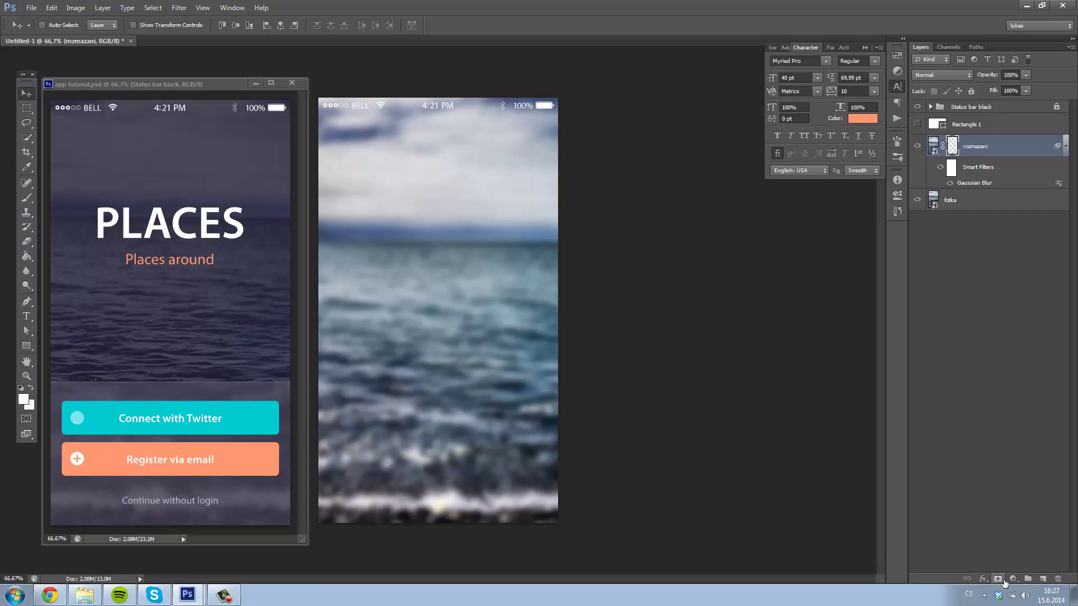
click(995, 449)
click(1062, 510)
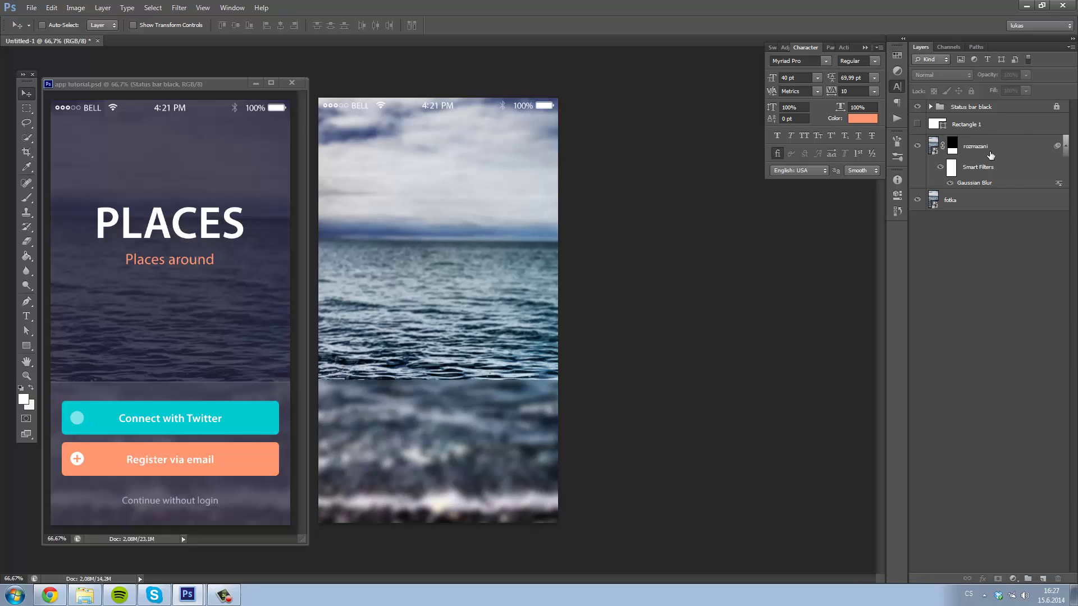
click(1006, 152)
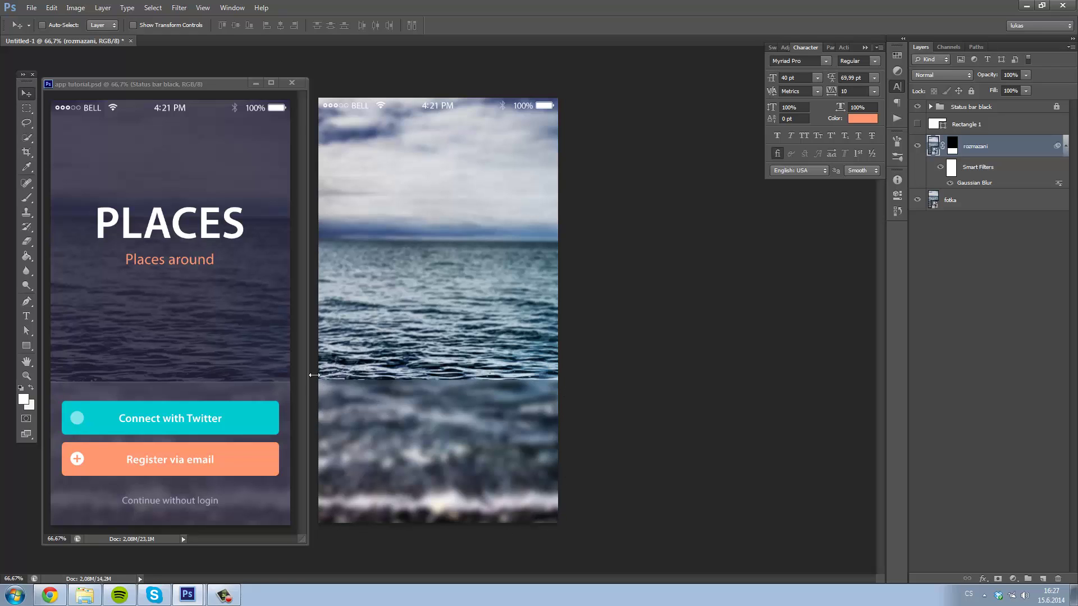
Try moving Rectangle 1 and the rozmazani layer upward, undoing both moves
click(917, 124)
click(917, 124)
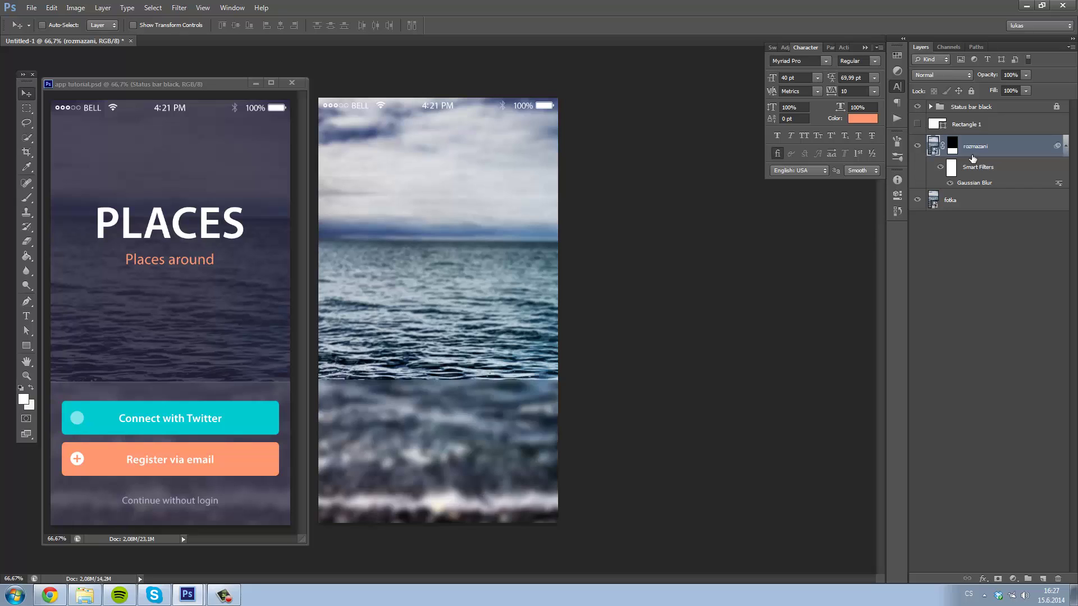
click(917, 124)
click(988, 130)
drag(401, 250, 398, 233)
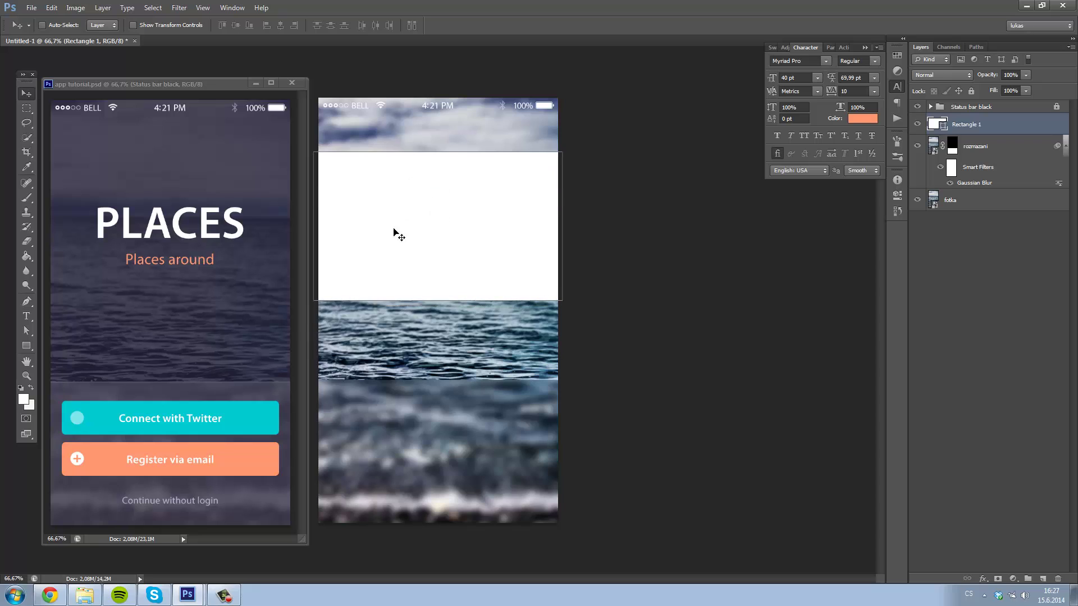
key(ctrl+z)
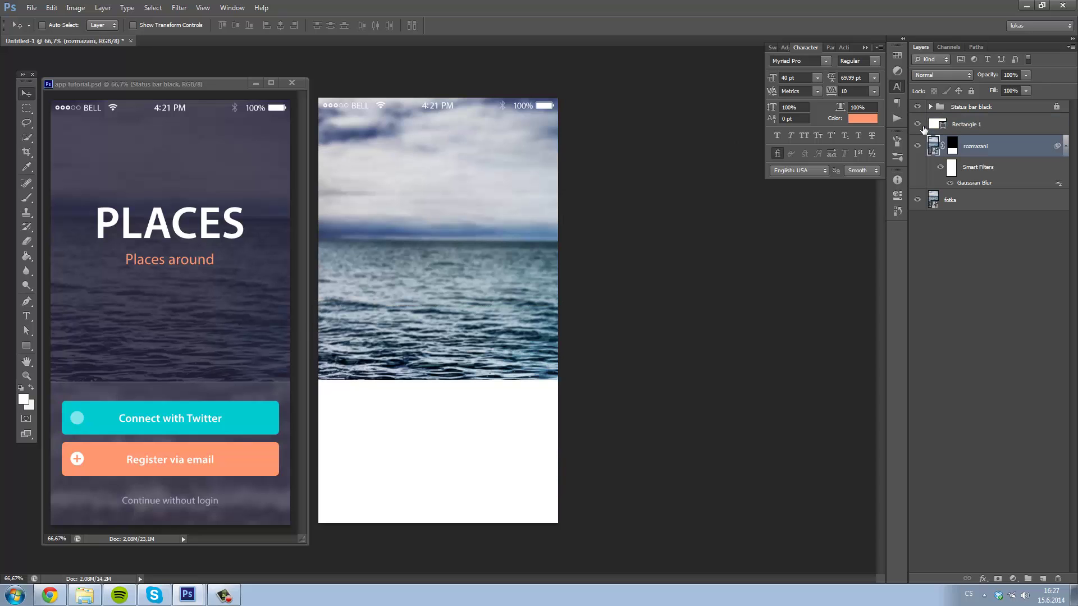
click(917, 124)
click(982, 147)
drag(426, 430, 426, 305)
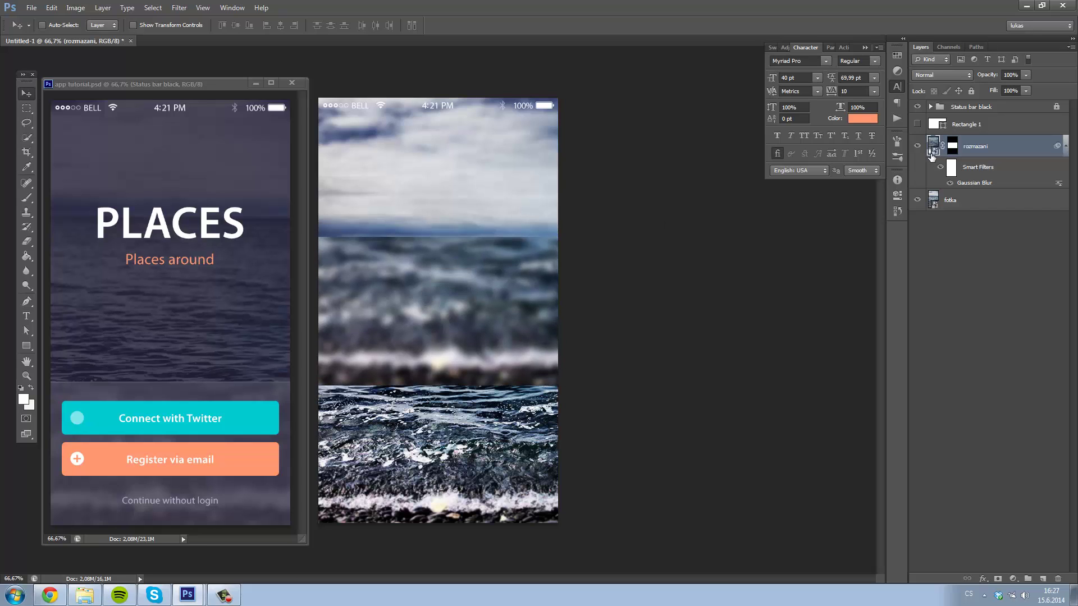
drag(443, 356, 472, 224)
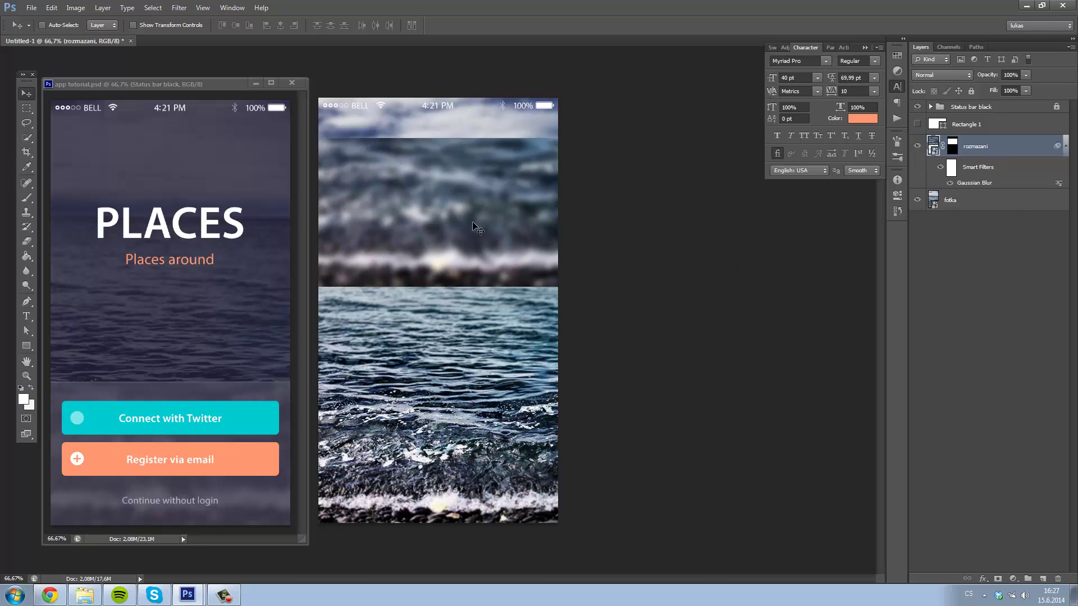
key(ctrl+z)
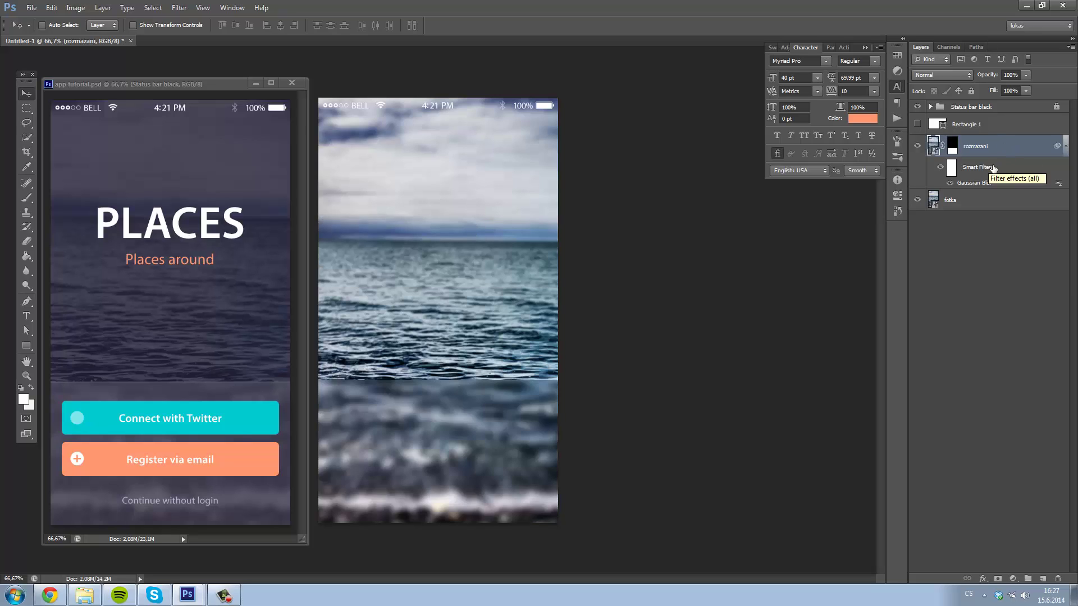
Drag Rectangle 1 up across the horizon and load its selection
click(984, 131)
click(917, 124)
drag(441, 417, 446, 245)
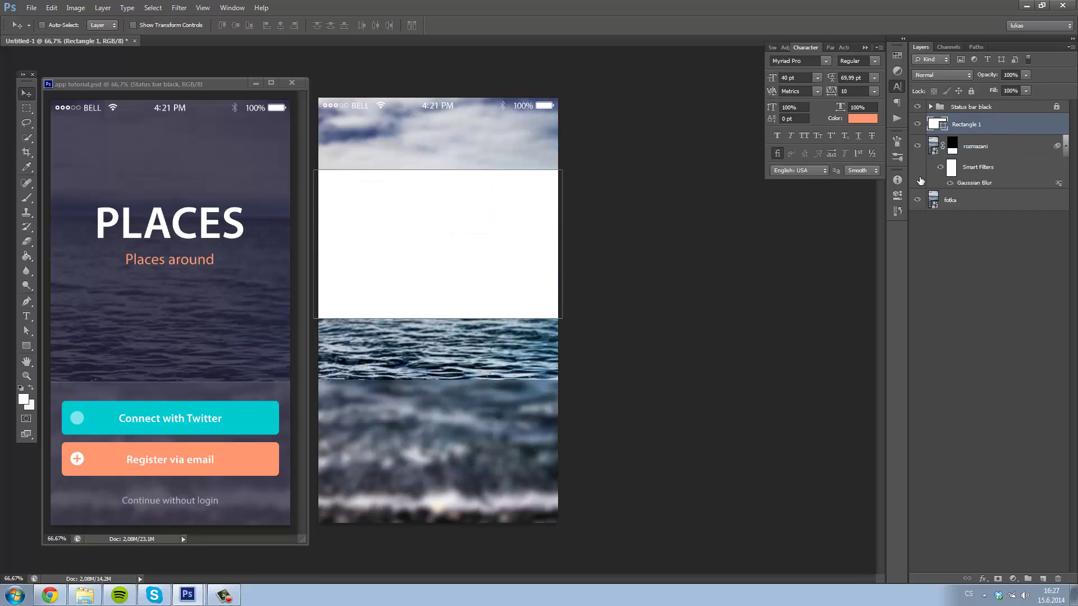
click(919, 125)
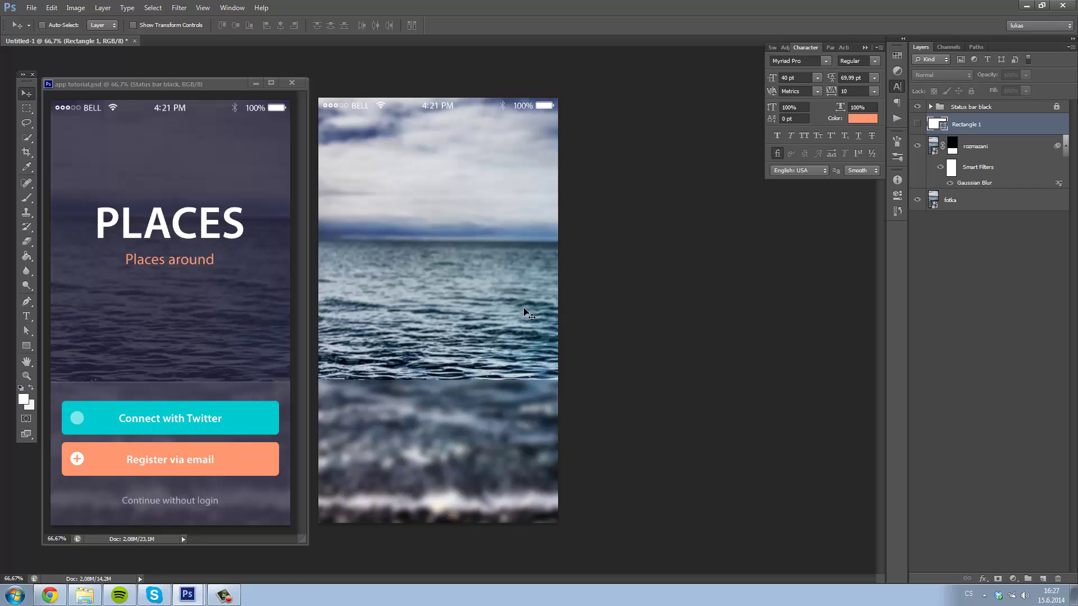
click(917, 124)
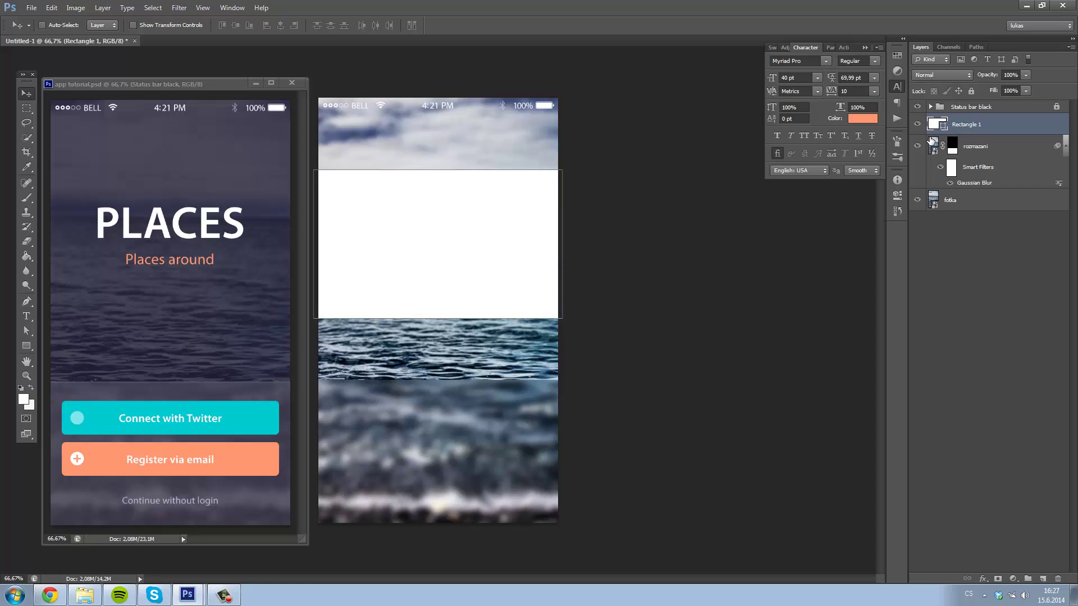
ctrl+click(936, 128)
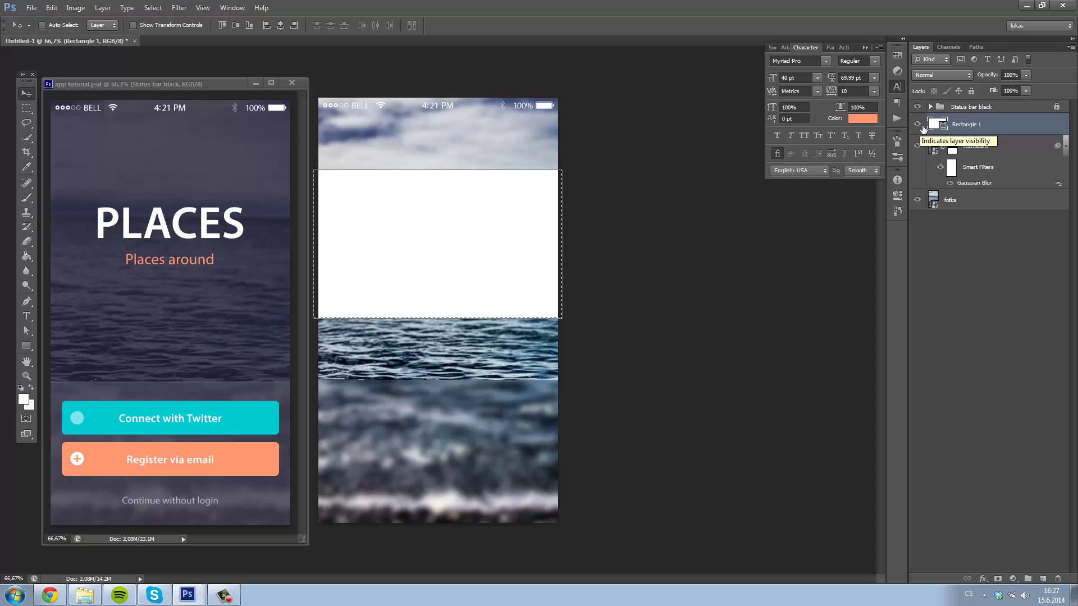
Hide Rectangle 1, fill the selected band in the rozmazani mask, and deselect
click(917, 124)
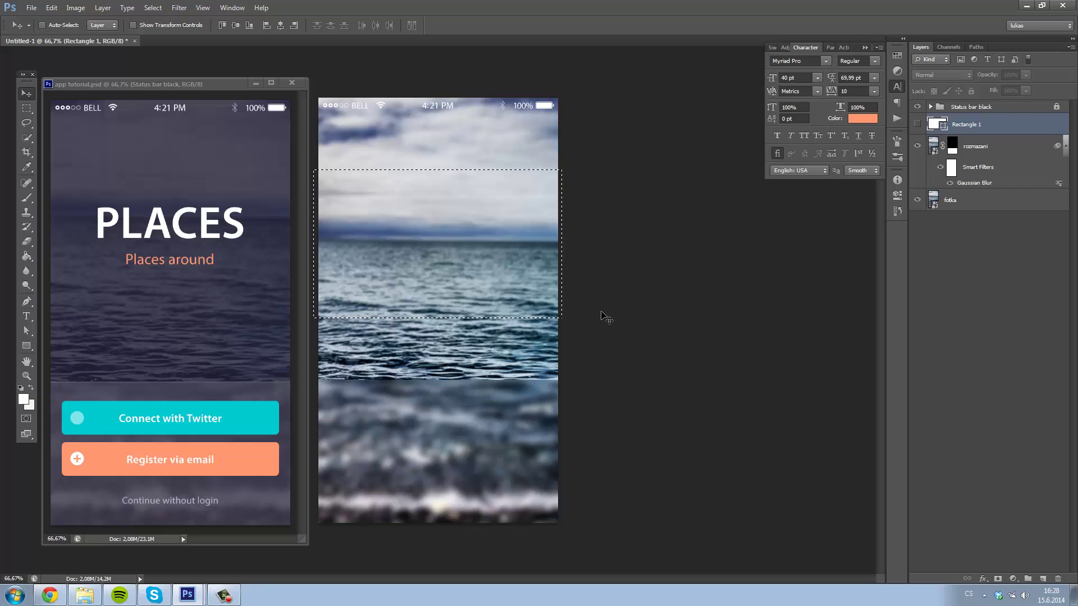
click(955, 151)
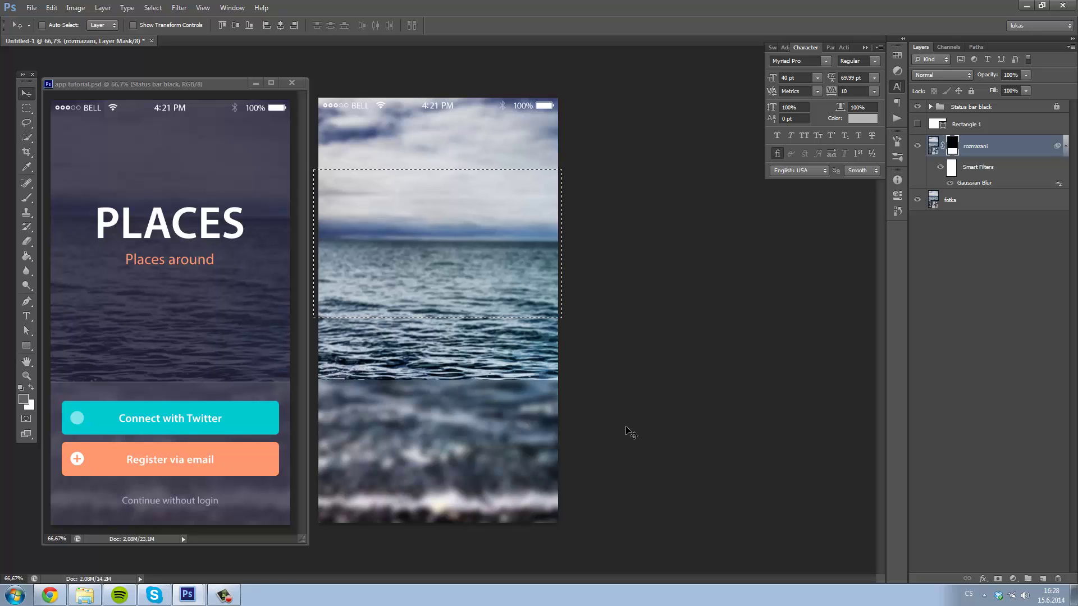
key(Delete)
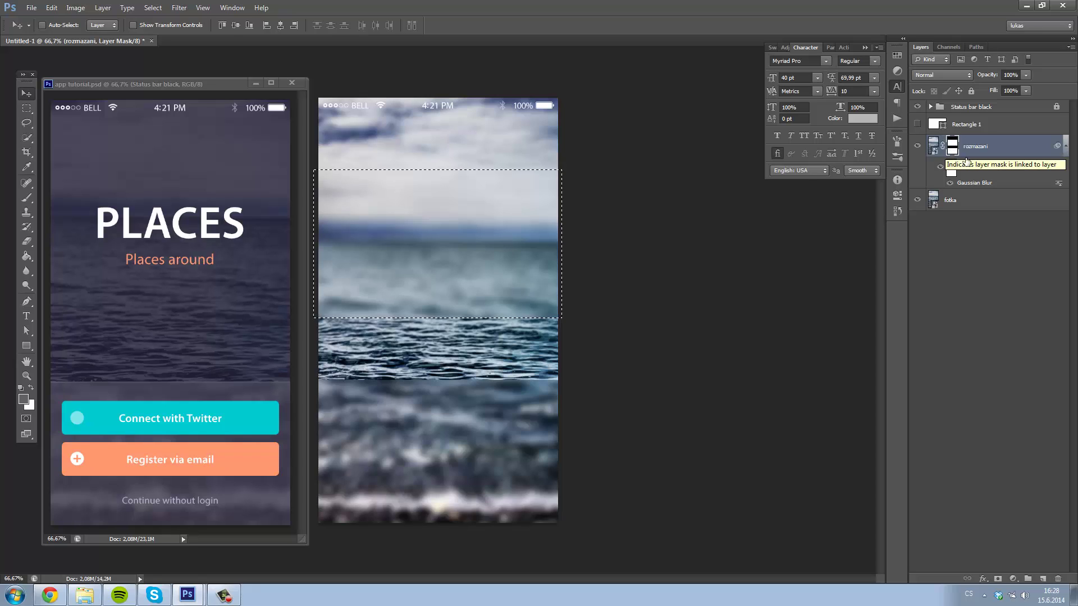
key(ctrl+d)
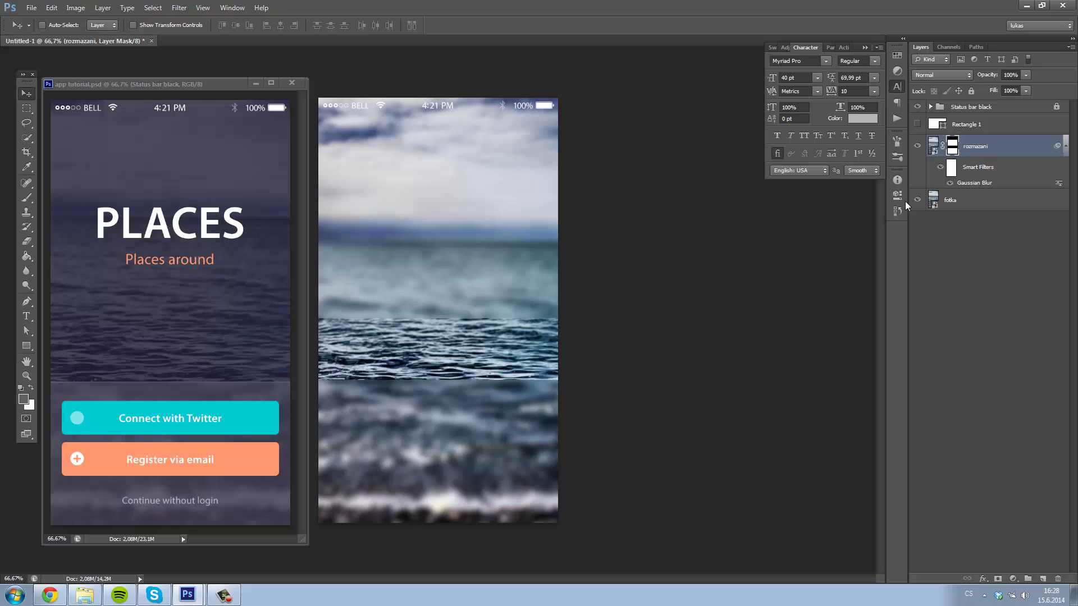
key(b)
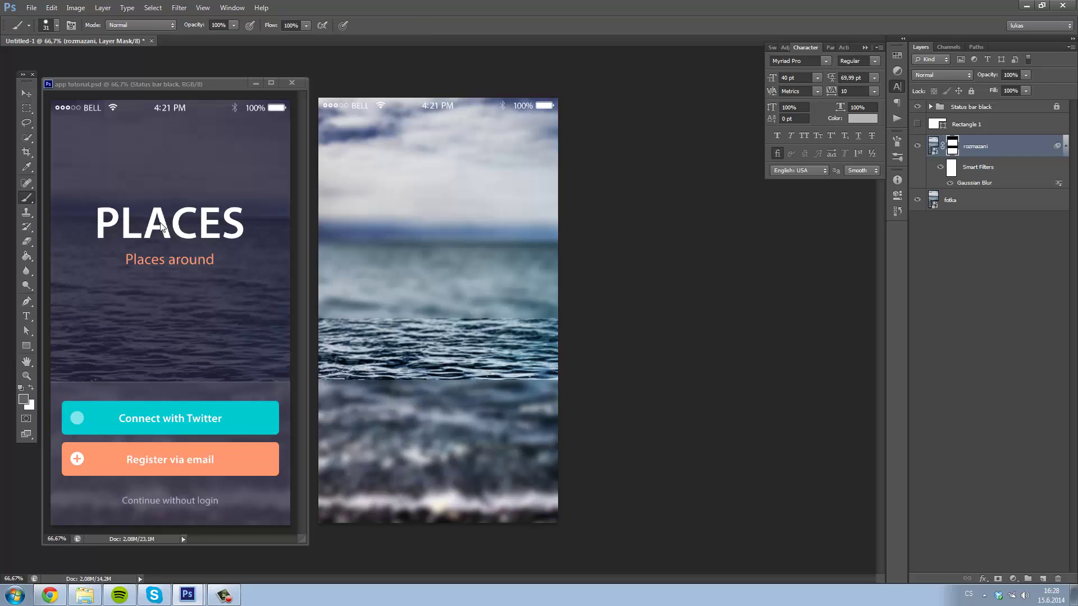
Set the foreground to white and test a brush stroke on the mask, then undo it
click(23, 399)
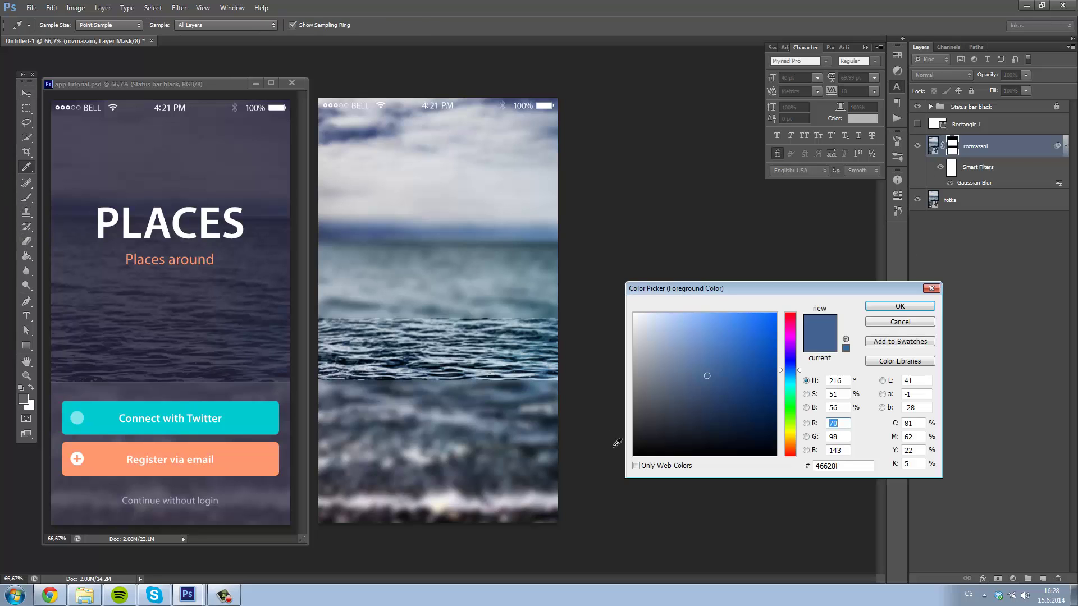
drag(679, 376, 619, 303)
key(Return)
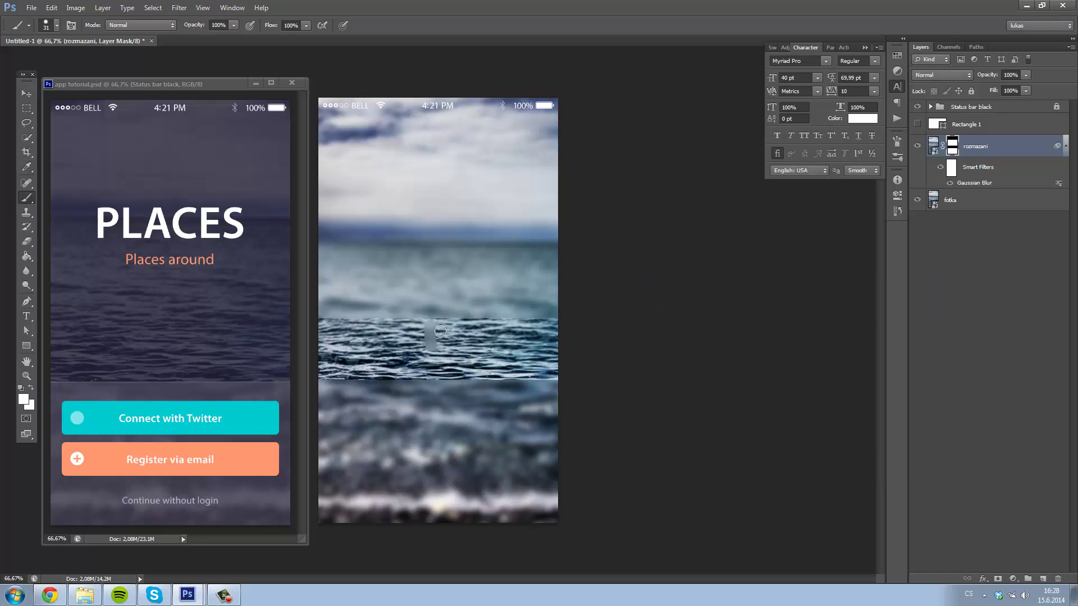
mouse_move(433, 323)
mouse_down()
mouse_move(466, 325)
mouse_move(520, 371)
mouse_move(553, 365)
mouse_move(345, 336)
mouse_move(460, 374)
mouse_up()
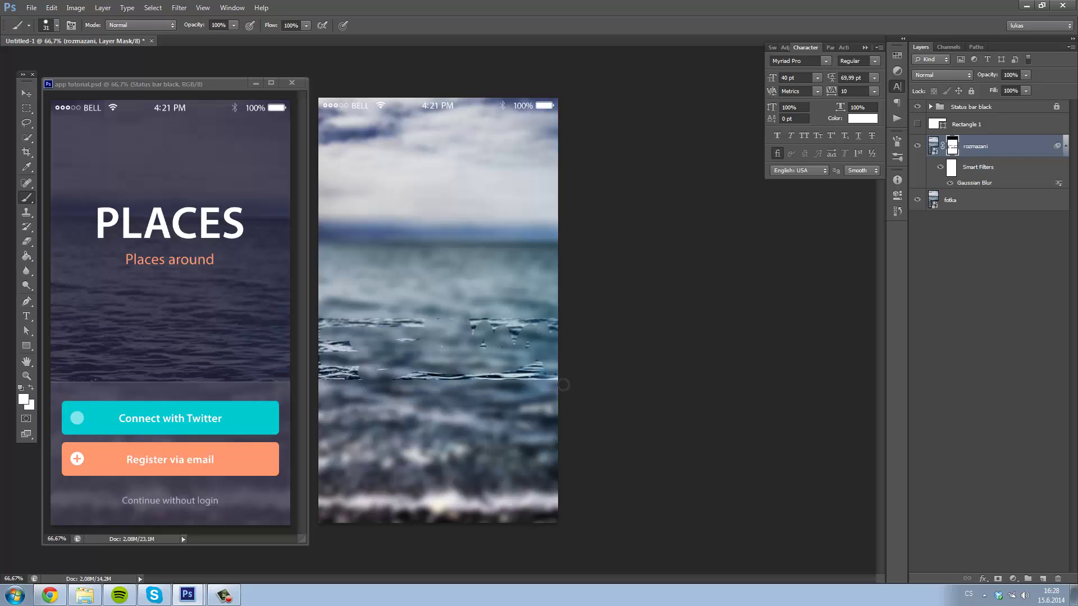
key(ctrl+alt+z)
key(ctrl+alt+z)
key(ctrl+alt+z)
key(v)
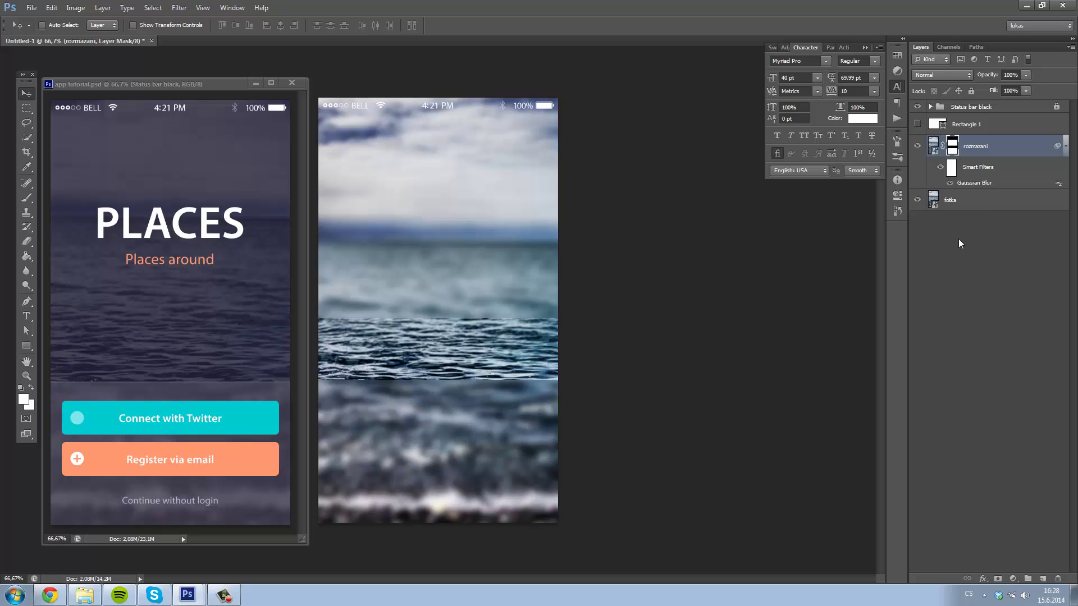
Set the foreground colour to white and the background colour to black
click(24, 399)
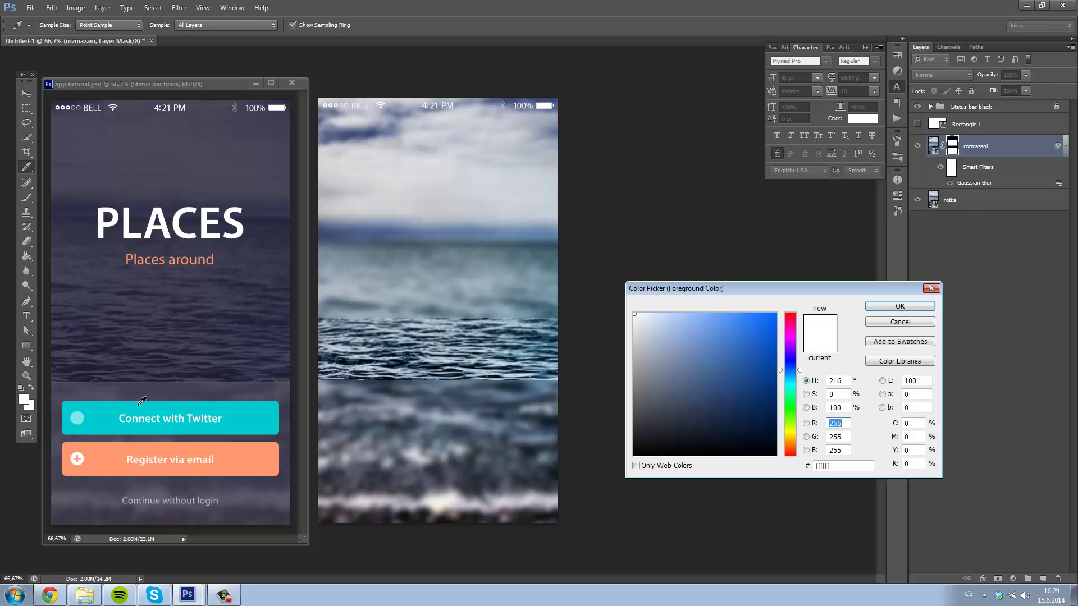
click(925, 309)
click(30, 405)
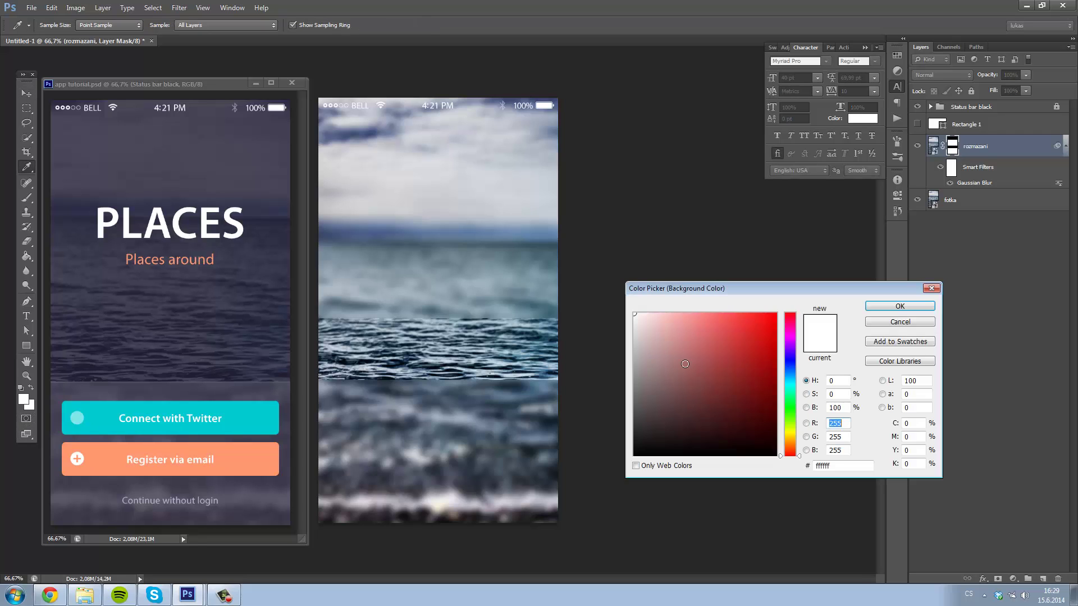
drag(685, 413, 629, 460)
click(887, 308)
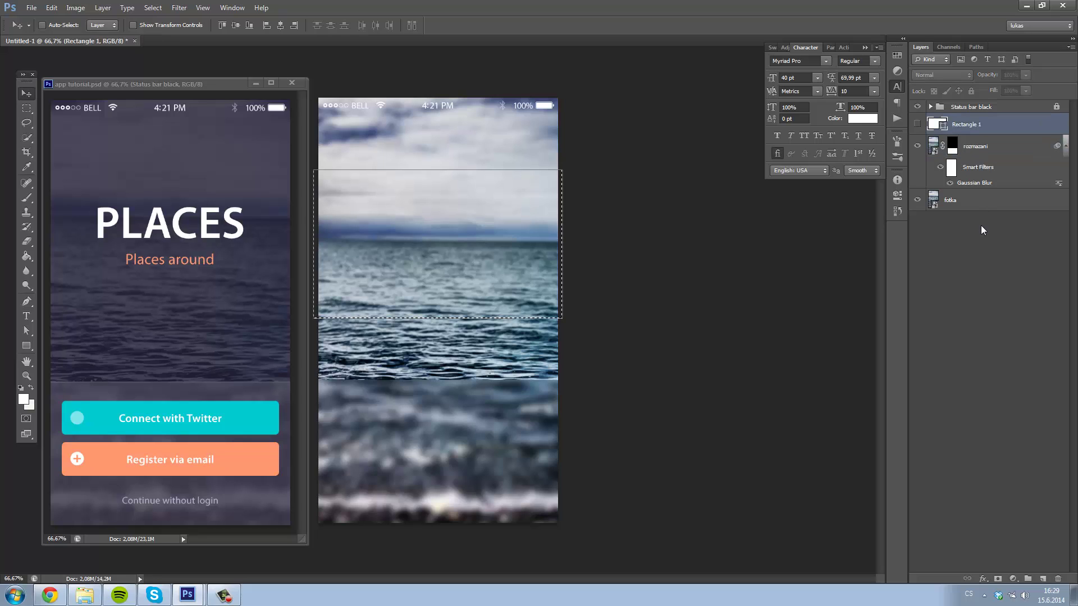
Fill the rozmazani mask inside Rectangle 1's outline so only the bottom band stays blurred, then deselect
ctrl+click(936, 128)
click(956, 150)
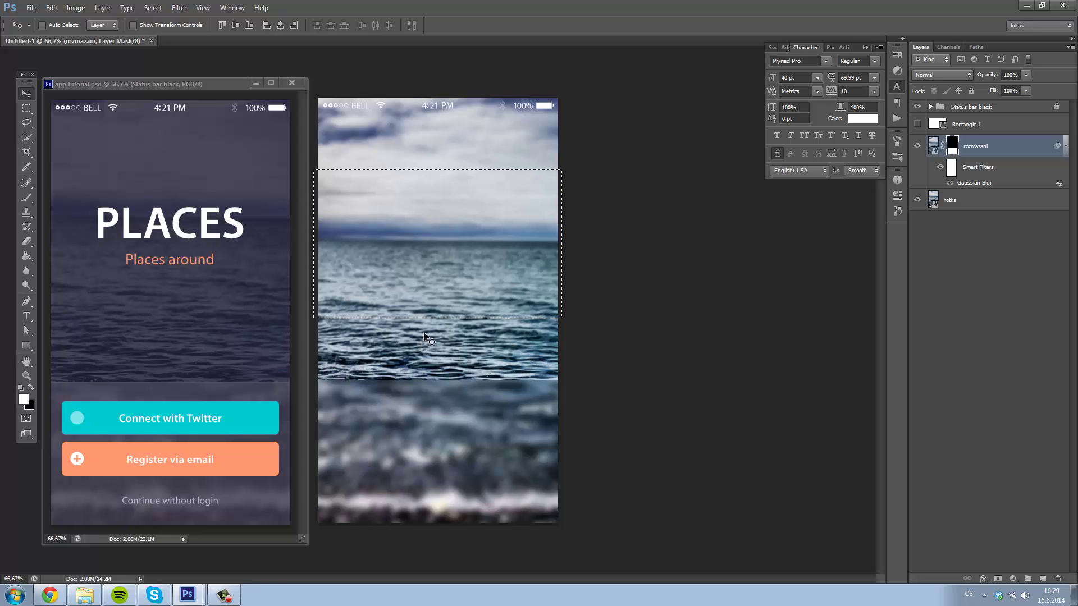
key(alt+BackSpace)
key(ctrl+d)
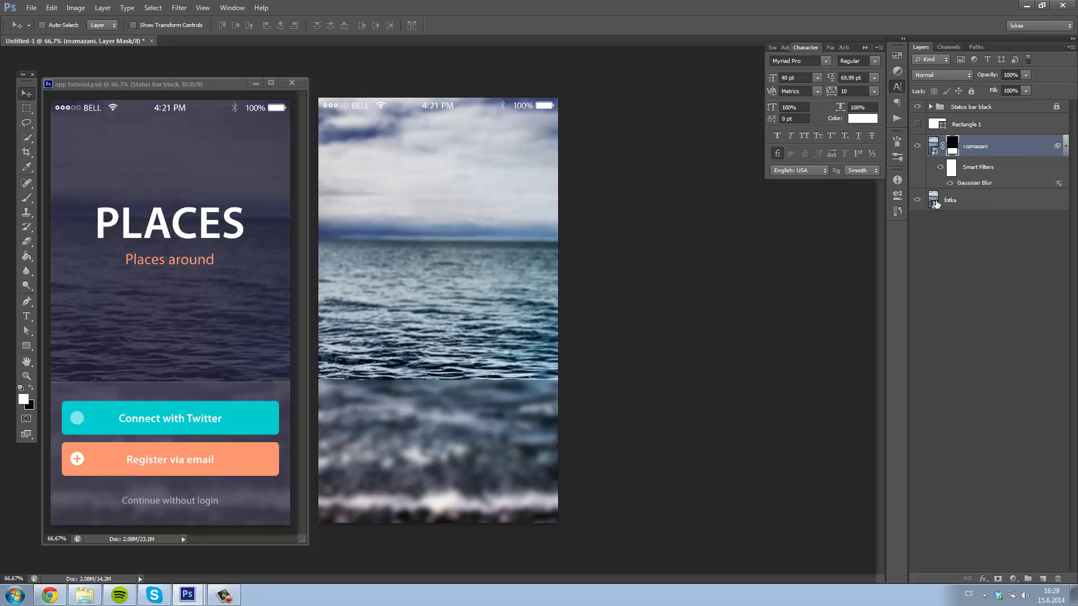
Make the white Rectangle 1 layer visible again at 10% opacity
click(994, 133)
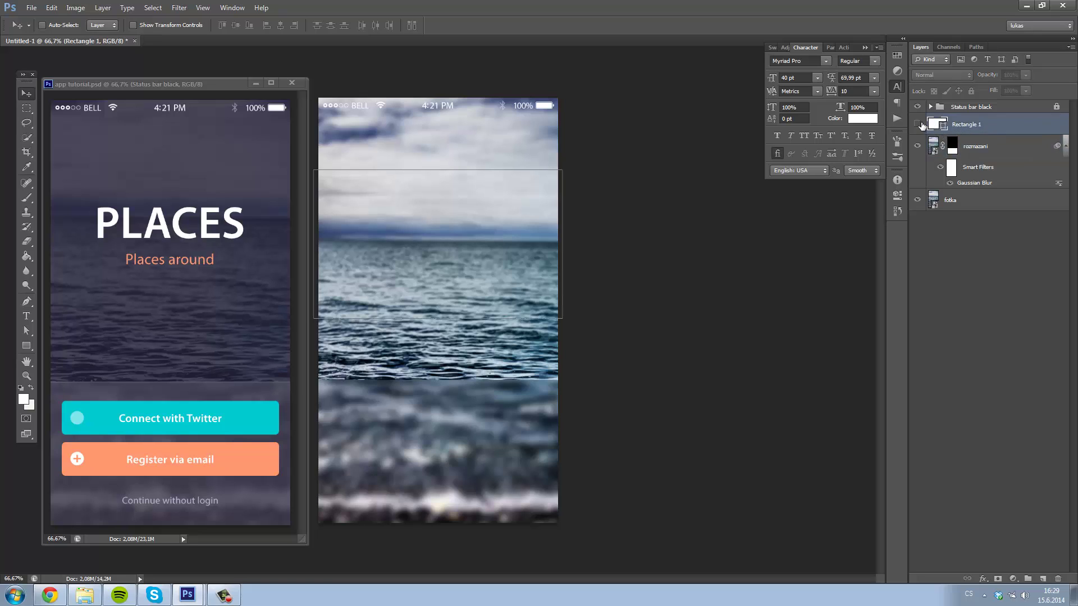
key(ctrl+alt+z)
key(ctrl+alt+z)
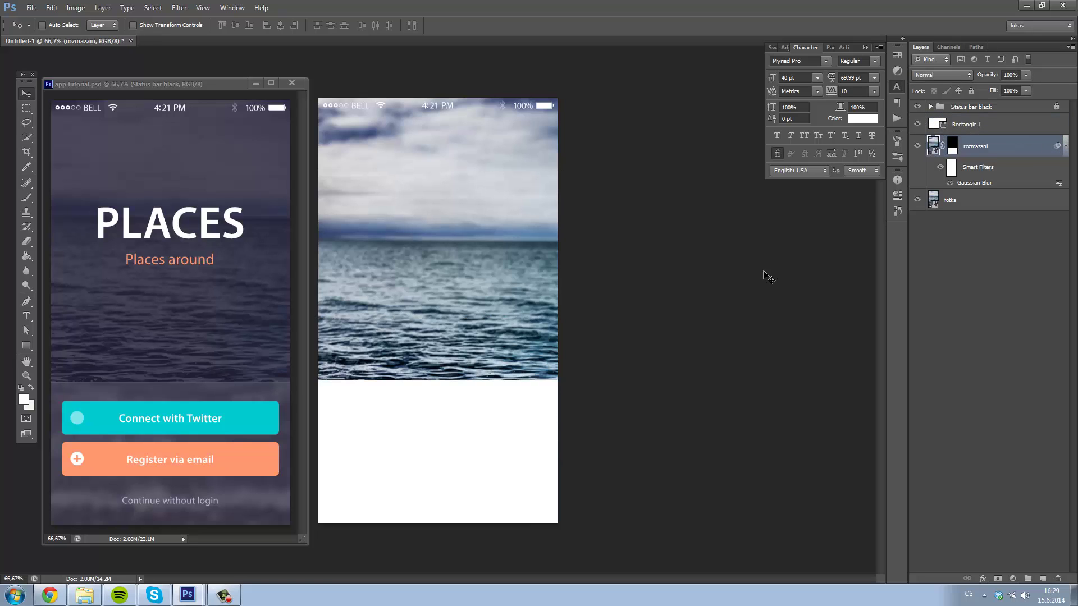
click(1008, 132)
key(1)
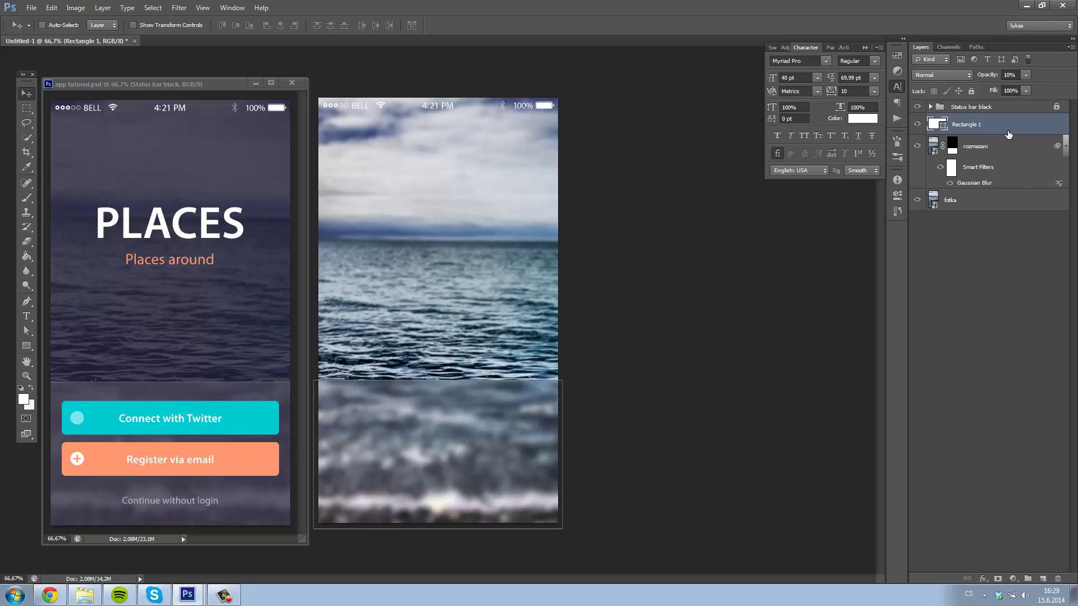
click(969, 279)
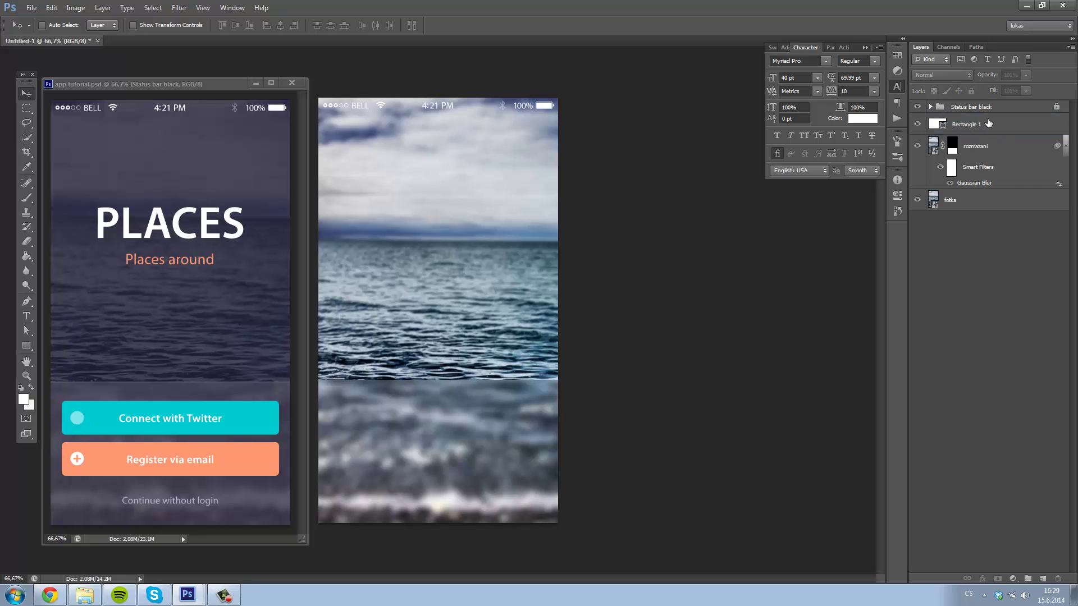
click(993, 135)
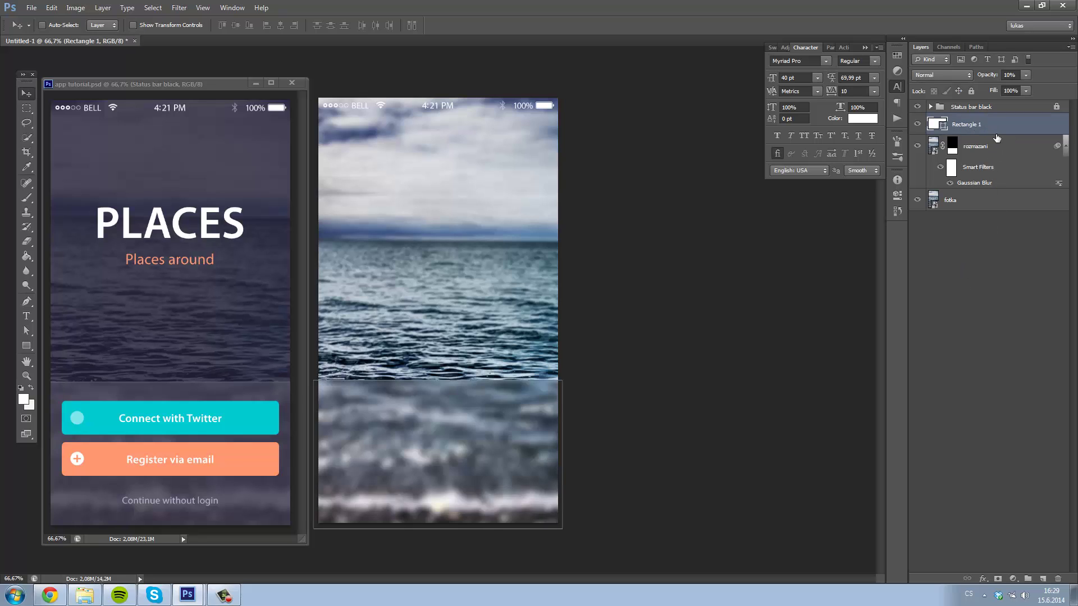
Set the blurred sea layer's fill to 100%, then duplicate the white rectangle layer
click(998, 142)
drag(1025, 90, 962, 98)
drag(1020, 80, 995, 250)
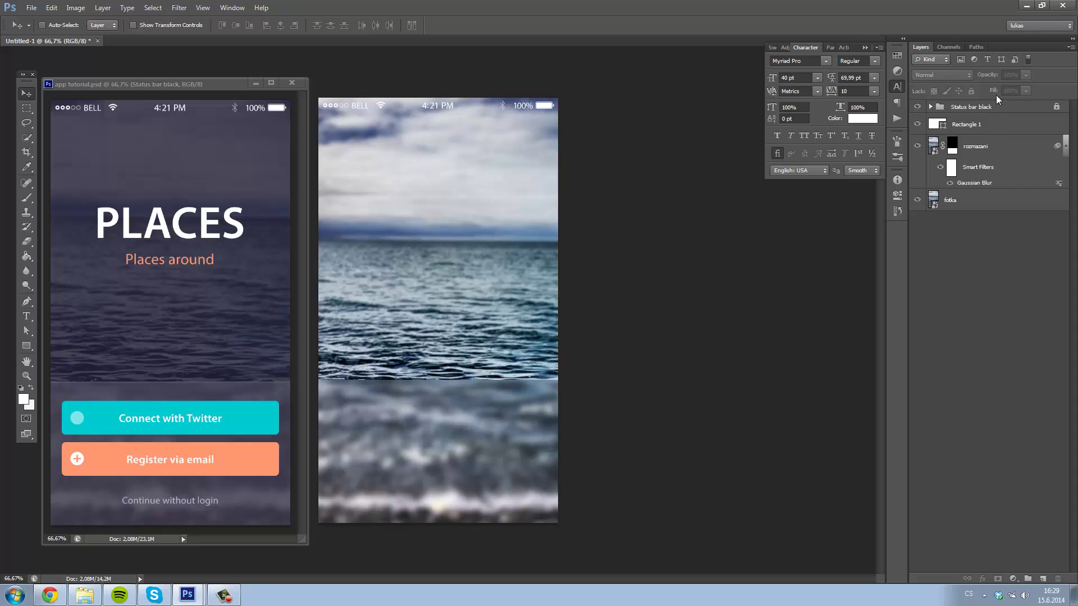
key(shift+0)
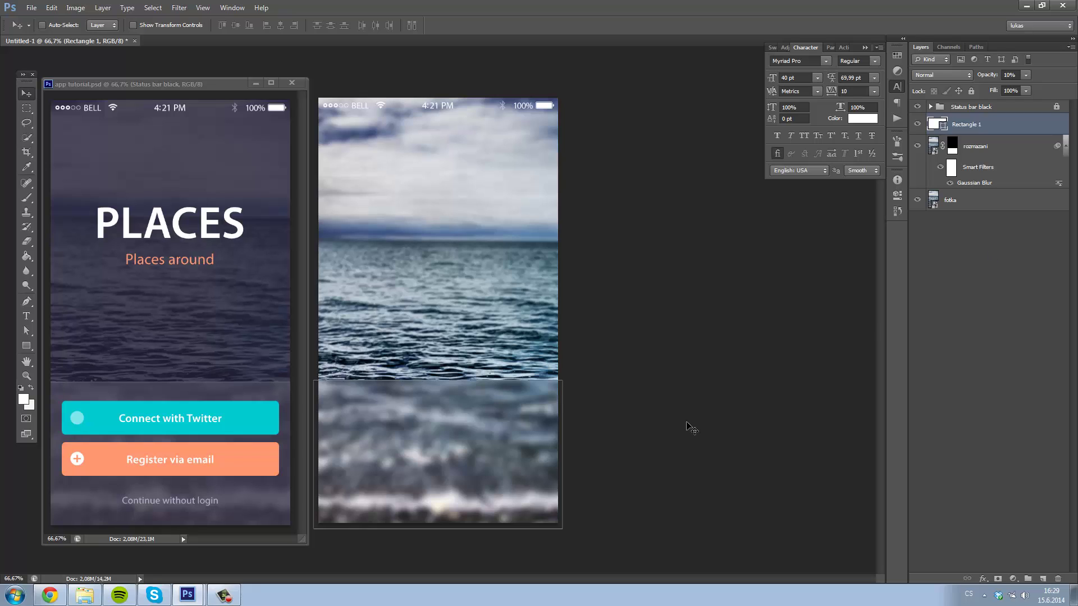
click(967, 326)
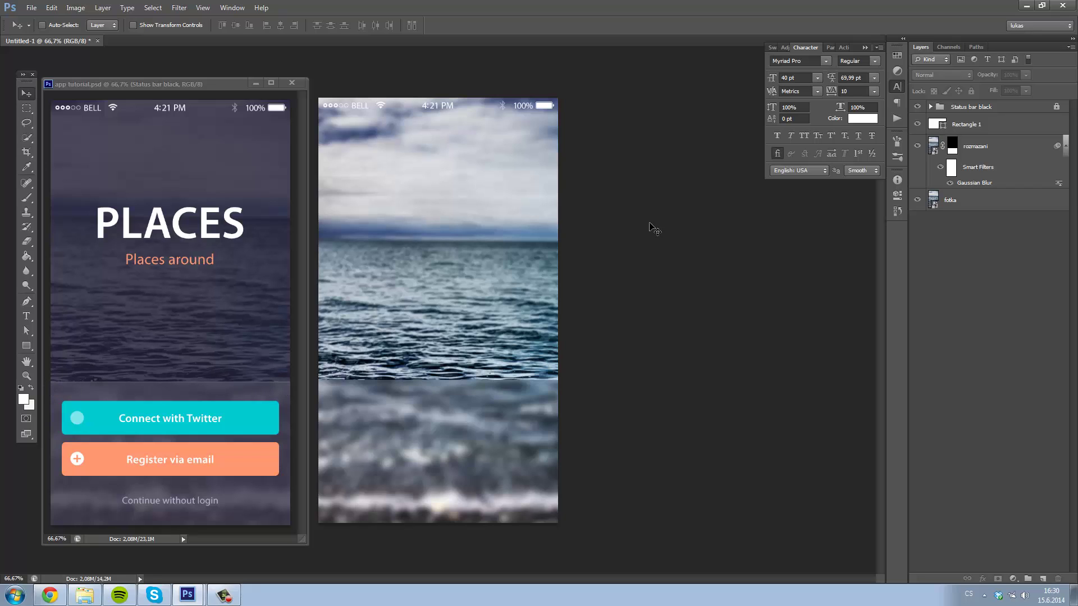
click(1010, 128)
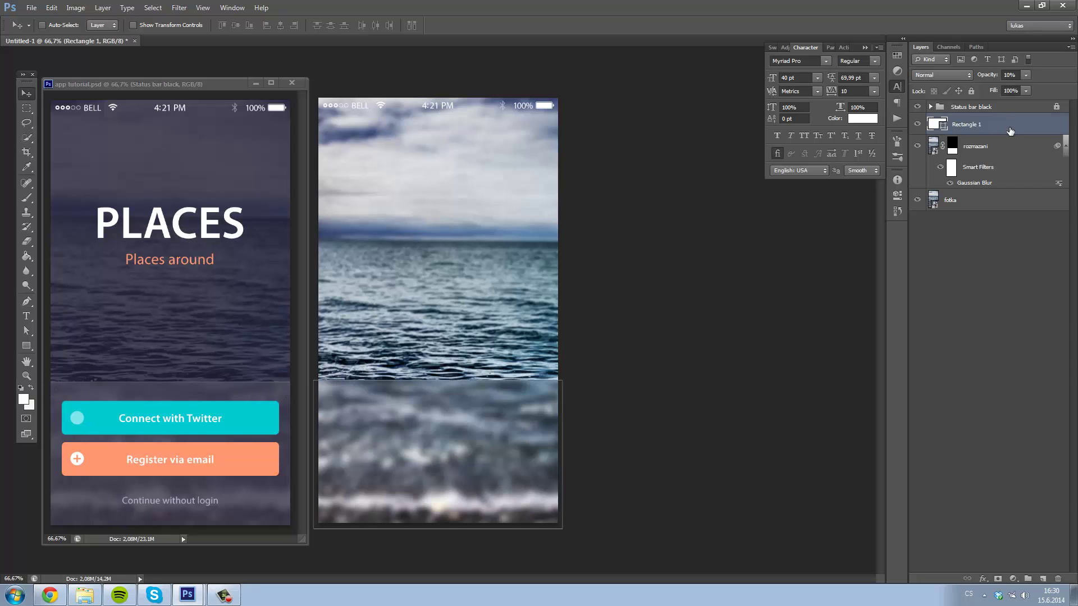
key(ctrl+j)
Hide the original white rectangle and rename it 'bily ctverec'
click(917, 146)
double_click(966, 147)
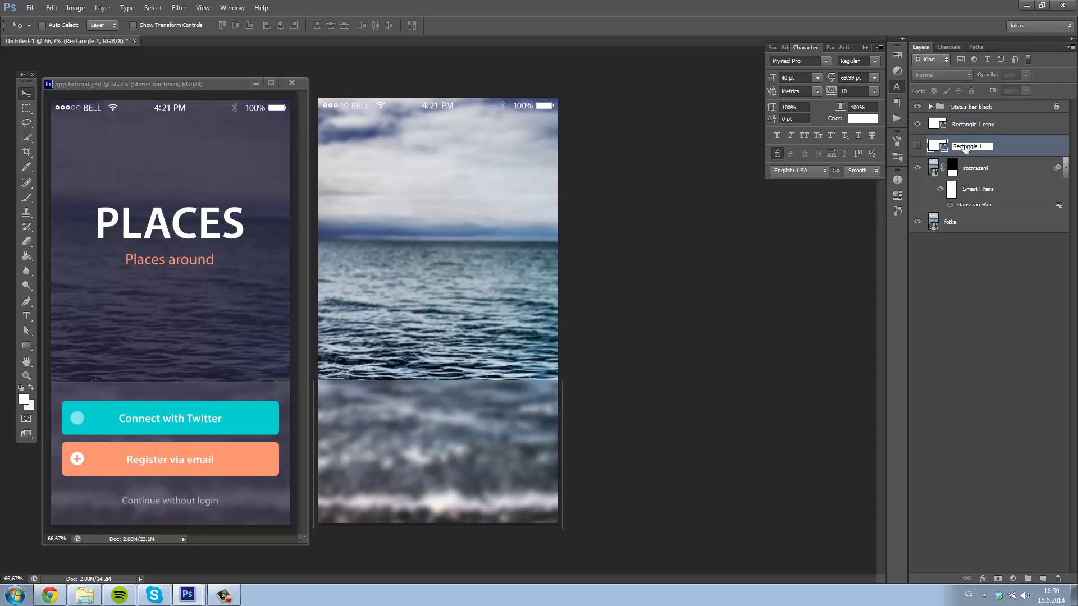
text(bi)
text(ly ctve)
text(rec)
key(Return)
Rename the rectangle copy 'vnitrni stin' and set its fill to 0%
double_click(977, 126)
text(vnitrni stin)
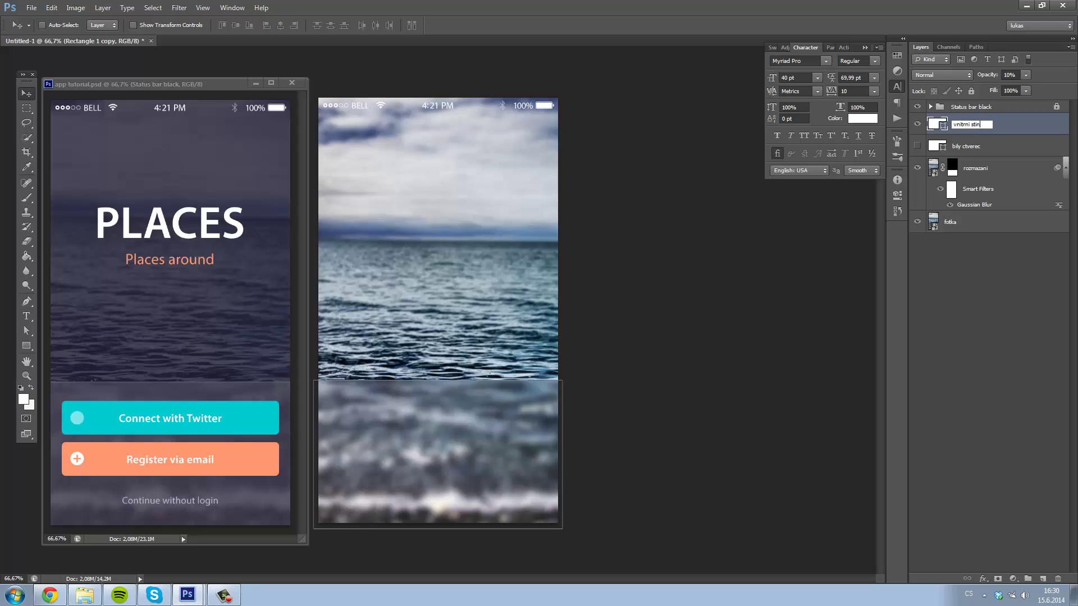
key(Return)
drag(1025, 91, 1024, 93)
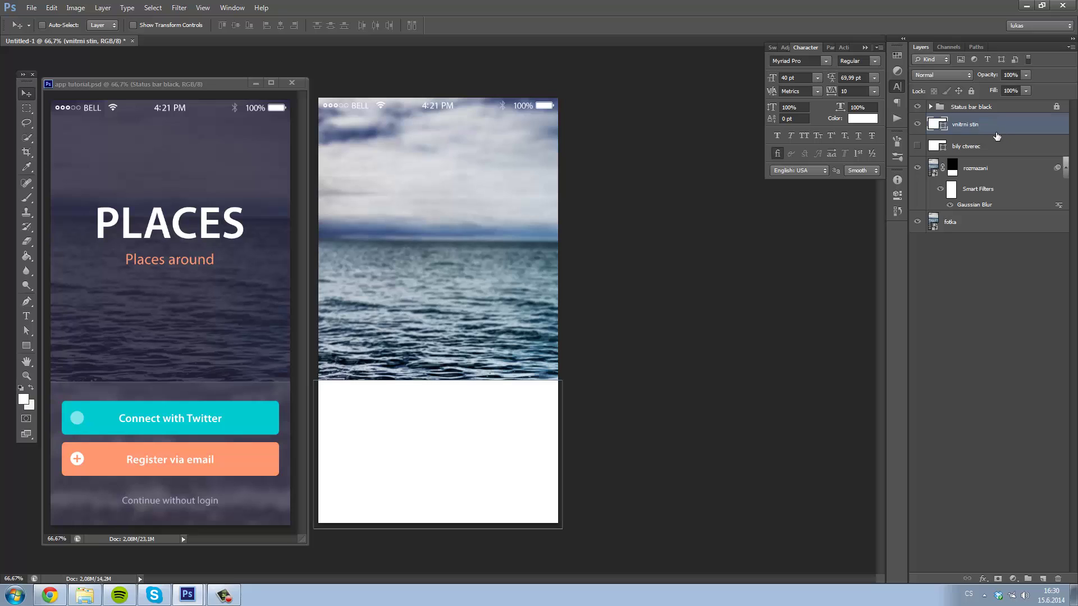
drag(1025, 90, 968, 277)
click(988, 290)
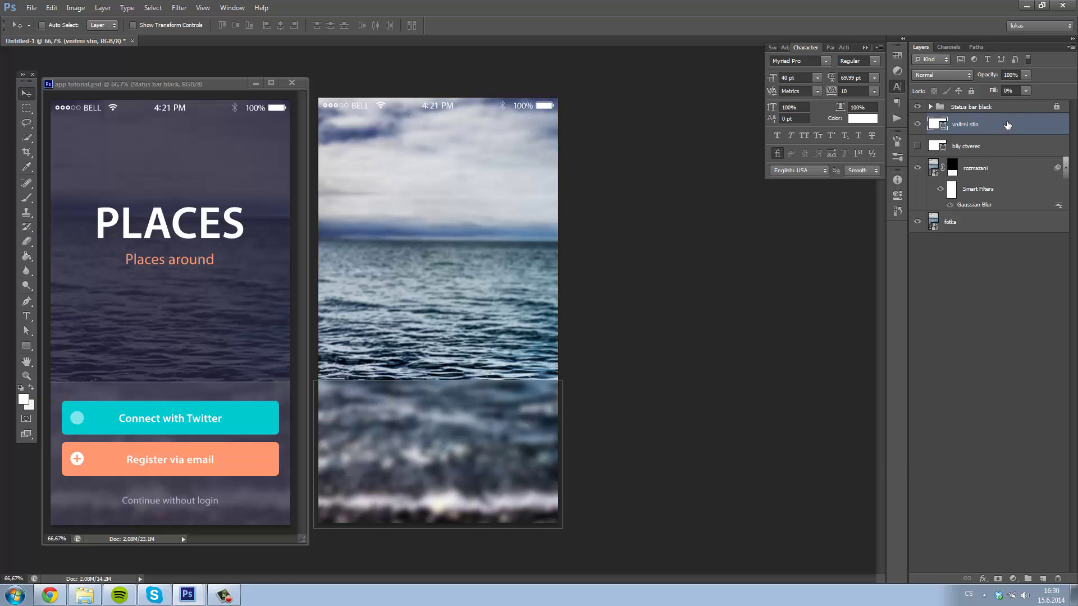
Open Layer Style for vnitrni stin and enable Inner Shadow
double_click(1007, 125)
drag(790, 207, 751, 235)
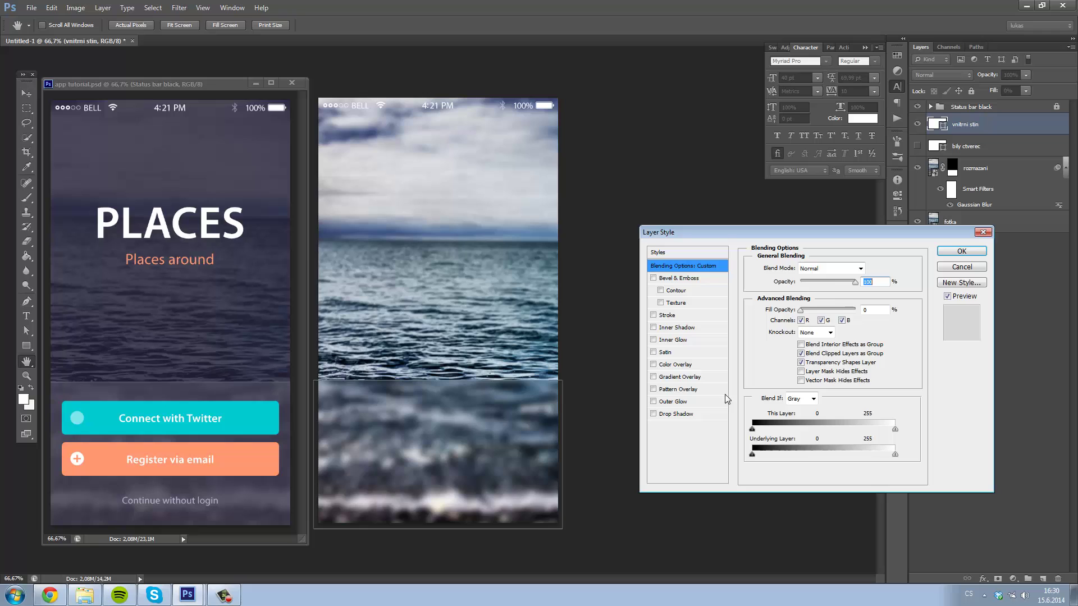
click(684, 415)
click(653, 413)
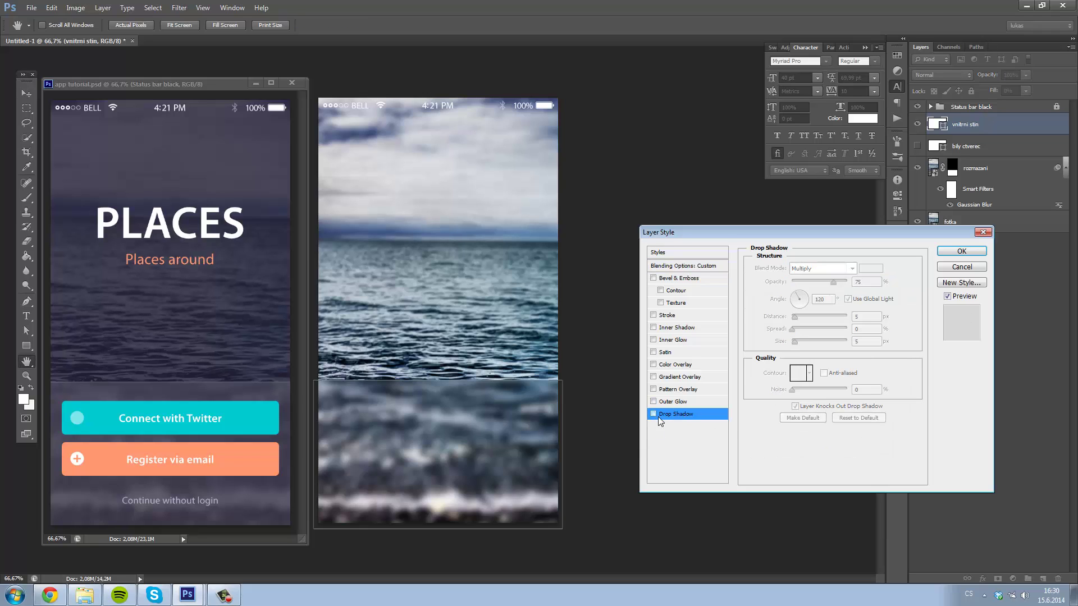
click(679, 327)
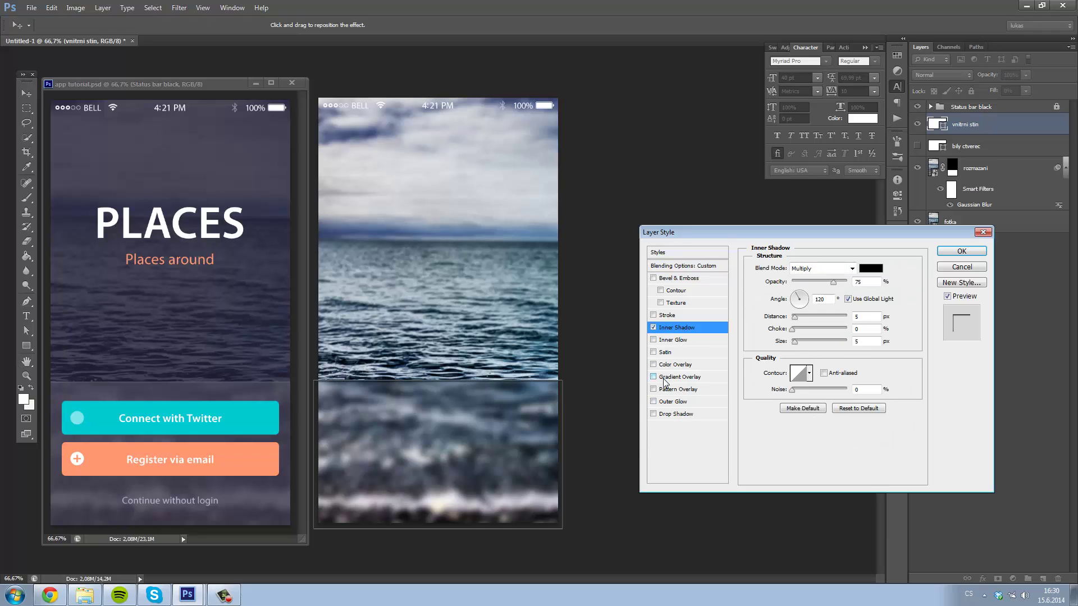
drag(881, 230, 831, 254)
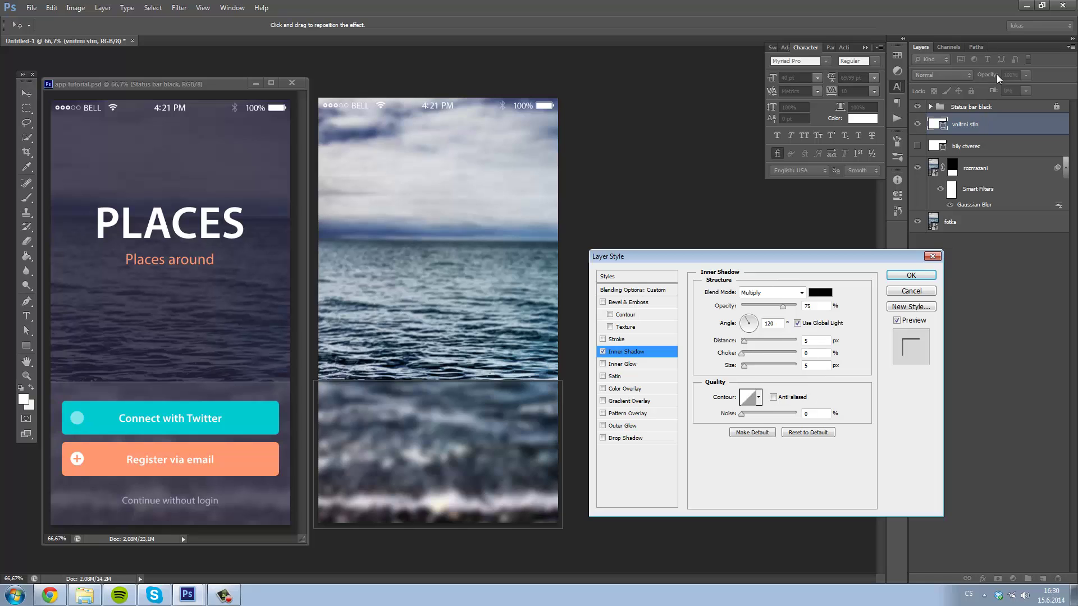
Make the inner shadow white, Normal blend, at an independent 90° angle, and apply it
click(798, 323)
drag(772, 262, 750, 267)
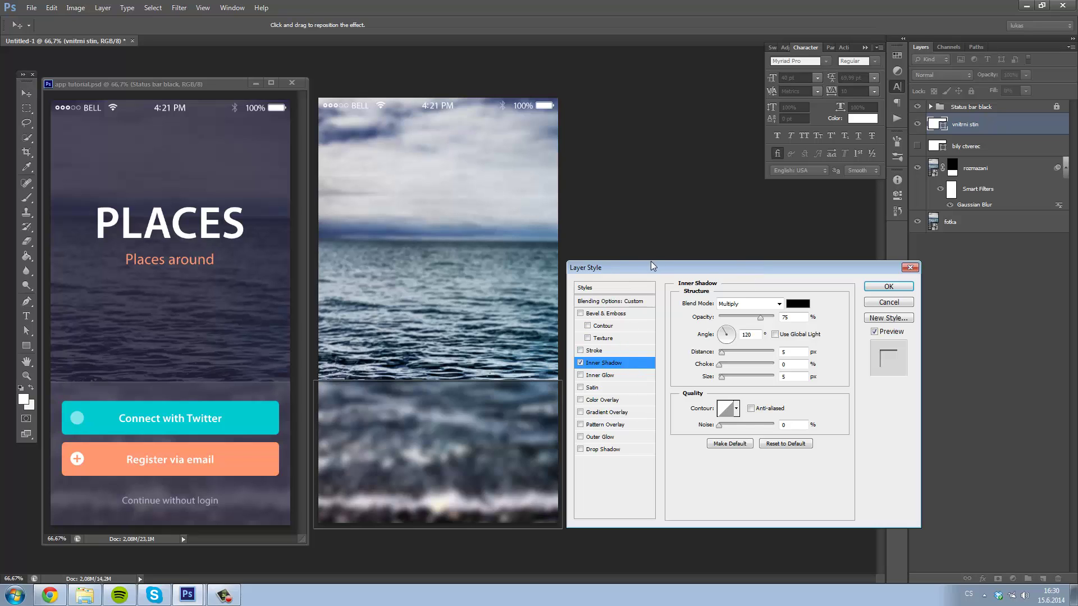
click(801, 305)
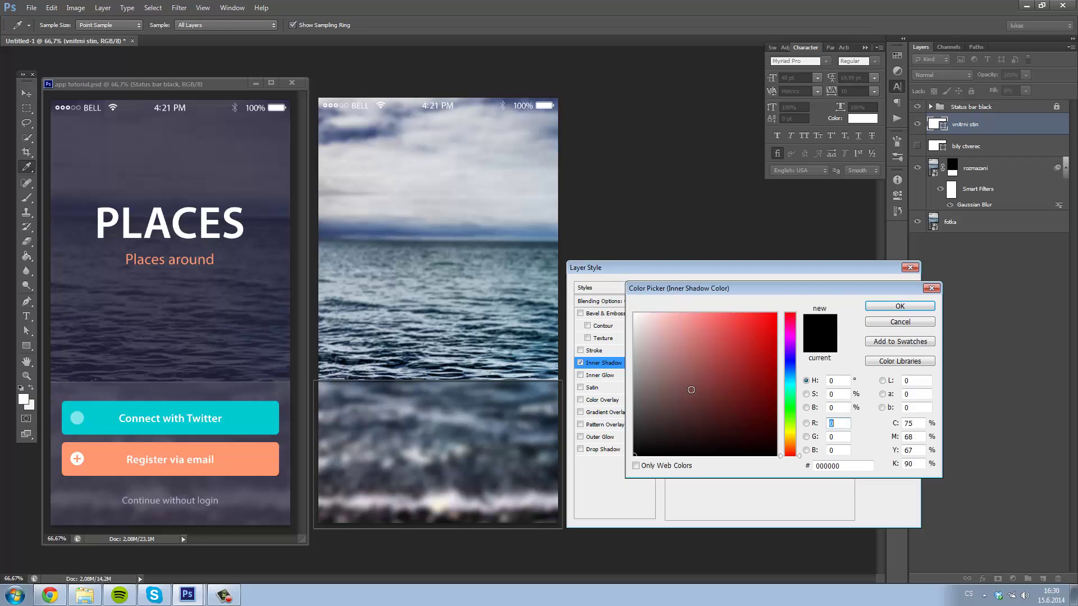
key(Return)
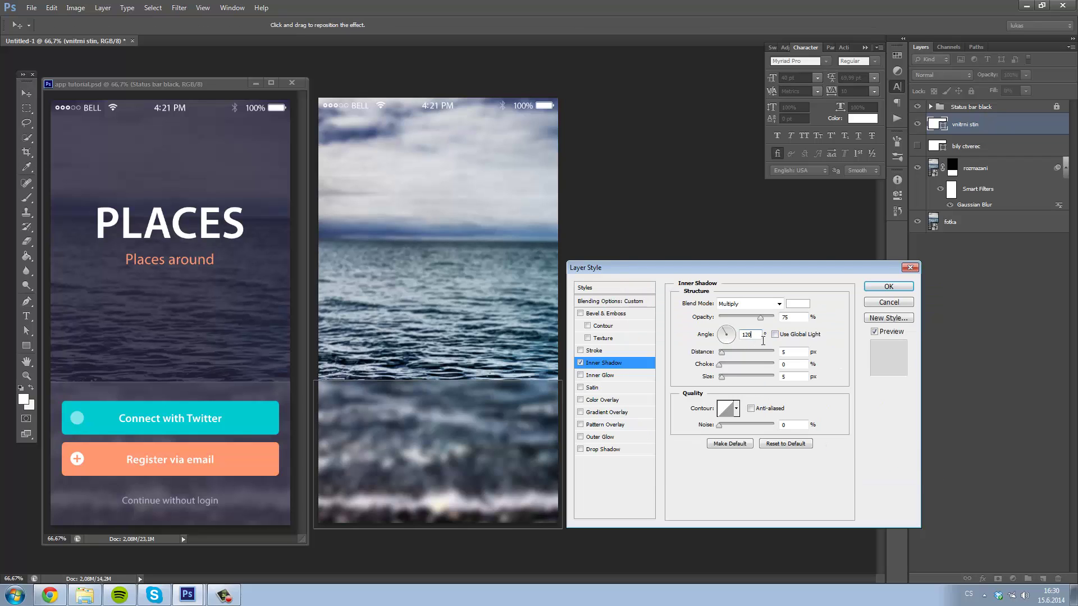
text(90)
click(738, 304)
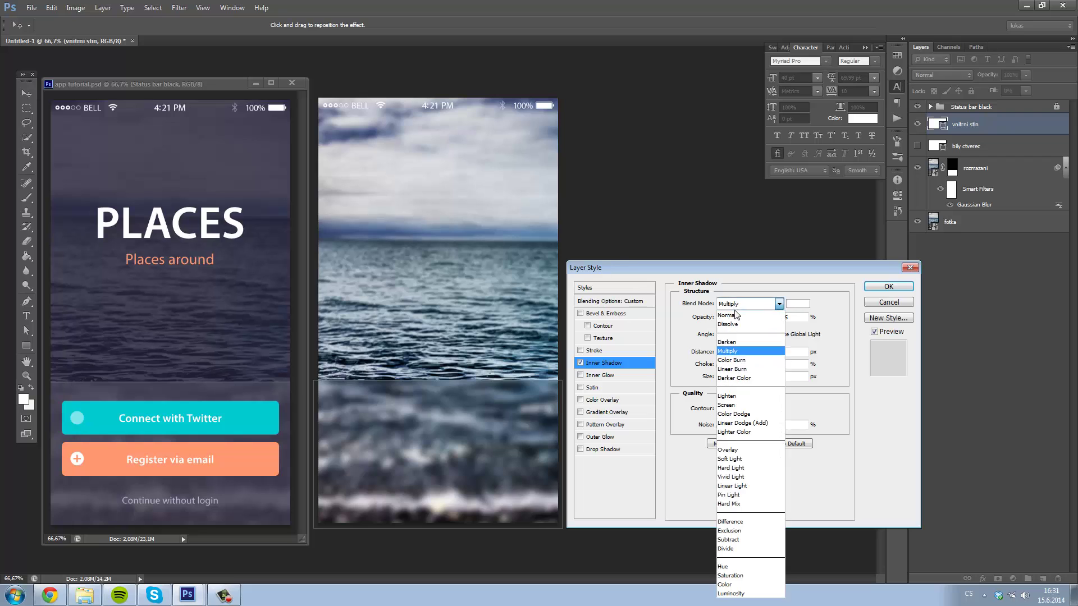
drag(740, 271, 770, 277)
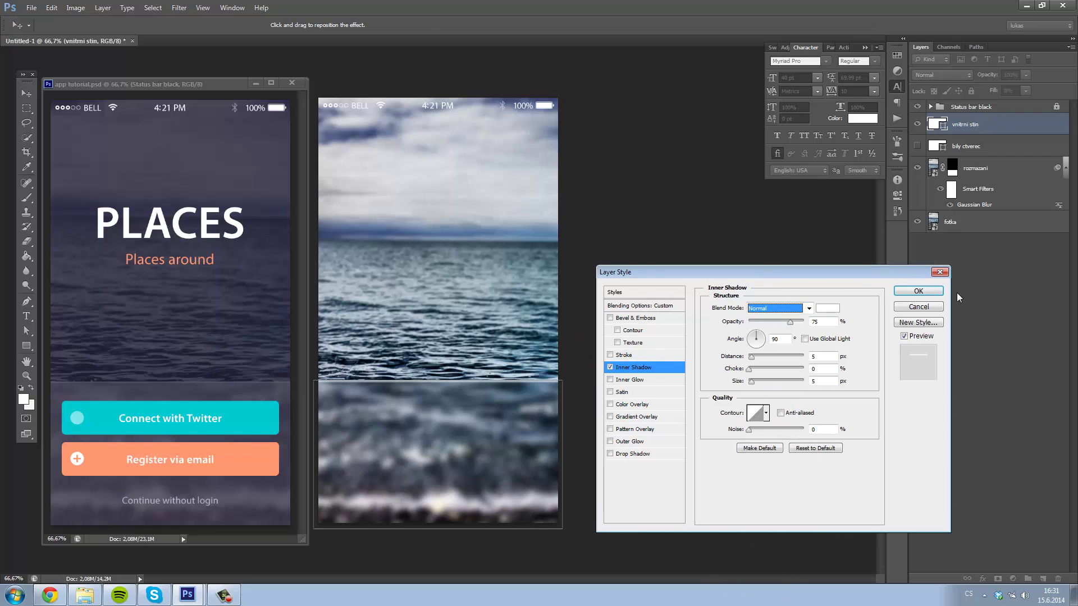
click(918, 291)
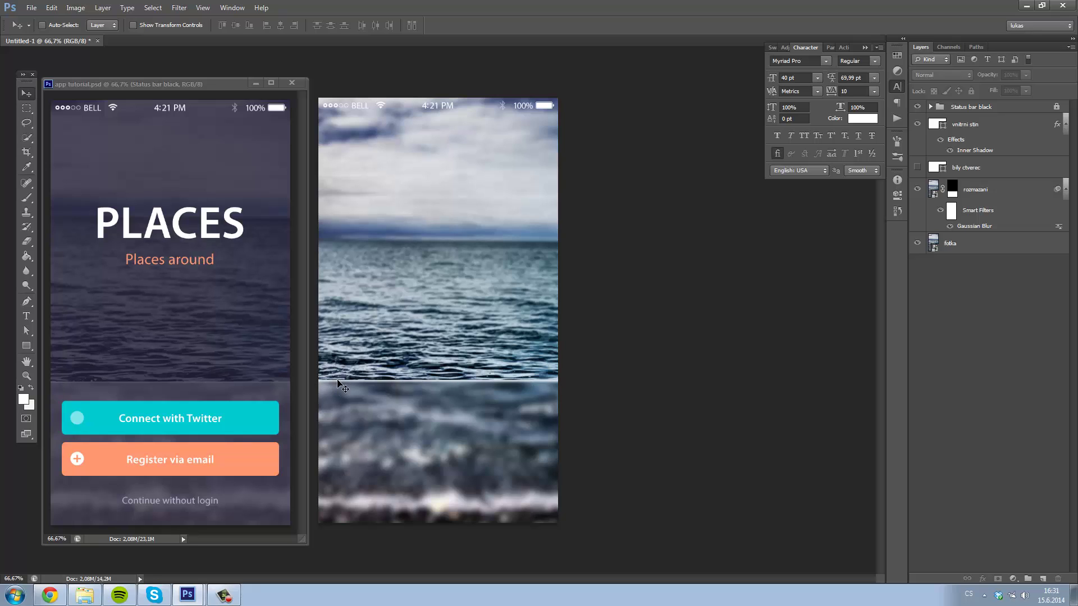
Keep the vnitrni stin layer's fill at 0% and dismiss the error message
click(1002, 132)
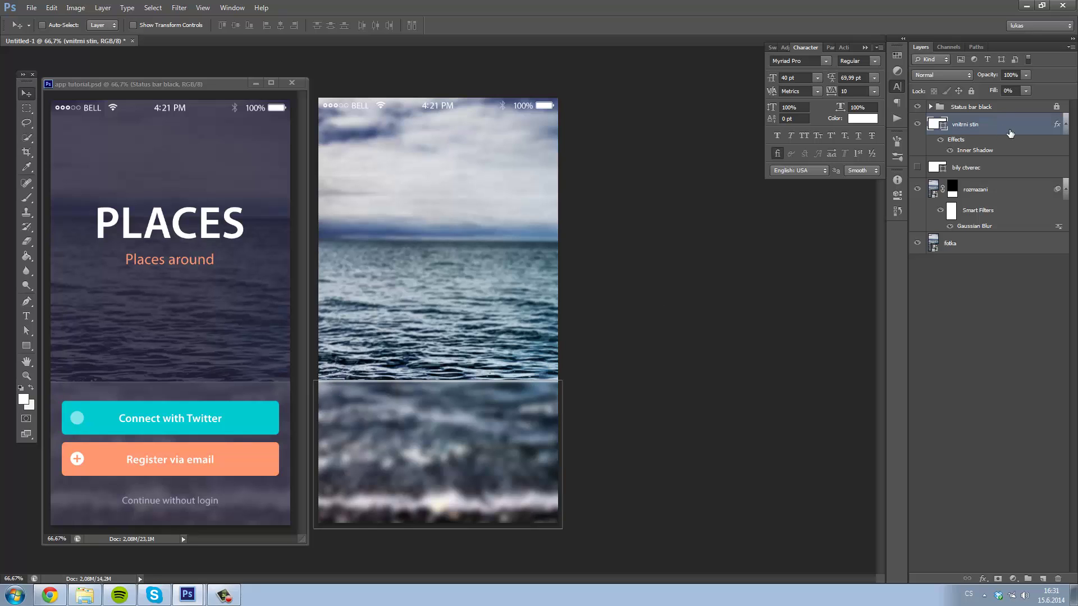
click(1025, 91)
drag(1024, 103, 1072, 103)
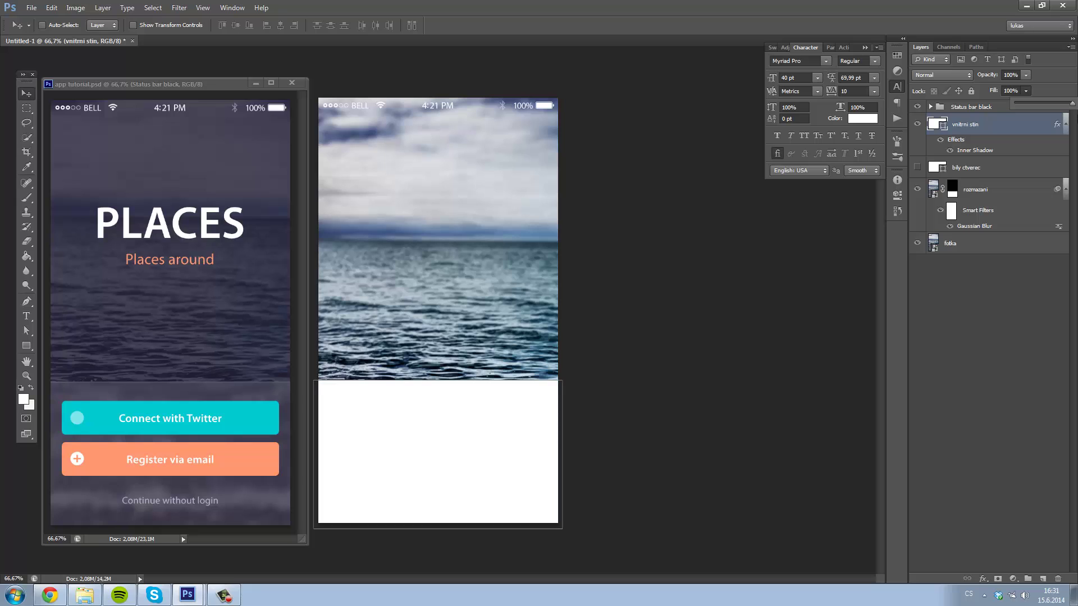
ctrl+click(975, 123)
click(376, 373)
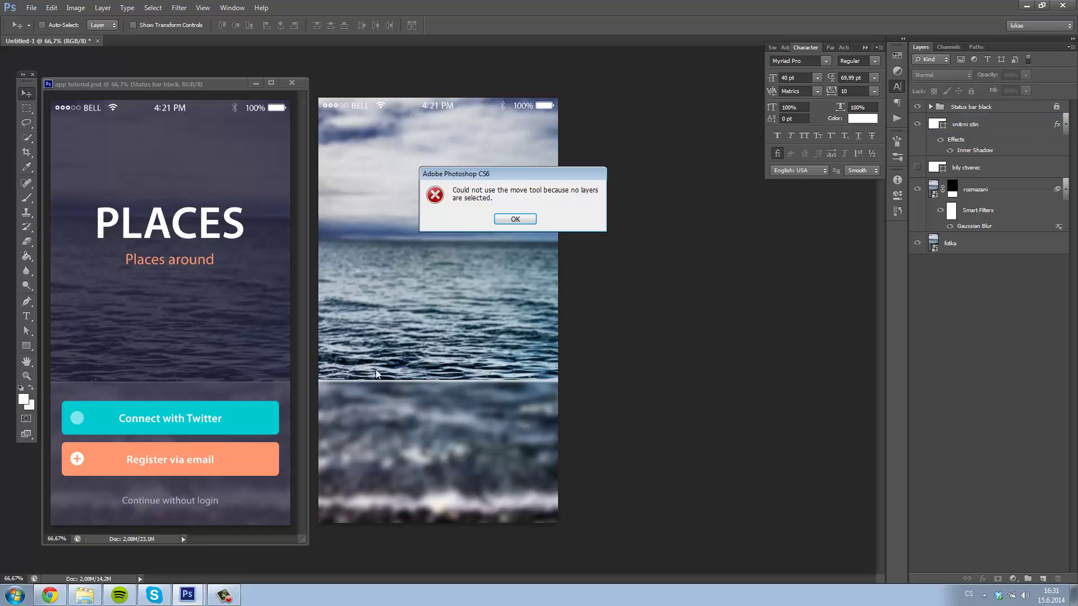
key(Return)
click(1010, 130)
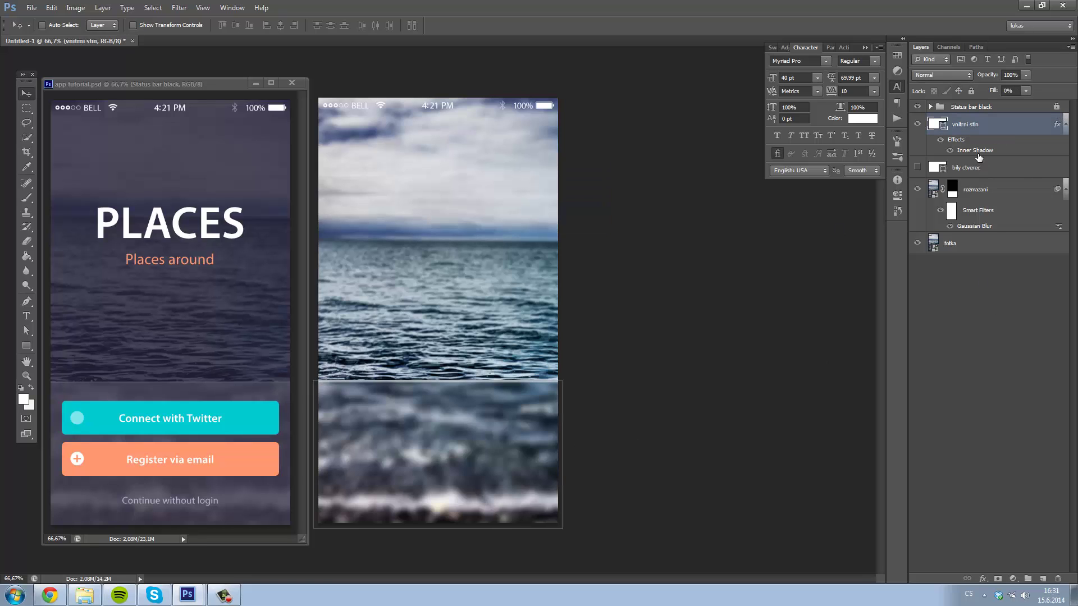
Set the inner shadow distance to 1 px and opacity to 40%
double_click(977, 152)
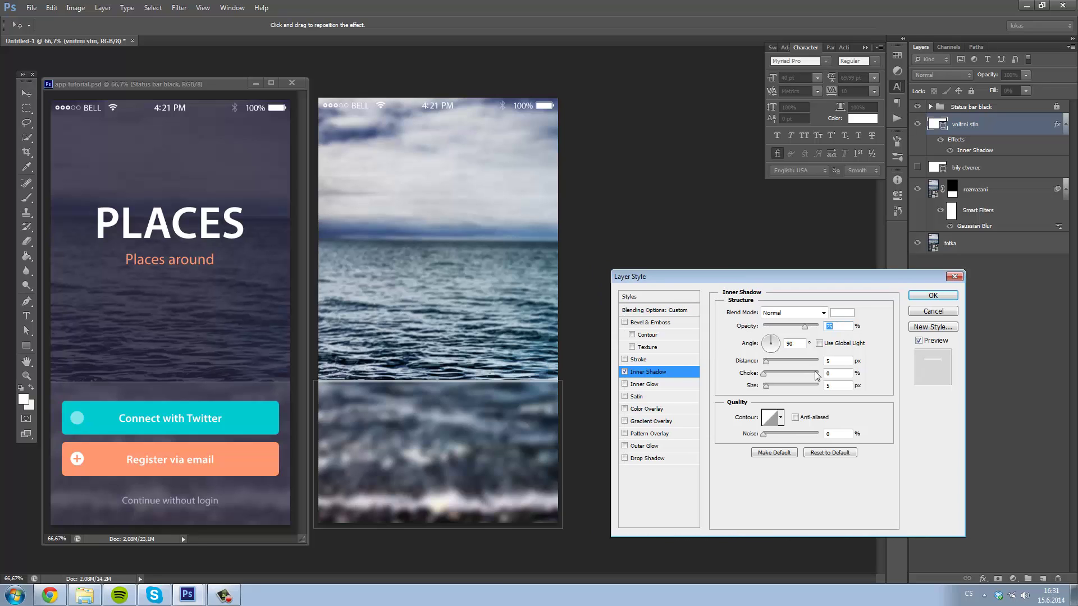
double_click(837, 361)
text(1)
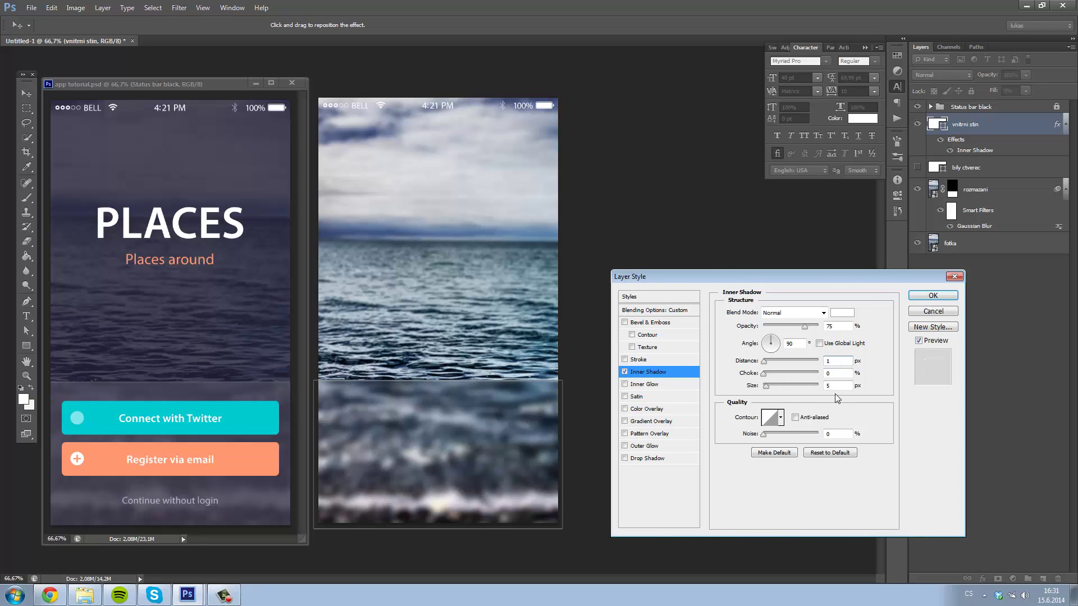
double_click(837, 386)
text(10)
double_click(837, 326)
text(20)
text(40)
click(933, 296)
Recheck the Inner Shadow settings, then deselect the shadow layer
click(972, 306)
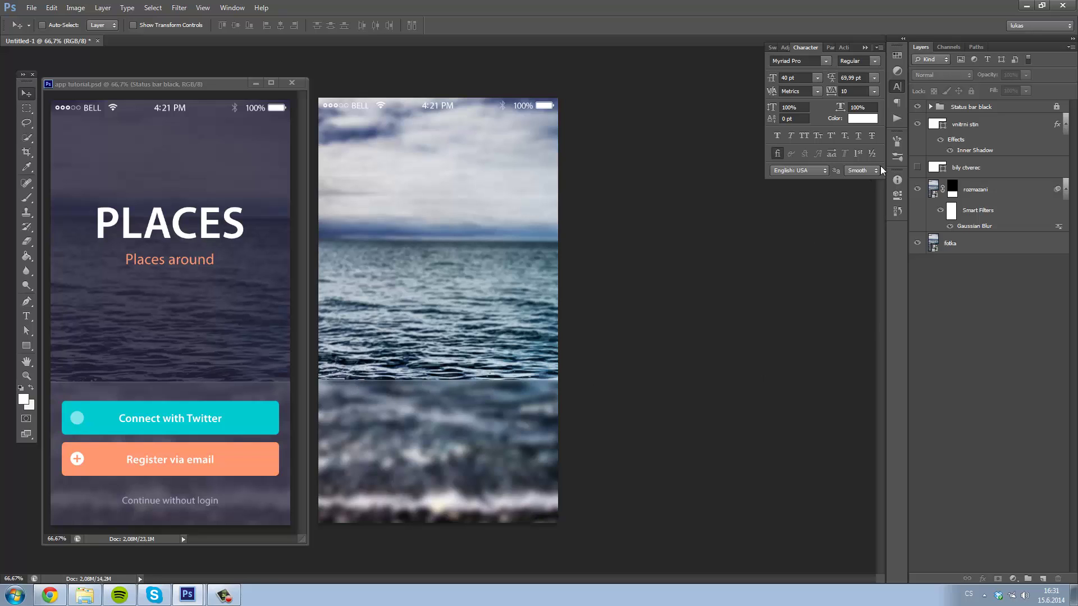
double_click(979, 152)
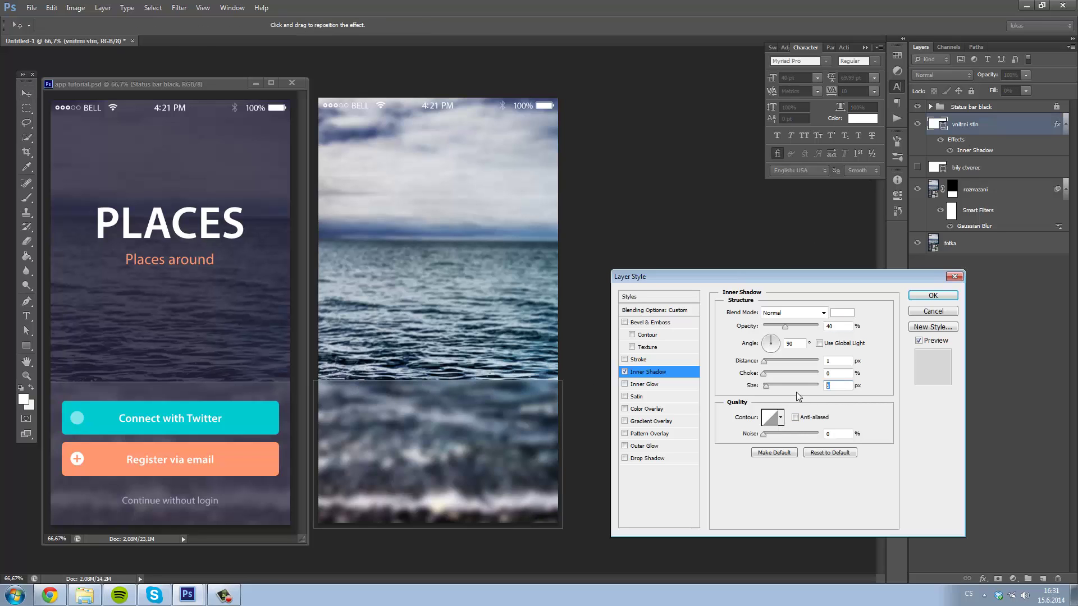
key(Return)
click(964, 341)
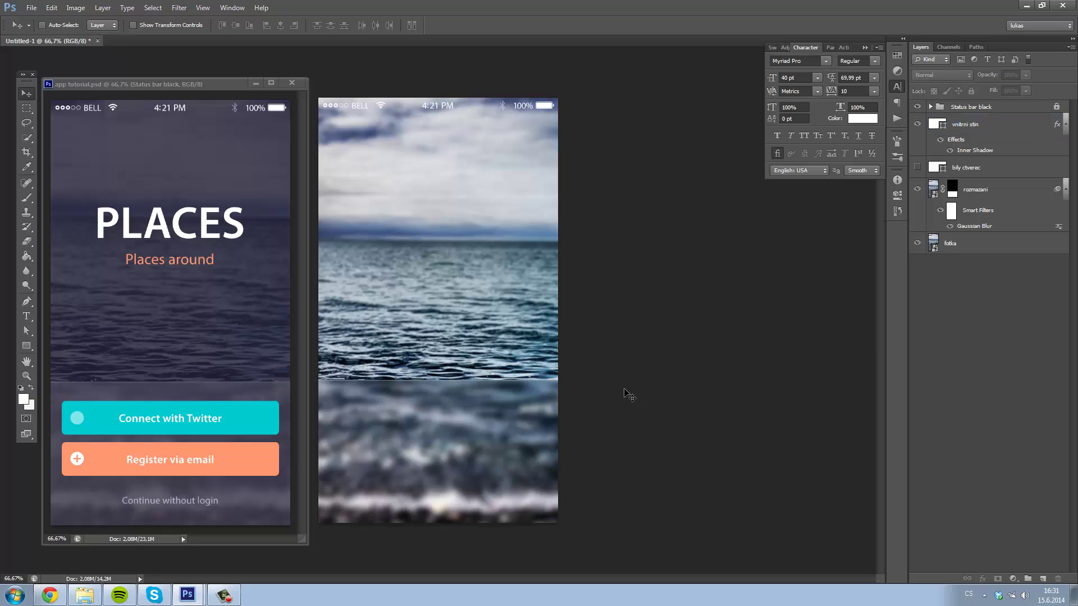
Make the bily ctverec layer visible again, then deselect all layers
click(917, 167)
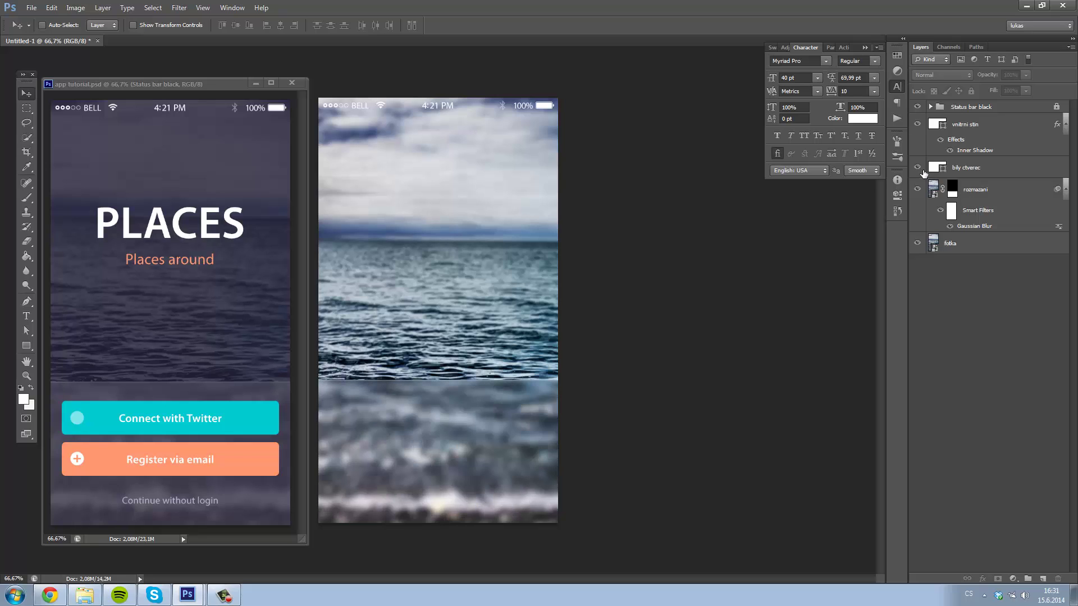
click(1009, 168)
click(982, 133)
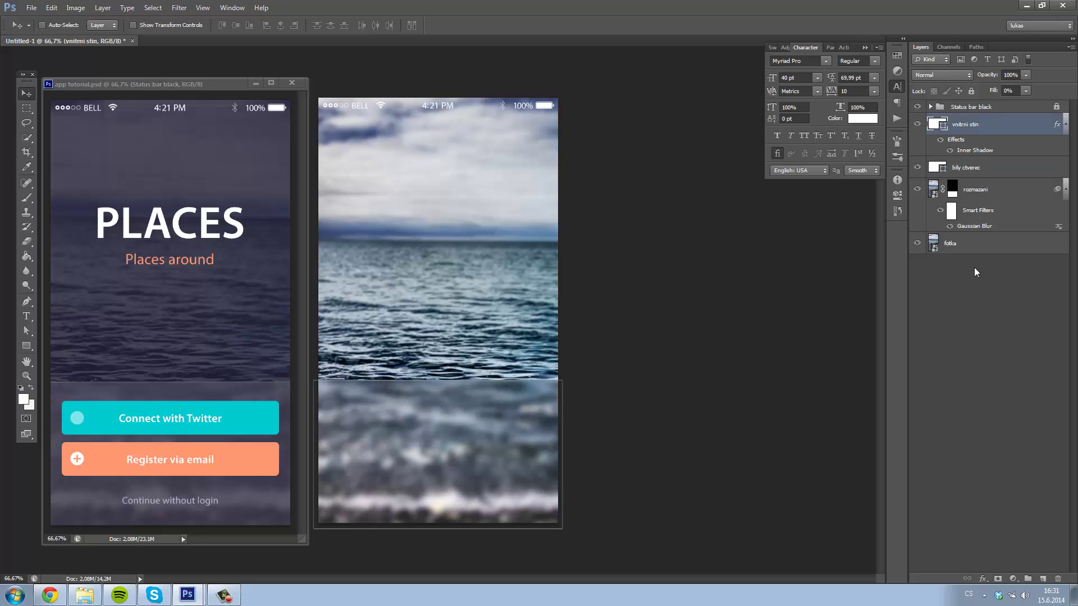
click(997, 172)
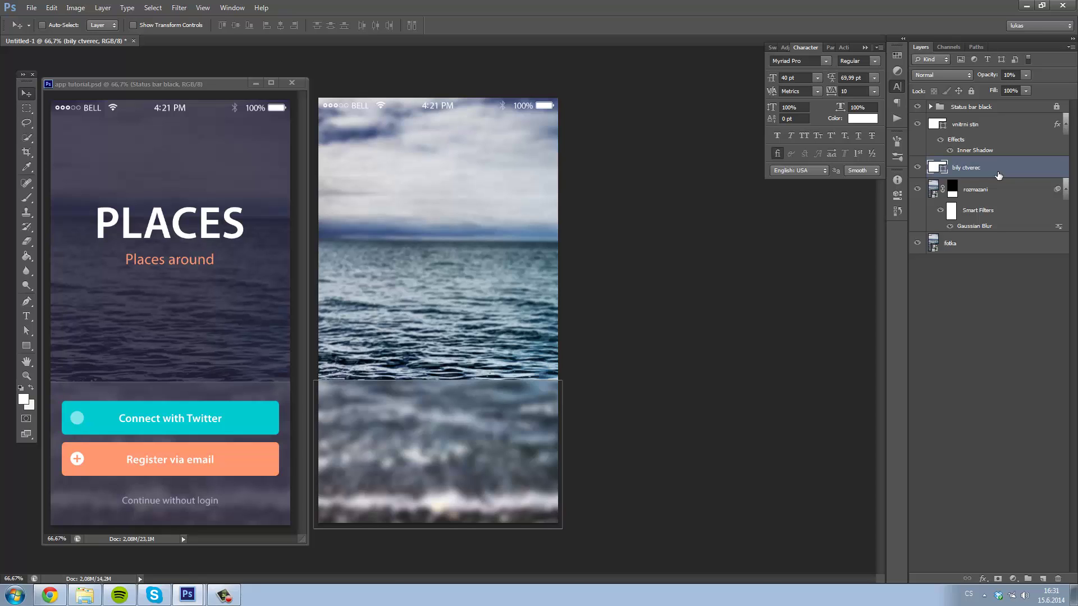
click(989, 134)
click(967, 345)
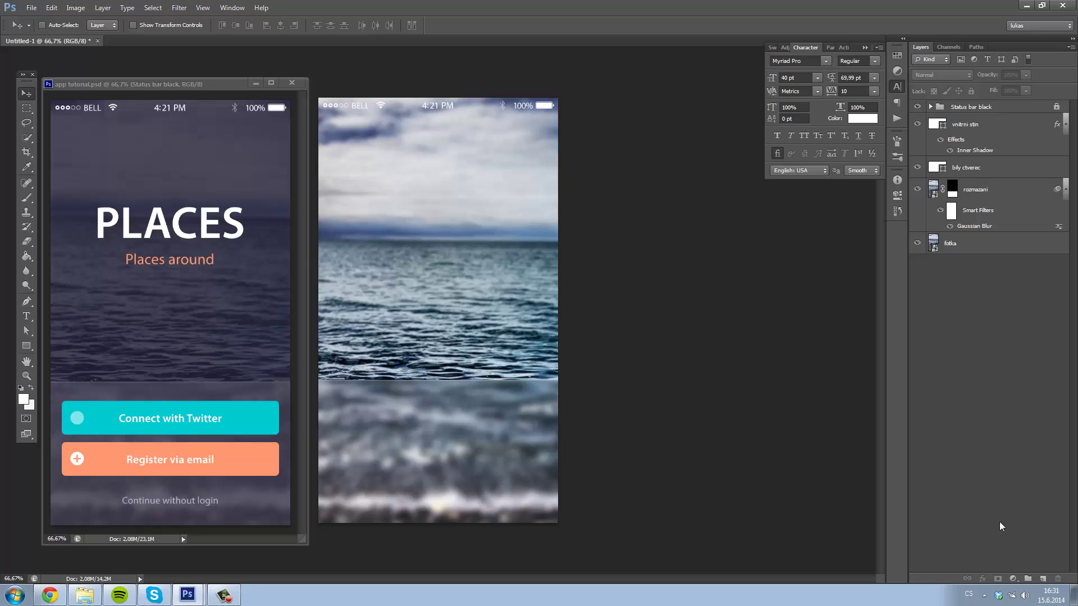
Add a Solid Color fill layer beneath bily ctverec at 80% opacity
click(1013, 579)
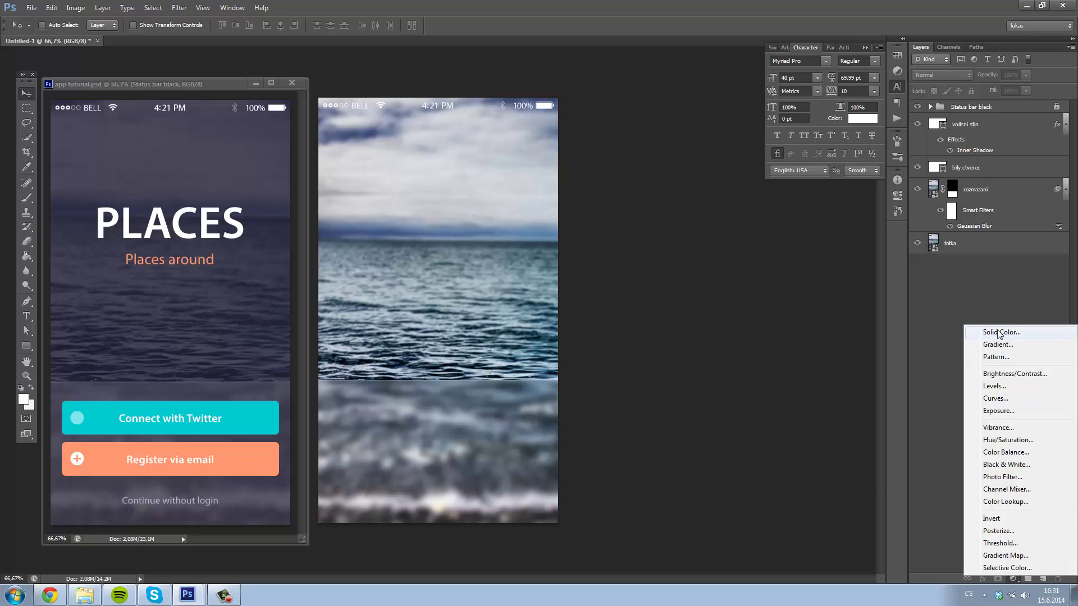
click(1000, 332)
drag(764, 293, 814, 315)
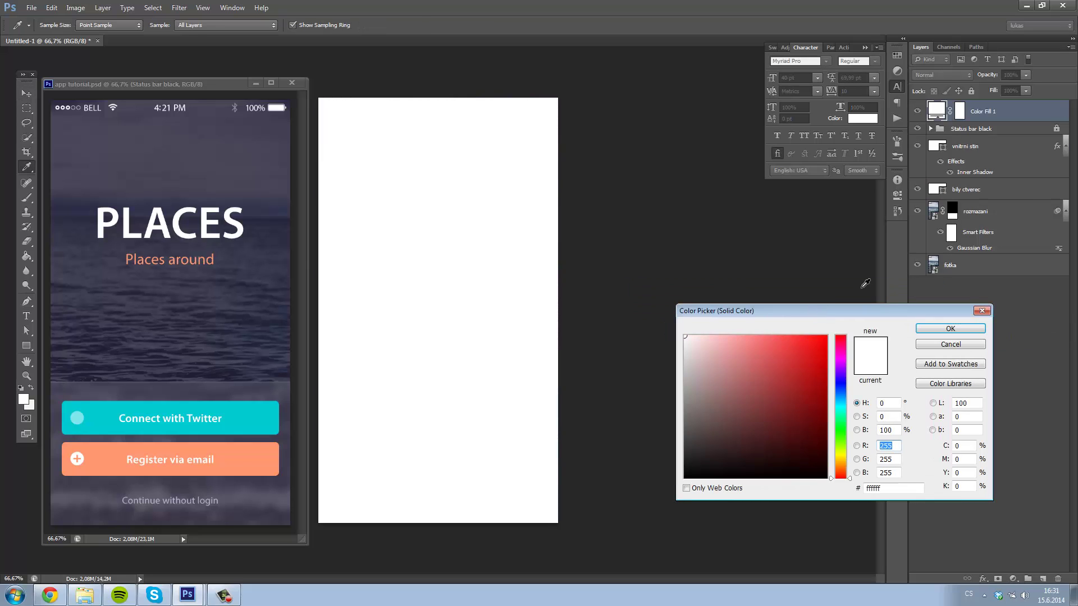
click(743, 412)
click(939, 330)
mouse_move(1002, 114)
mouse_down()
mouse_move(1004, 208)
mouse_move(1009, 198)
mouse_up()
key(8)
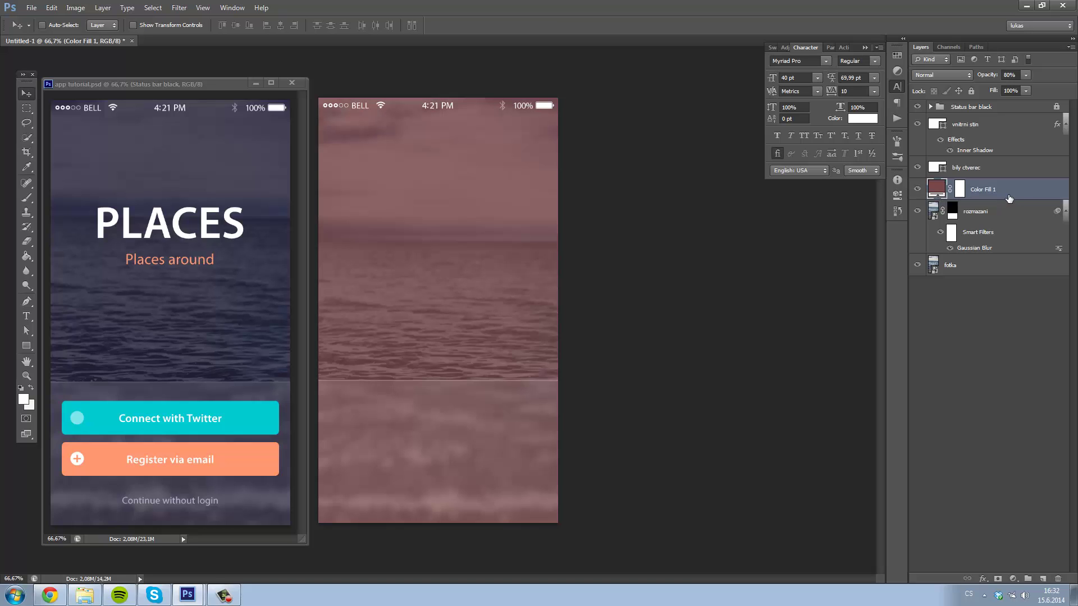
key(7)
key(8)
Recolour Color Fill 1 to a near-black navy sampled from the reference design
double_click(936, 188)
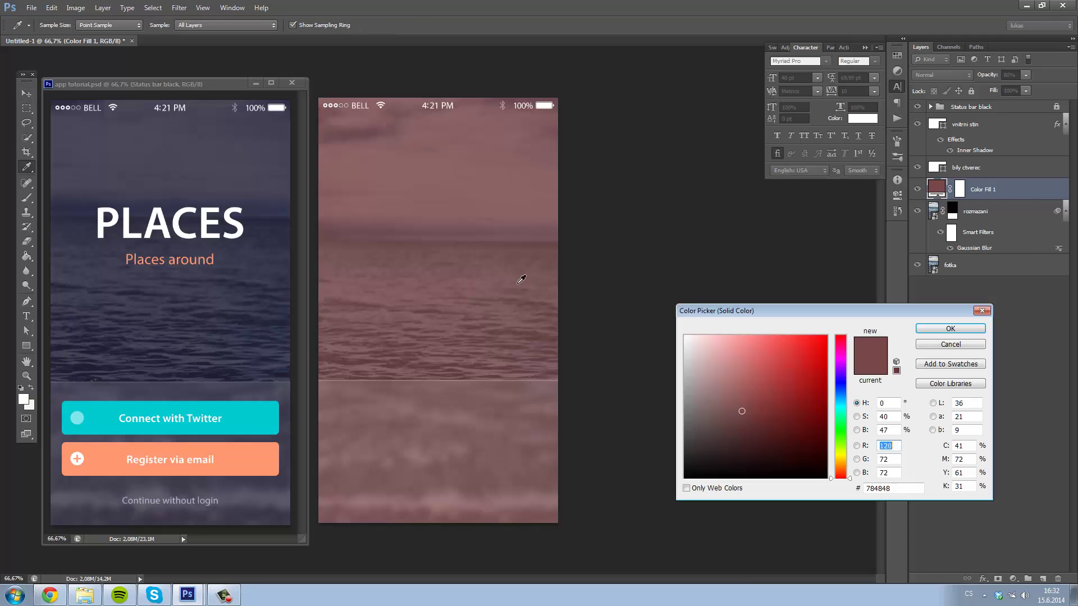
click(262, 163)
mouse_move(716, 428)
mouse_down()
mouse_move(721, 445)
mouse_move(746, 447)
mouse_move(730, 447)
mouse_up()
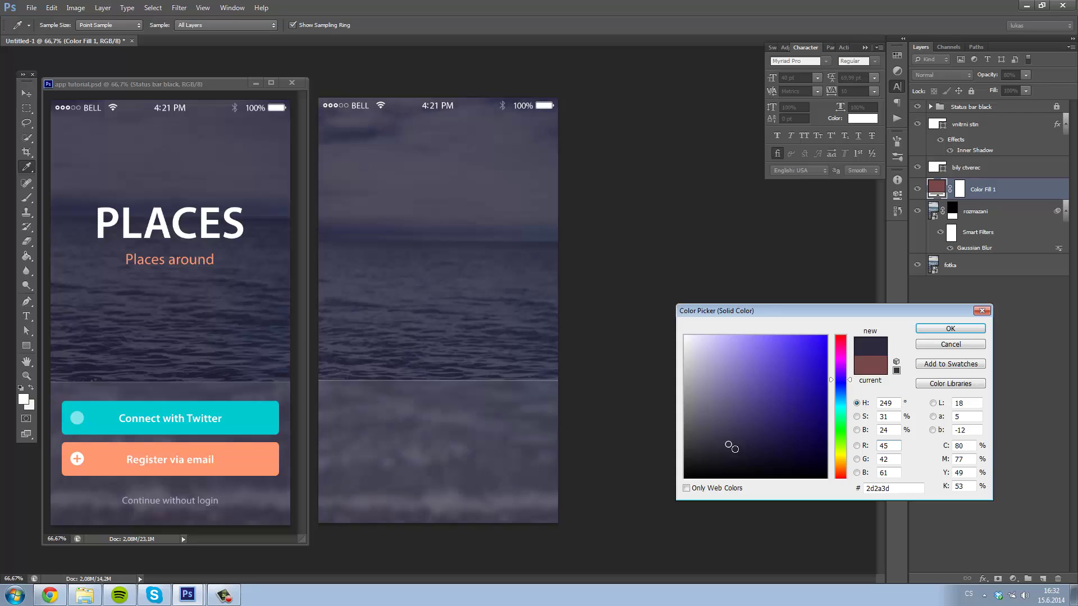
click(724, 455)
click(729, 464)
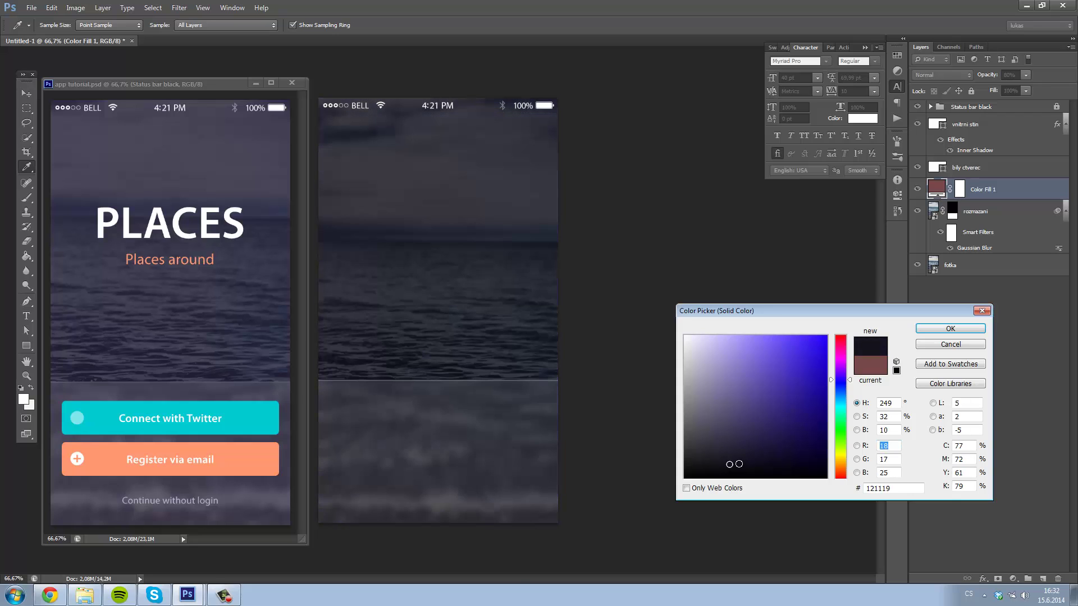
click(741, 458)
click(950, 328)
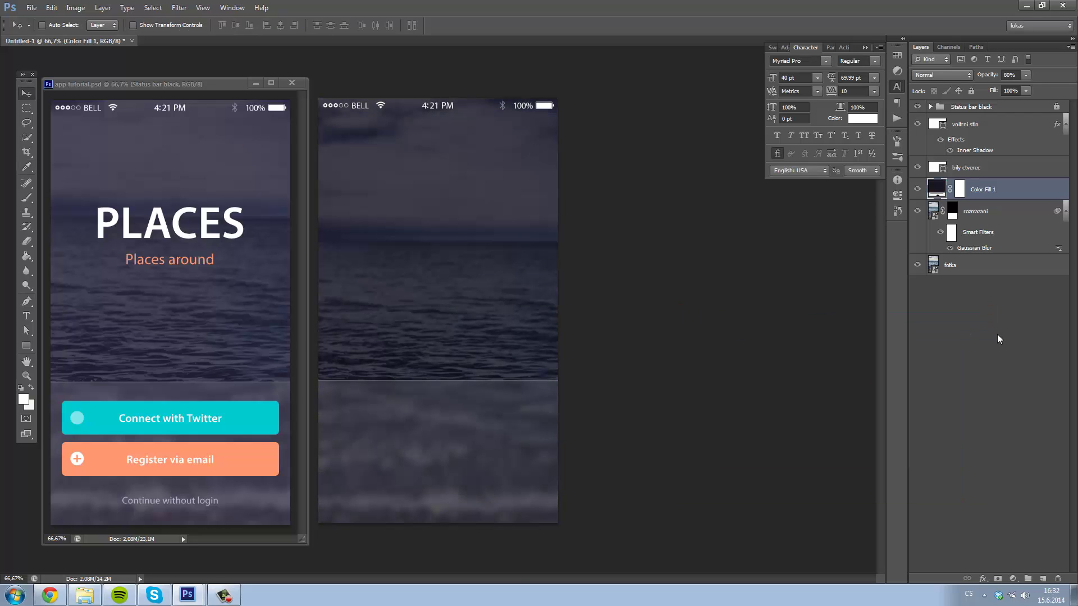
click(996, 340)
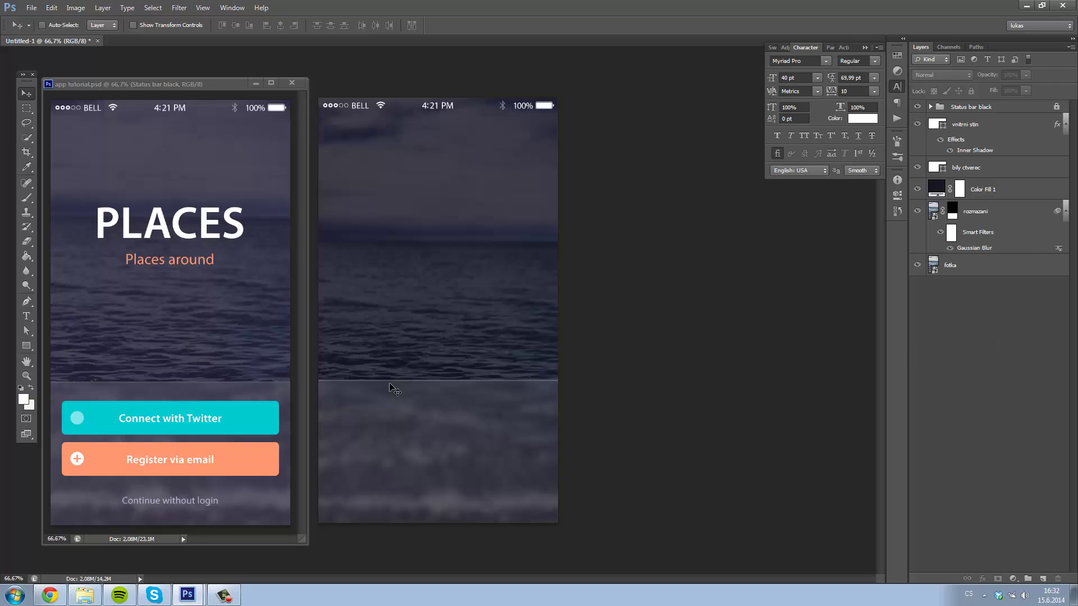
double_click(974, 150)
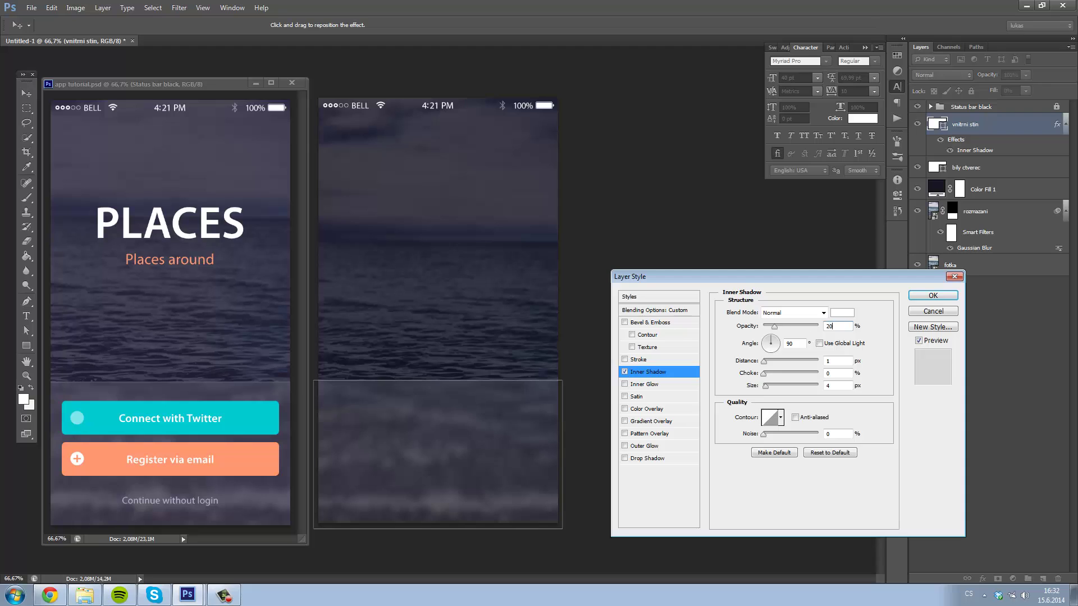
Apply the vnitrni stin inner shadow at 20% opacity, then select the Status bar black group
key(Return)
click(985, 371)
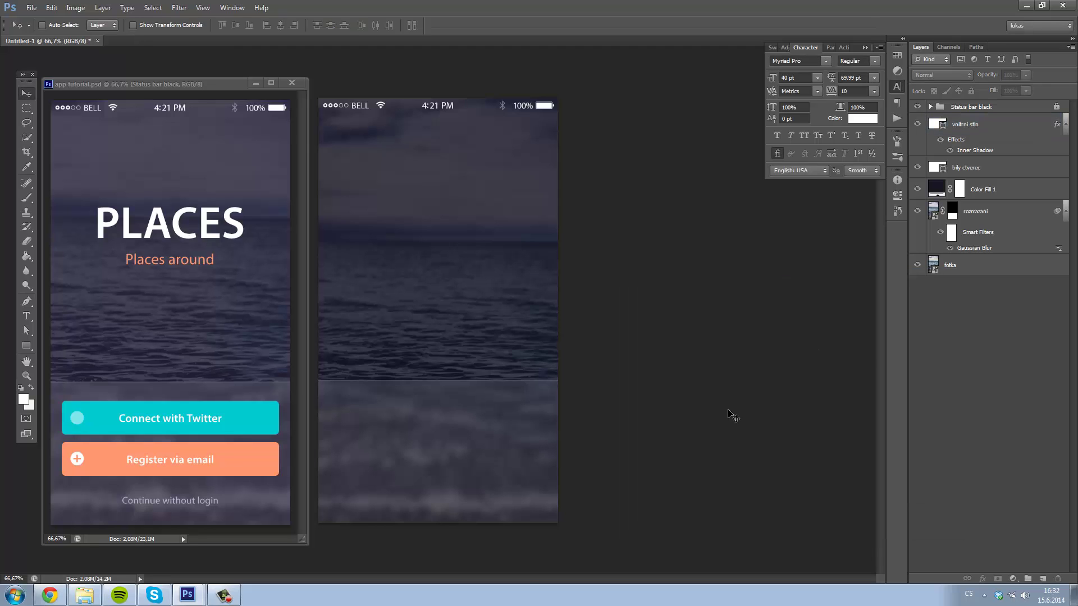
double_click(979, 150)
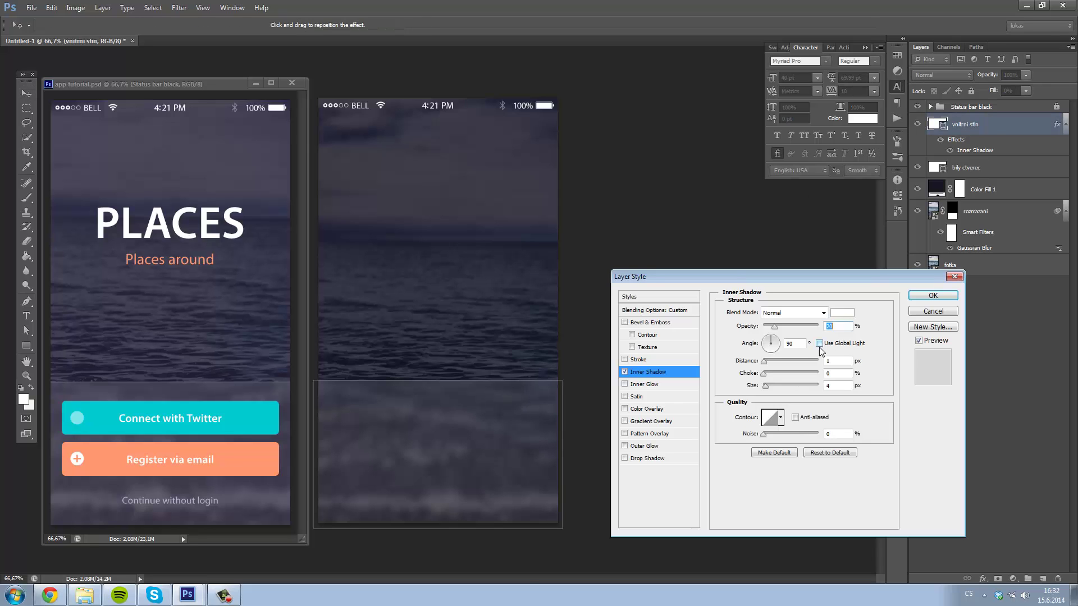
key(Return)
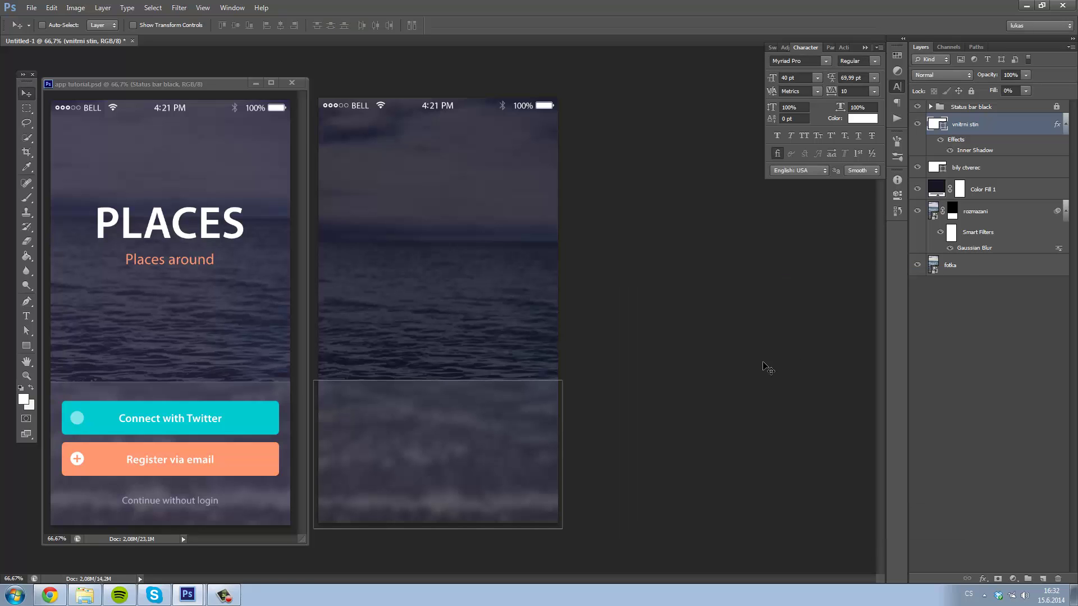
click(955, 373)
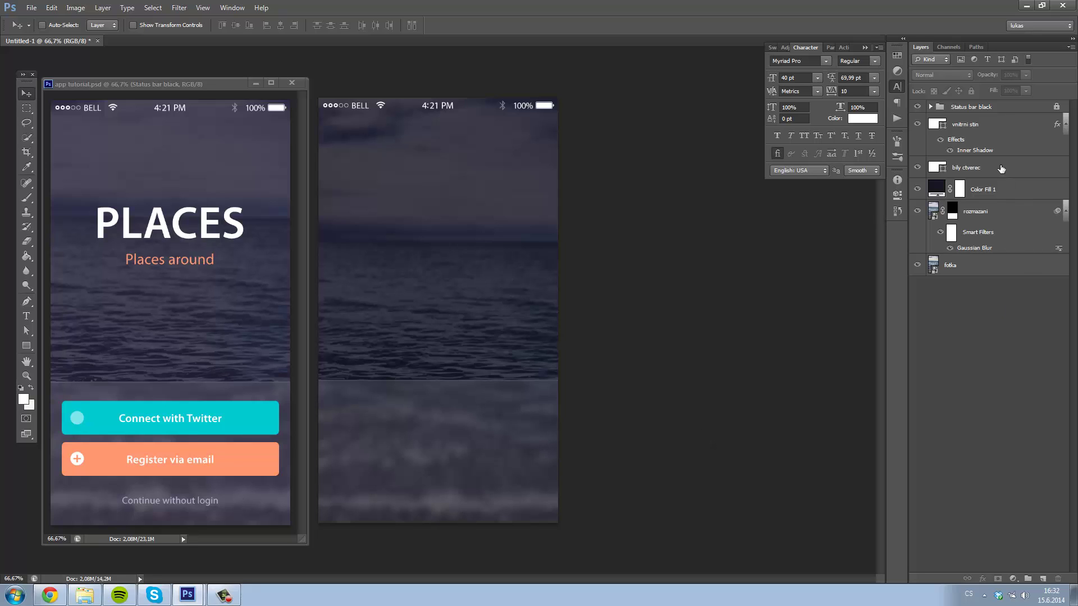
click(992, 127)
click(991, 108)
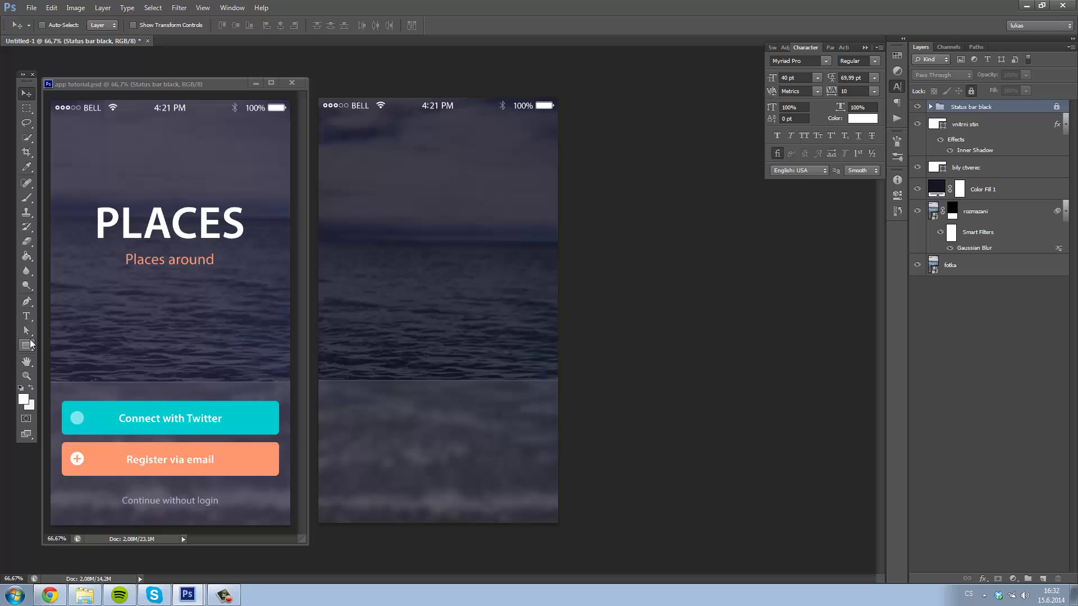
Draw a wide white rounded rectangle in the lower blurred panel
click(30, 344)
click(70, 353)
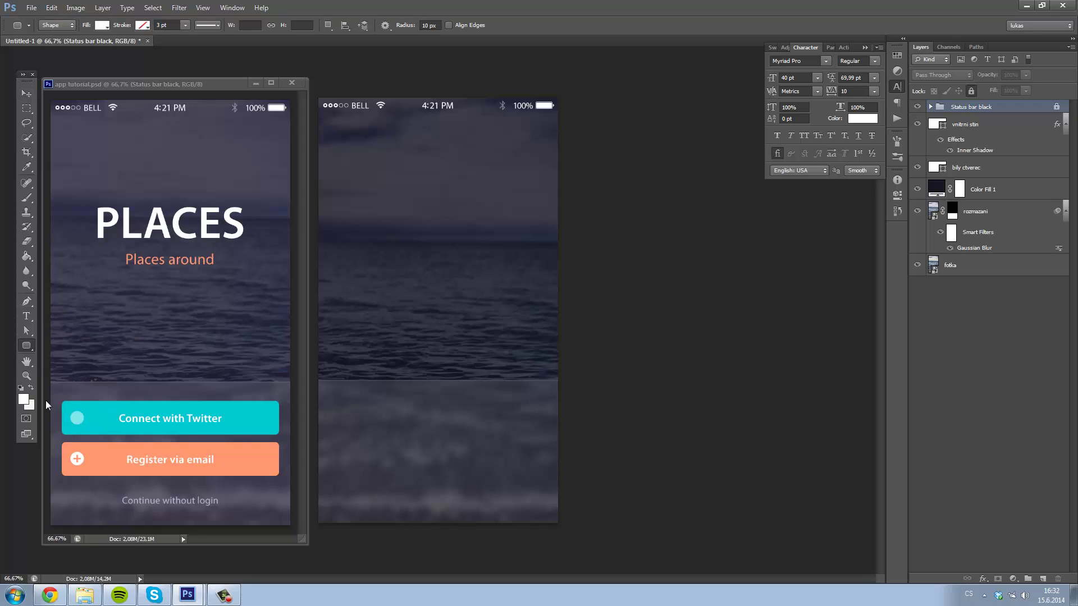
click(954, 314)
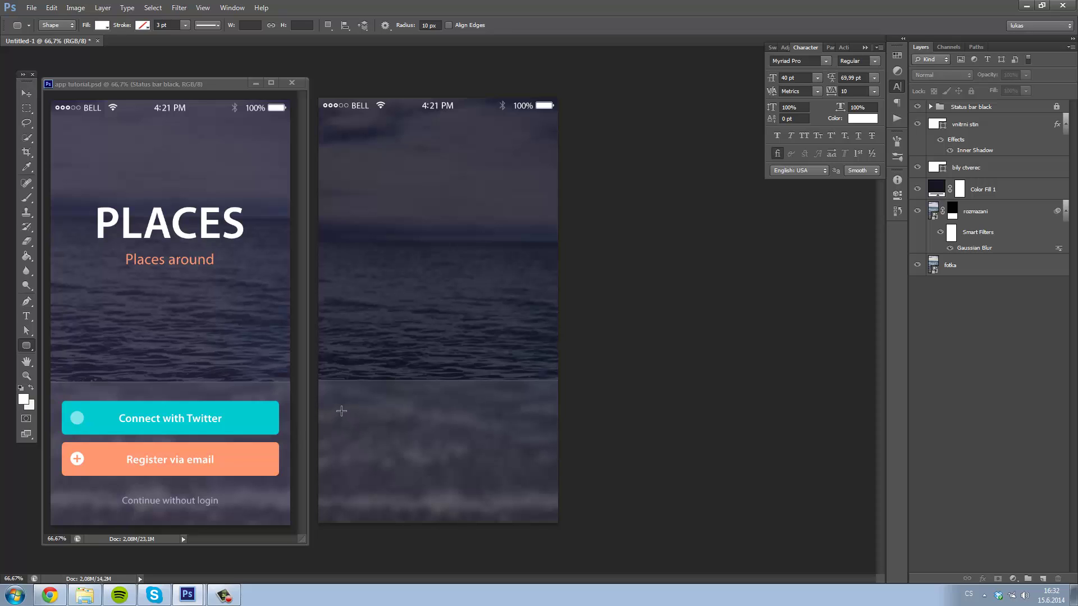
drag(336, 405, 531, 441)
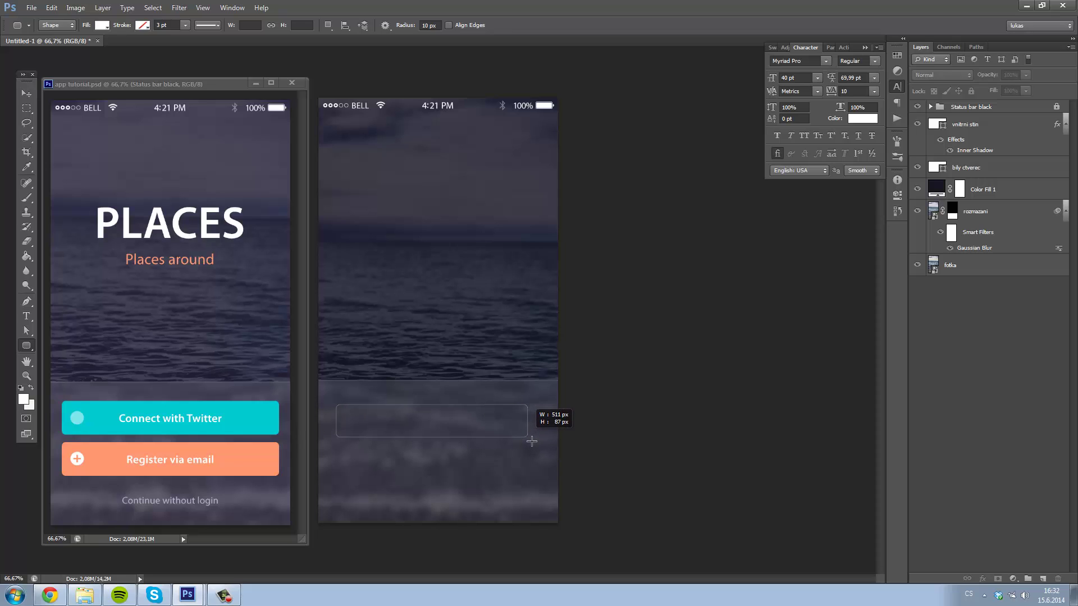
drag(531, 441, 534, 443)
key(a)
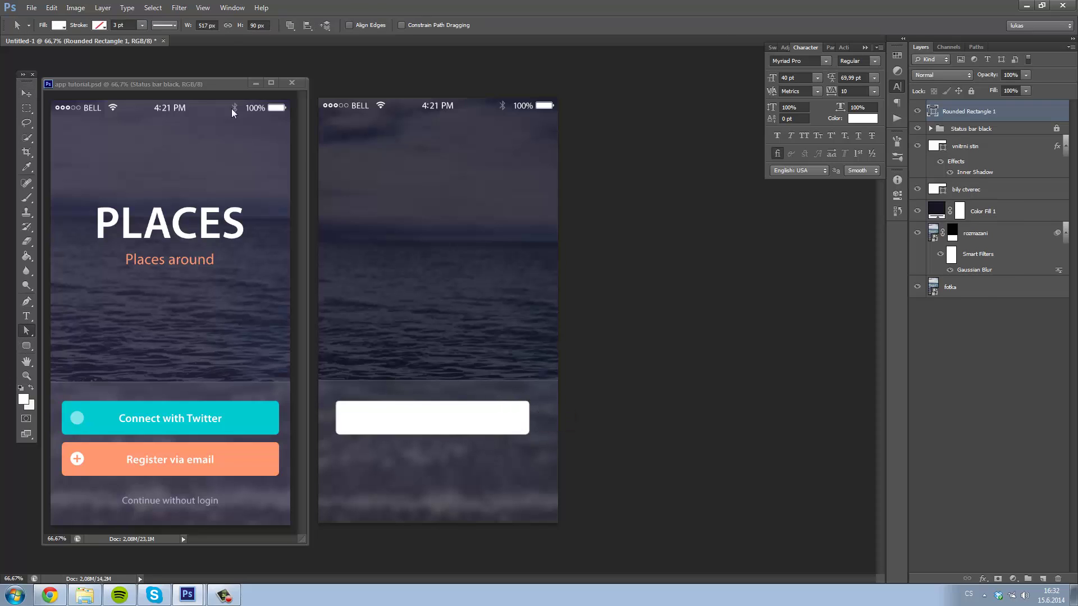
Set the rounded rectangle's width to 580 px and centre it horizontally on the canvas
click(208, 26)
text(580)
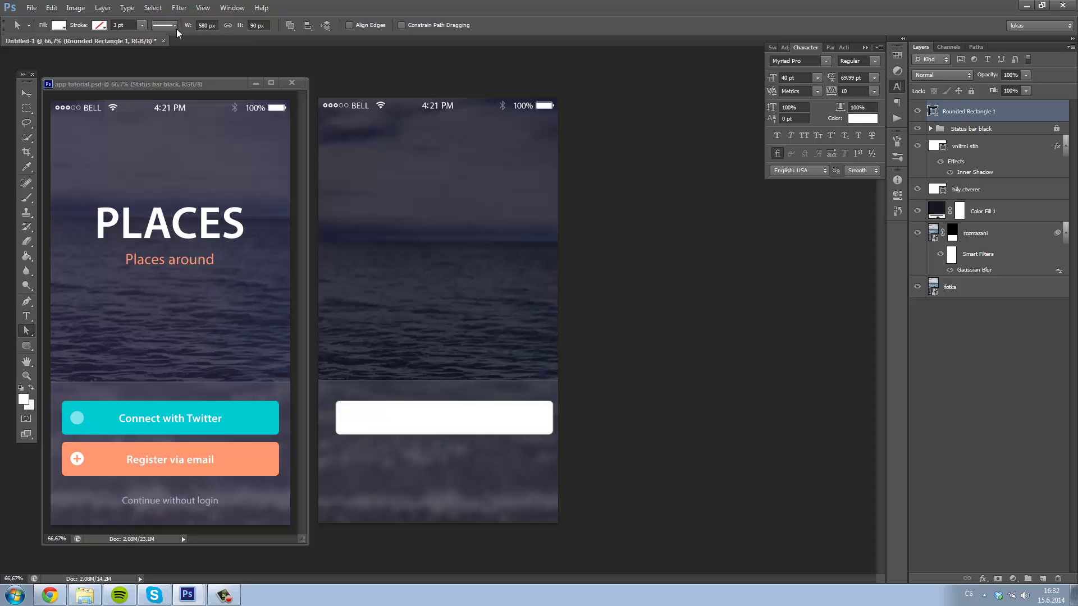
key(Return)
key(v)
drag(449, 422, 442, 422)
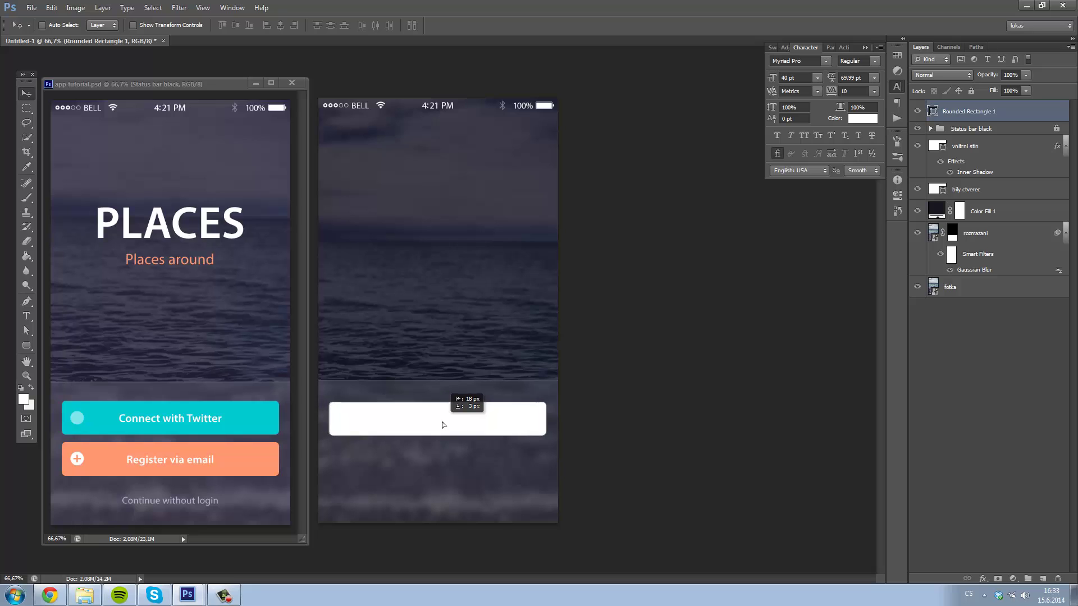
key(ctrl+a)
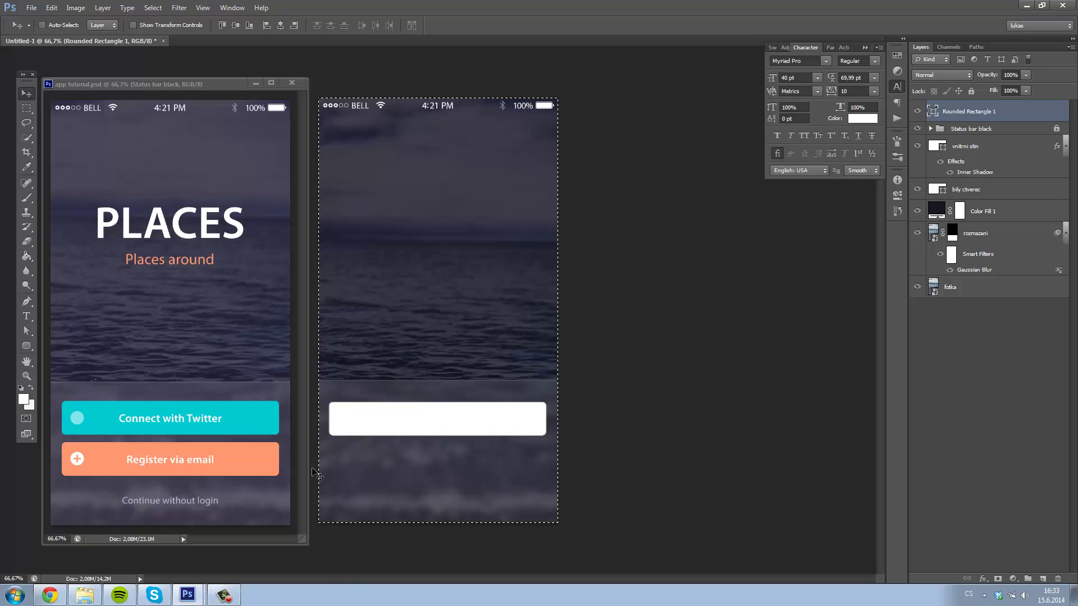
click(280, 25)
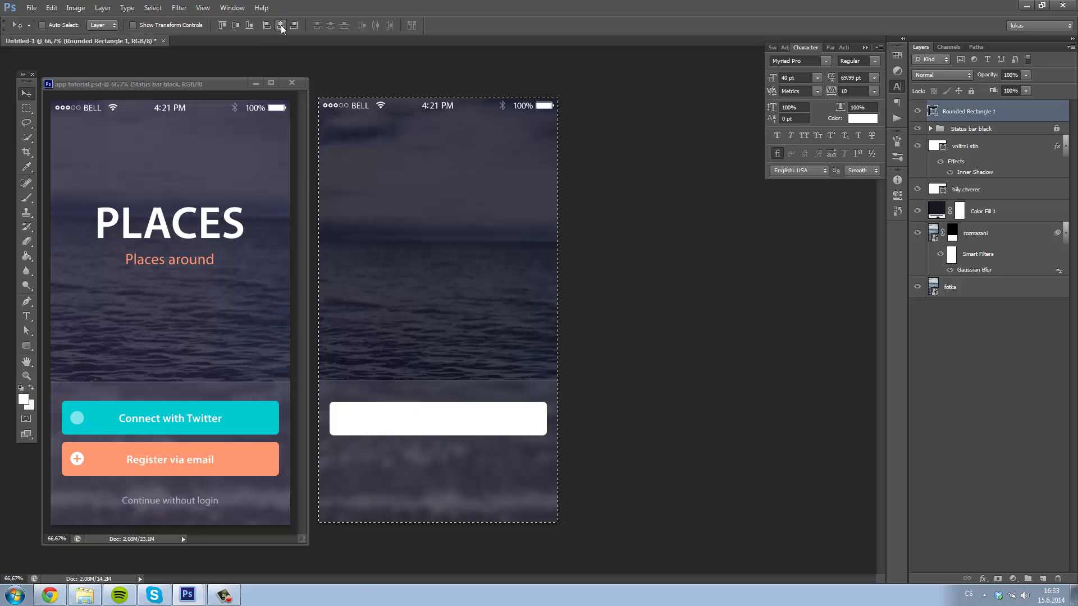
key(ctrl+d)
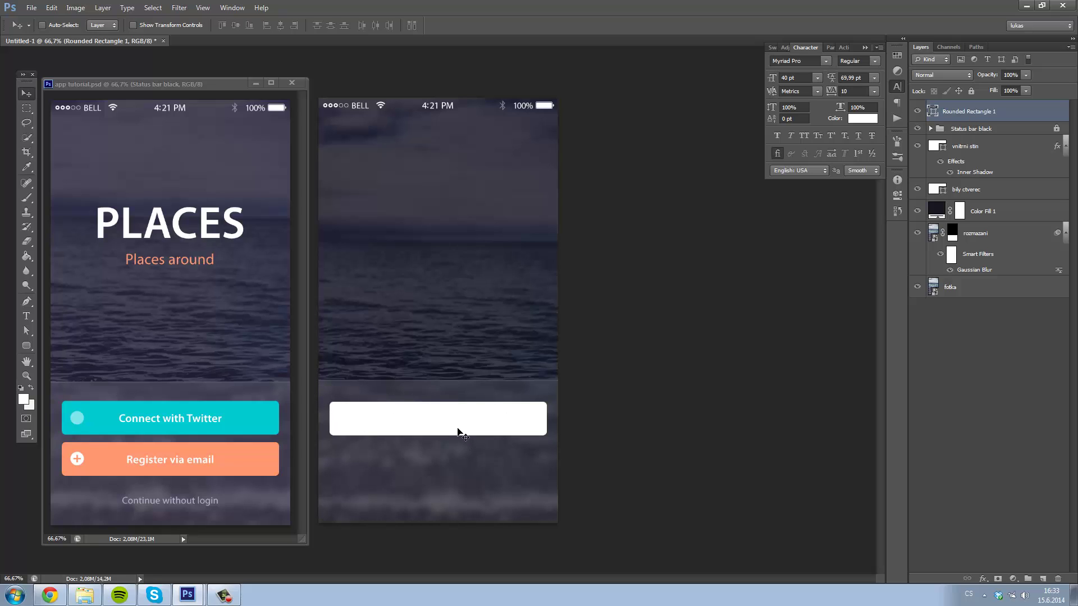
Colour the rectangle cyan from the Twitter button and name it 'button 01'
double_click(934, 113)
click(260, 423)
key(Return)
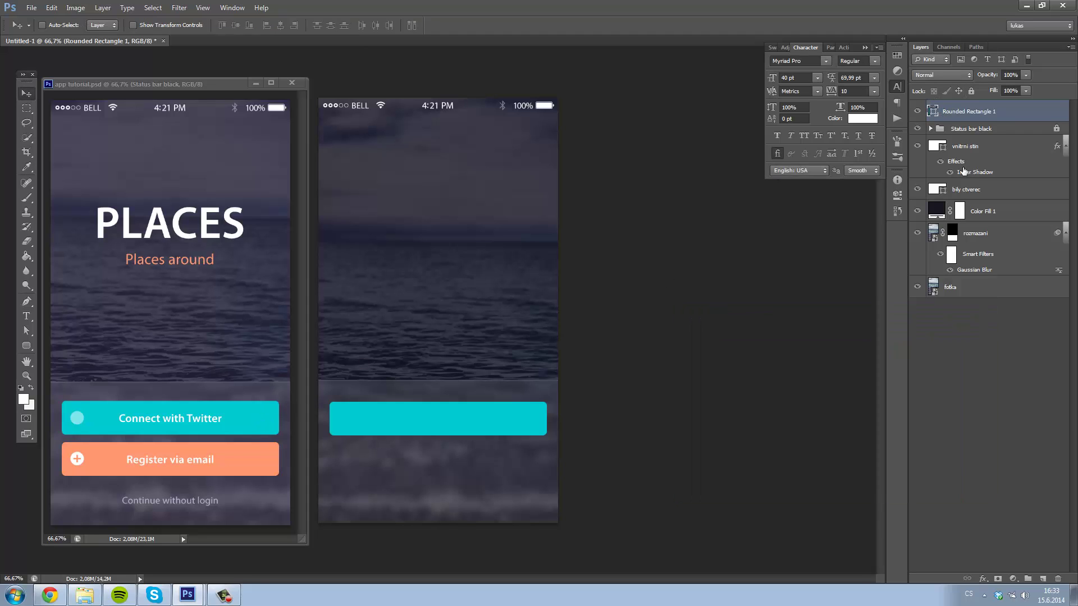
double_click(995, 114)
text(button 01)
key(Return)
Duplicate it as 'button 02' and move the copy just below button 01
key(ctrl+j)
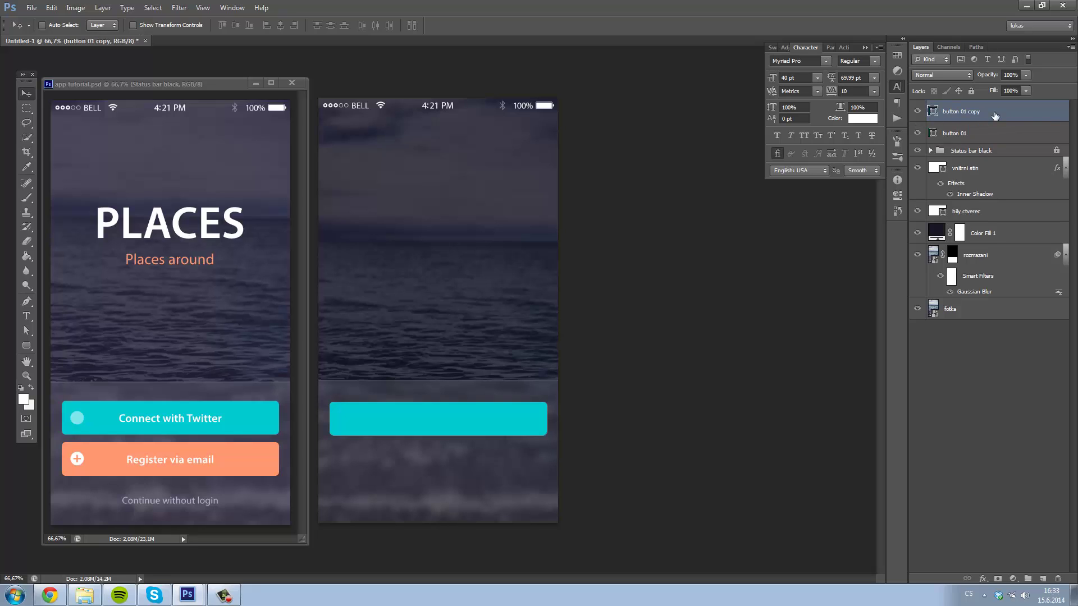
drag(994, 115, 977, 136)
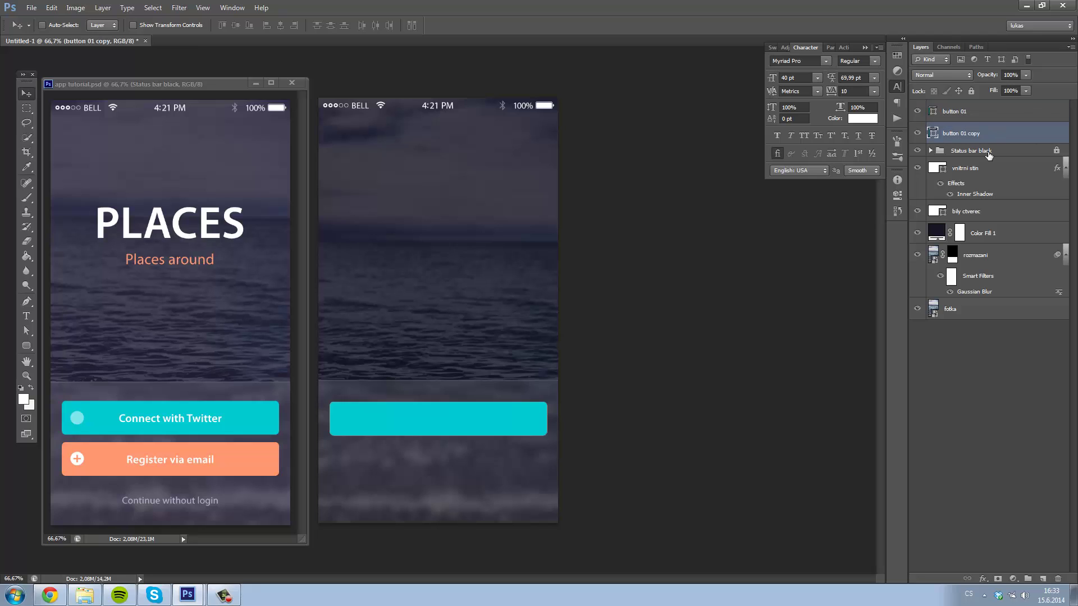
double_click(973, 135)
text(button)
text( 02)
key(Return)
drag(411, 422, 411, 452)
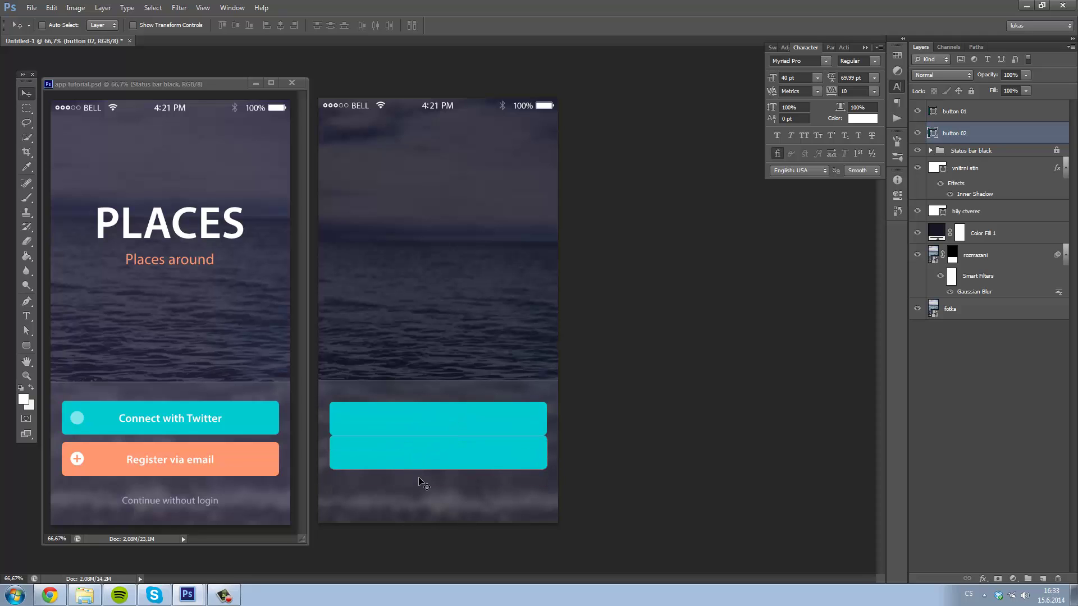
key(shift+Down)
key(shift+Down)
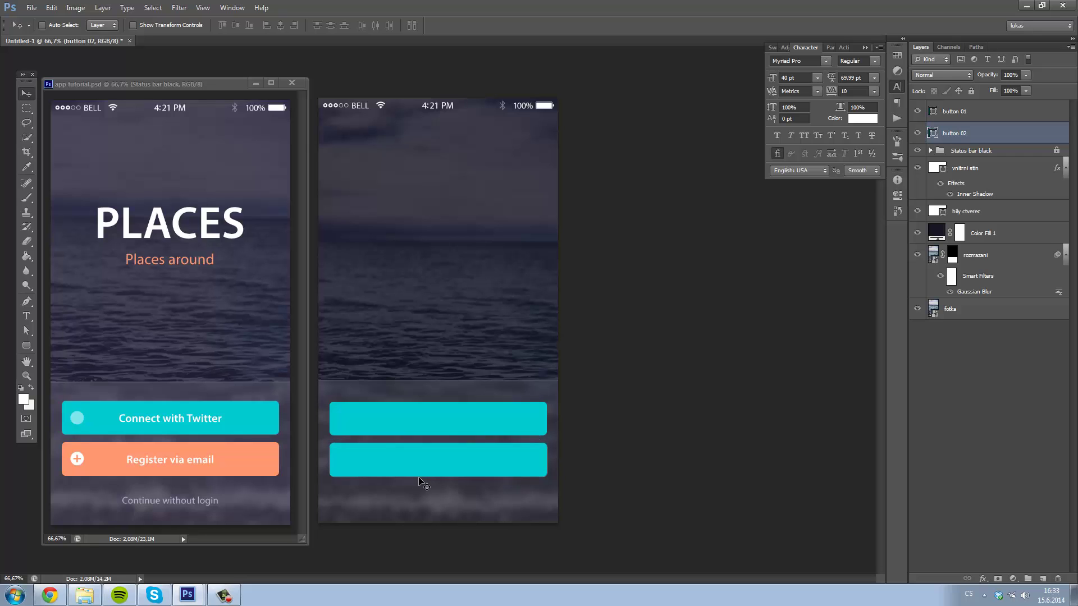
Fill button 02 with the Register button's salmon colour, then clear the layer selection
double_click(932, 133)
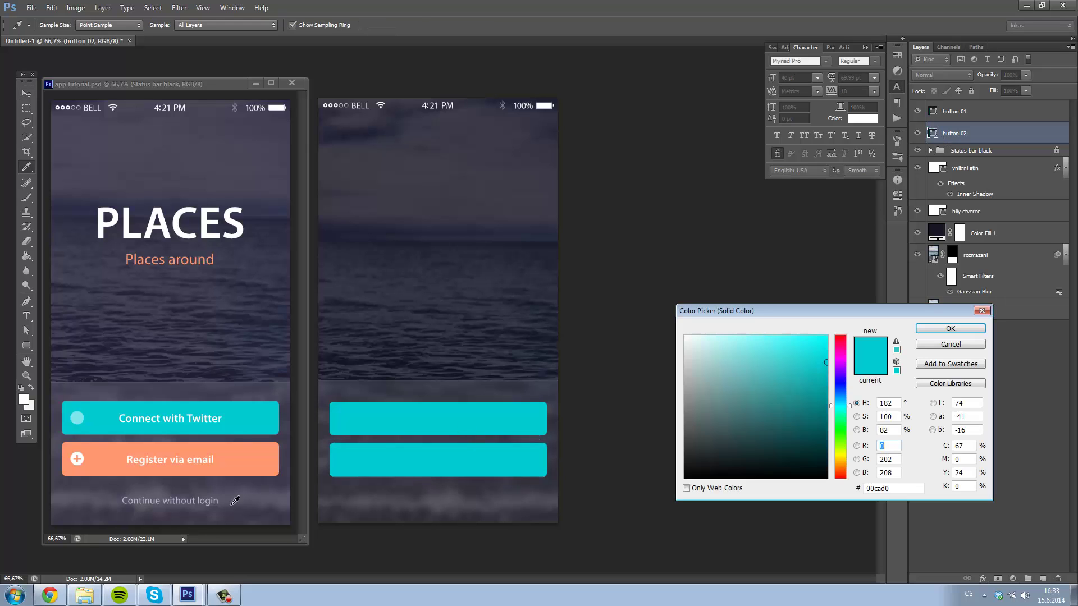
click(247, 470)
click(950, 328)
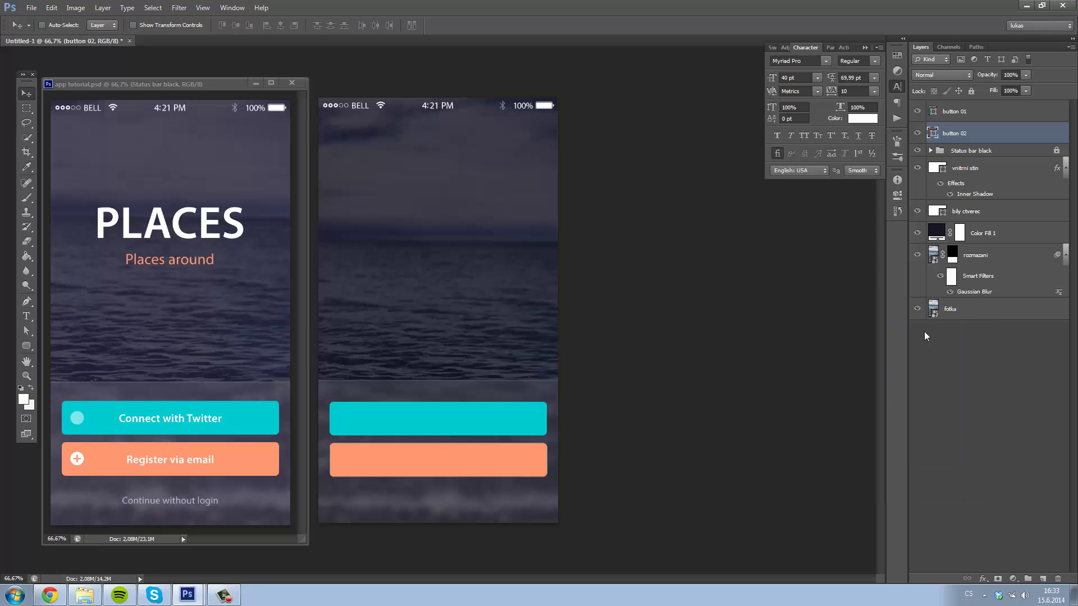
click(1005, 375)
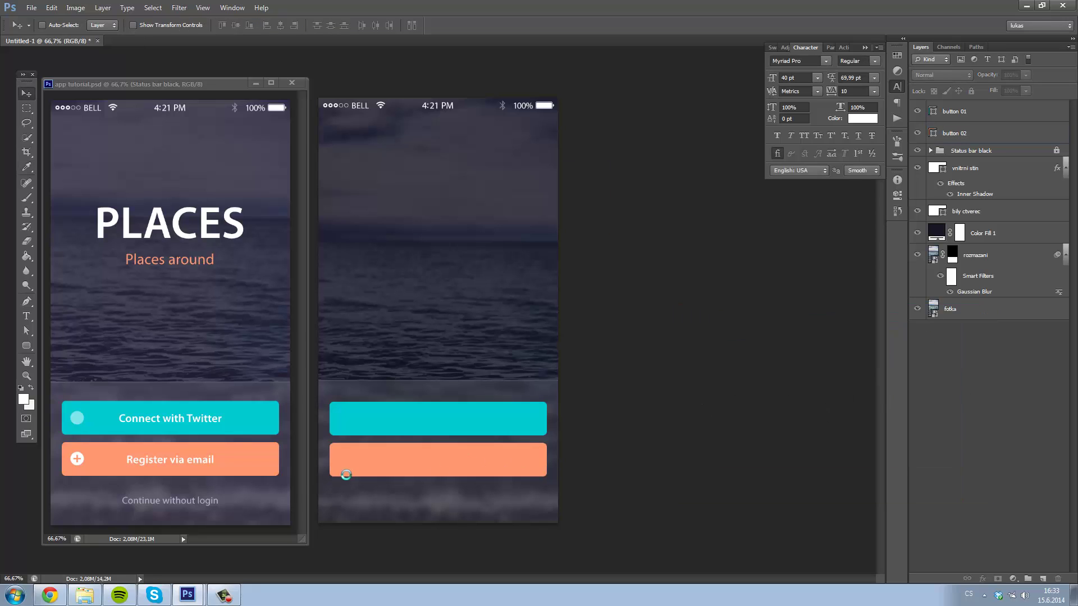
click(513, 219)
Draw a small white circle with the Ellipse Tool and move it onto the salmon button
drag(27, 345, 62, 352)
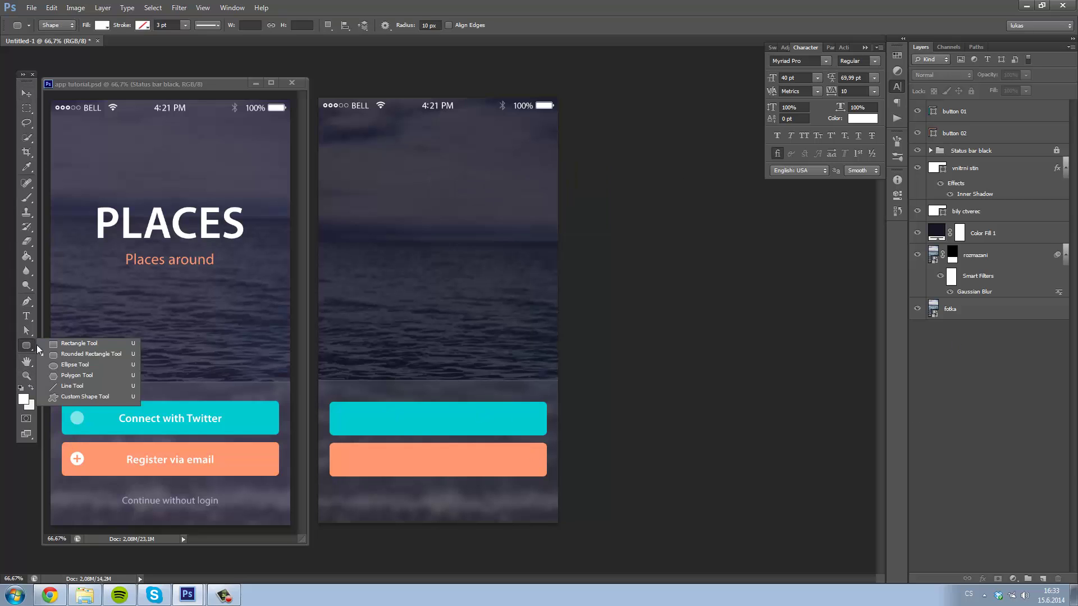
click(23, 349)
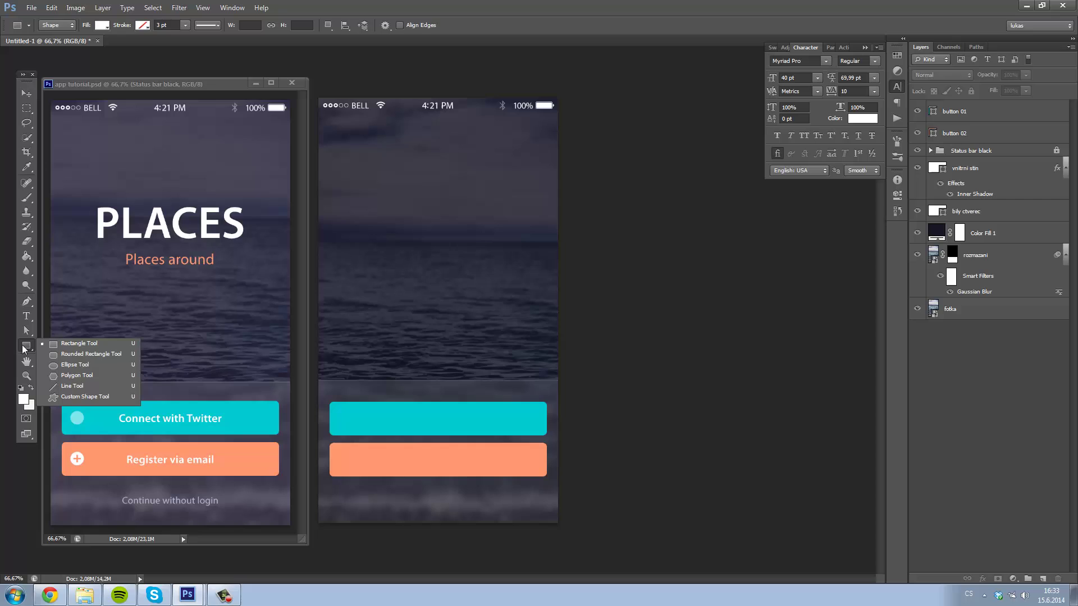
click(77, 364)
drag(363, 310, 380, 327)
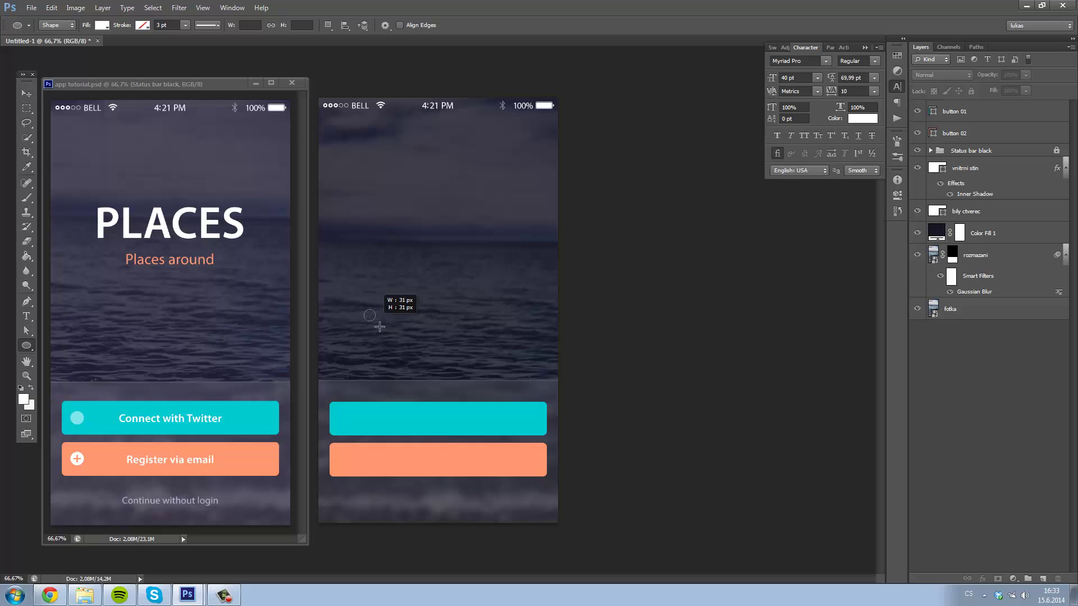
key(v)
drag(380, 328, 353, 468)
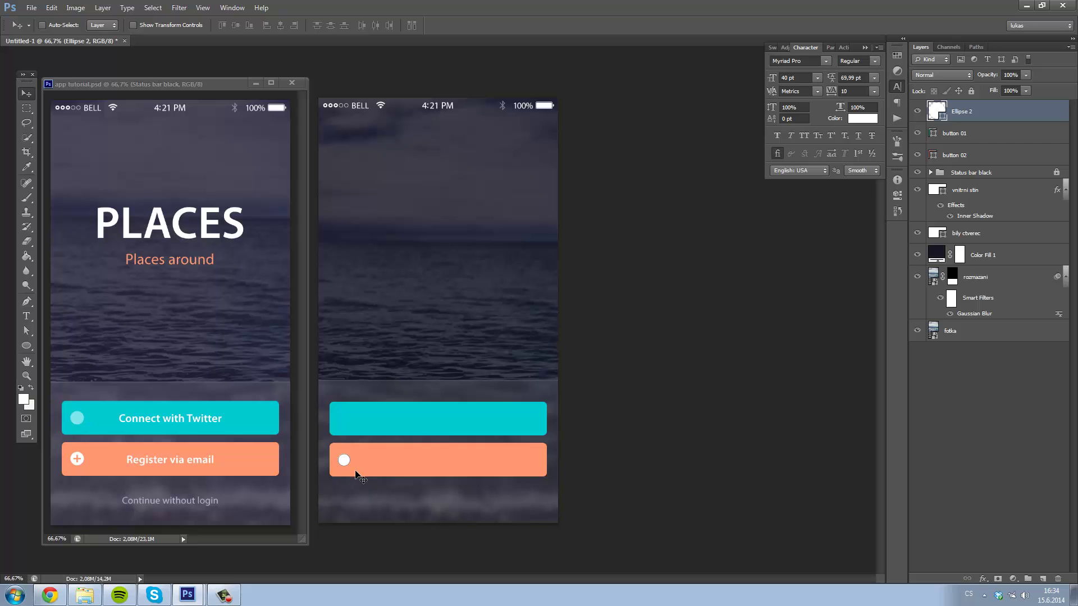
Reposition the white circle at the salmon button's left end, zooming in and nudging it
click(352, 466)
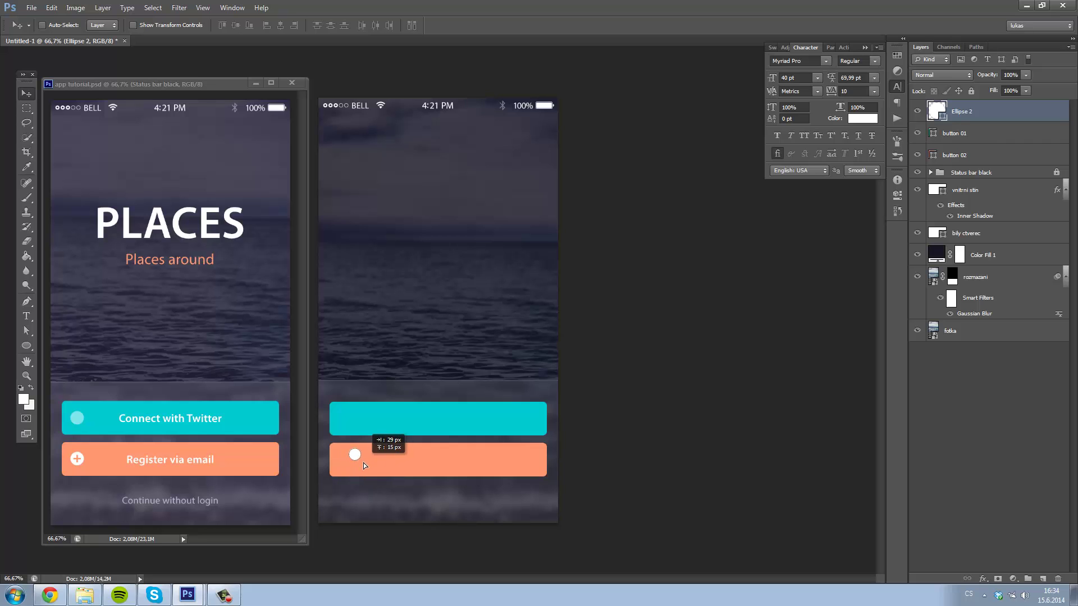
mouse_move(351, 465)
mouse_down()
mouse_move(487, 413)
mouse_move(471, 389)
mouse_move(485, 388)
mouse_up()
key(ctrl+plus)
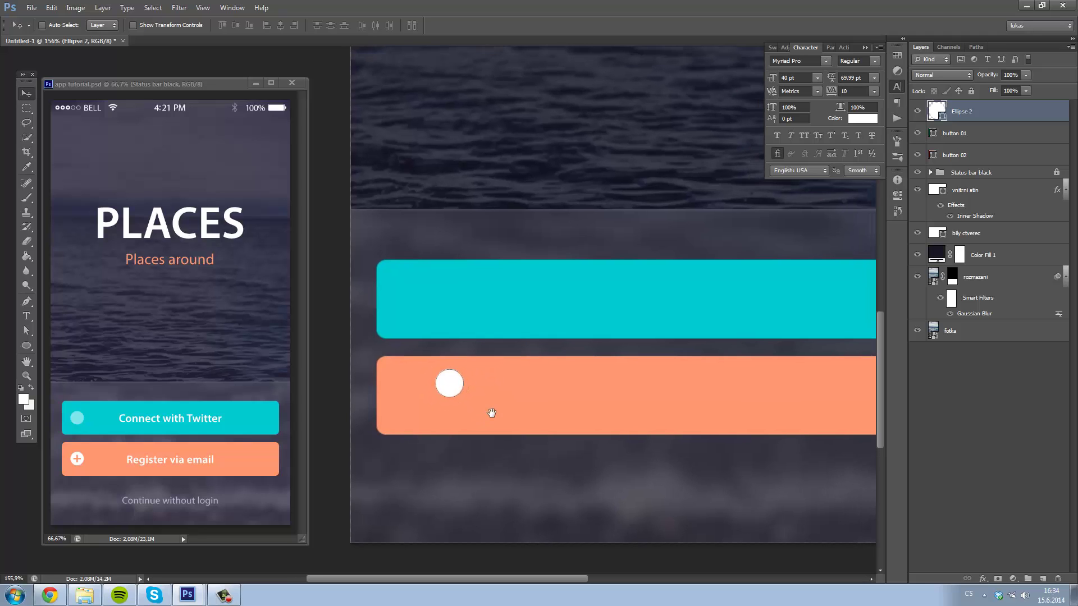
key(Right)
key(Right)
key(Right)
key(Up)
Try aligning the circle to the salmon button's outline, then undo it and deselect
drag(541, 409, 541, 418)
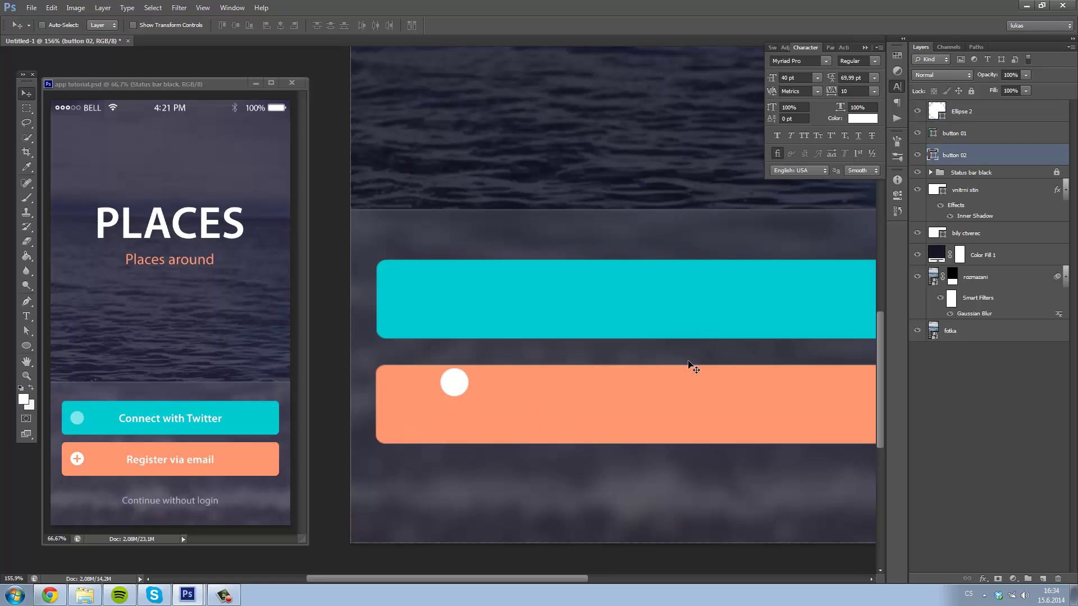
key(ctrl+z)
ctrl+click(937, 159)
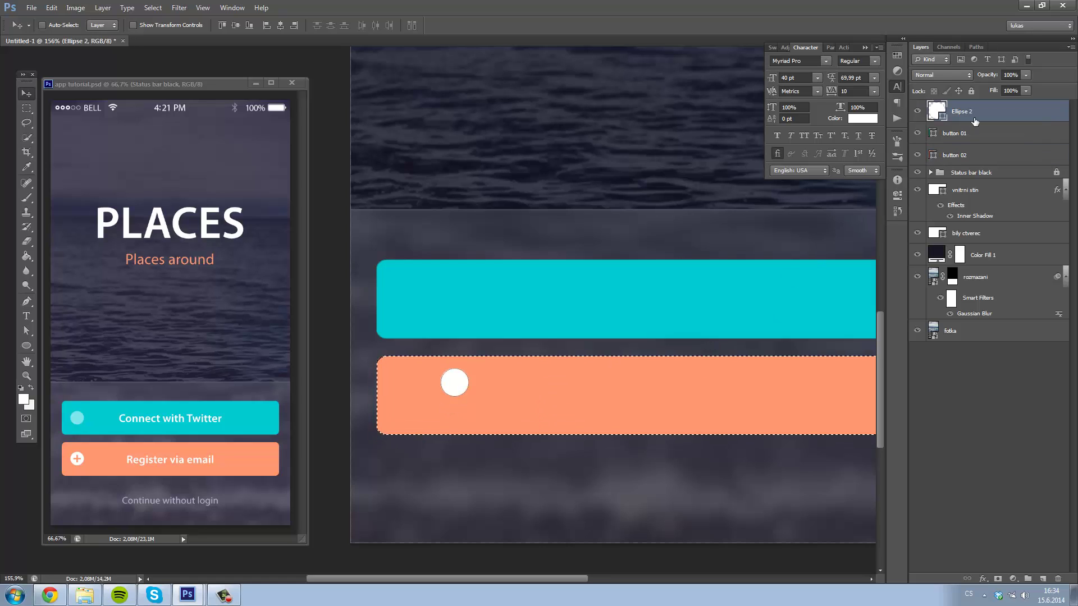
click(235, 25)
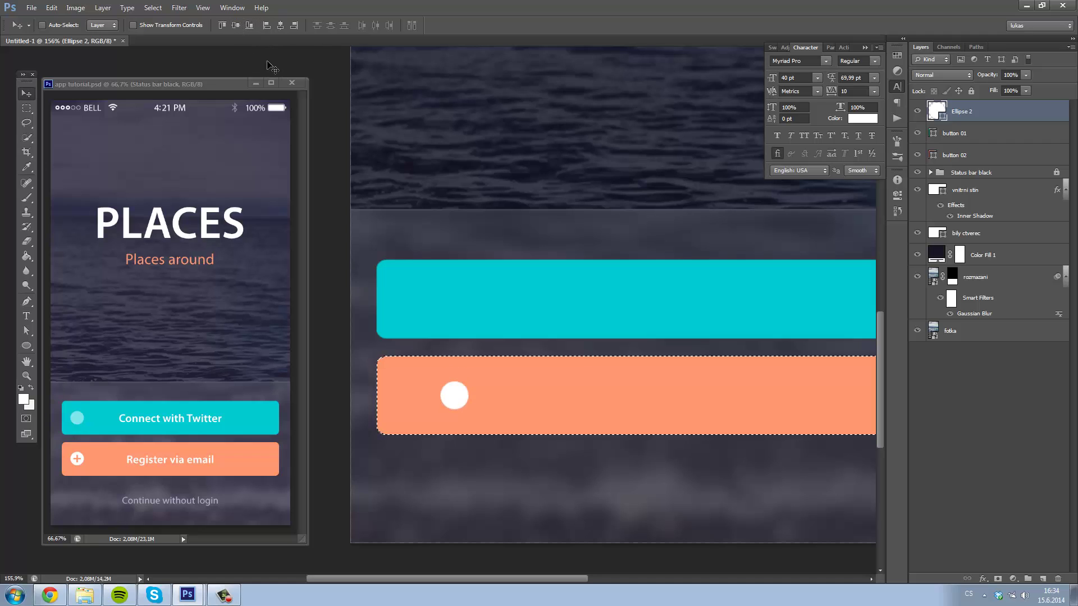
key(ctrl+z)
key(ctrl+d)
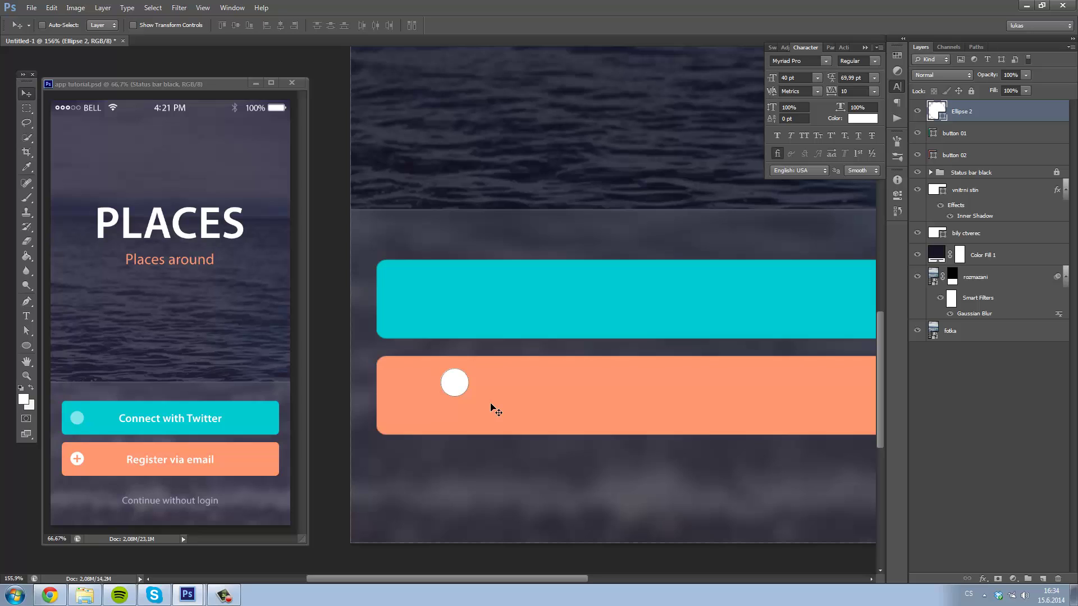
key(m)
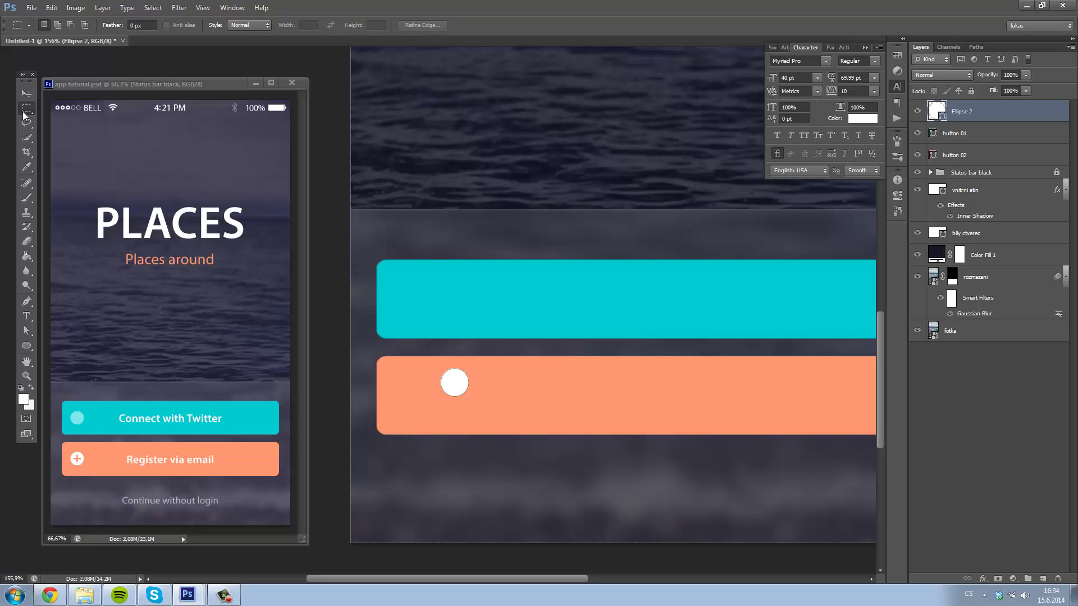
Vertically centre the circle using a rectangular marquee spanning the salmon button's height, then deselect
click(26, 112)
click(83, 110)
drag(486, 356, 524, 439)
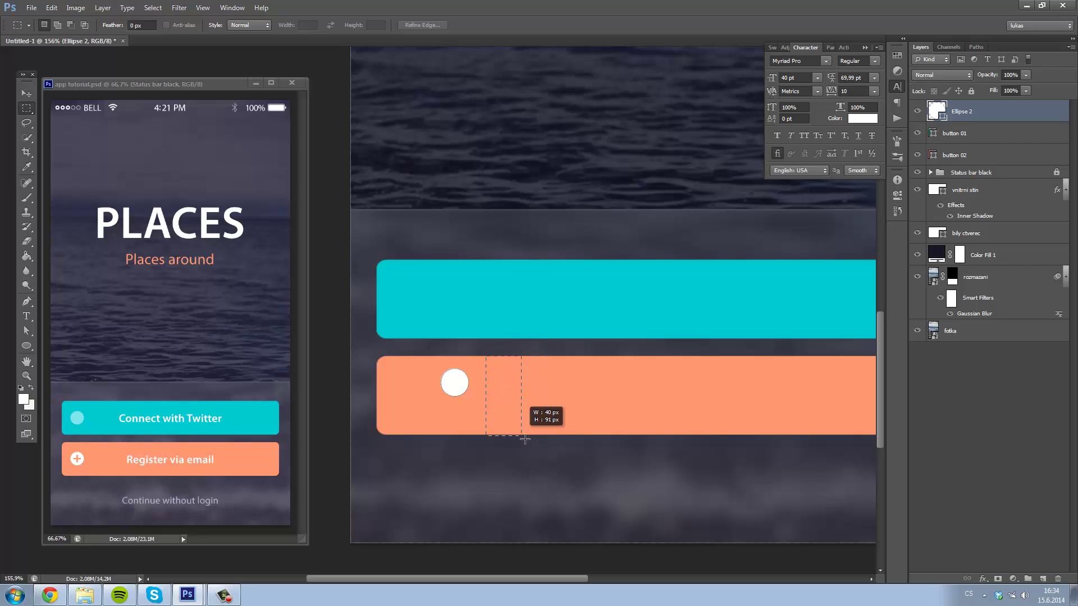
drag(524, 439, 524, 438)
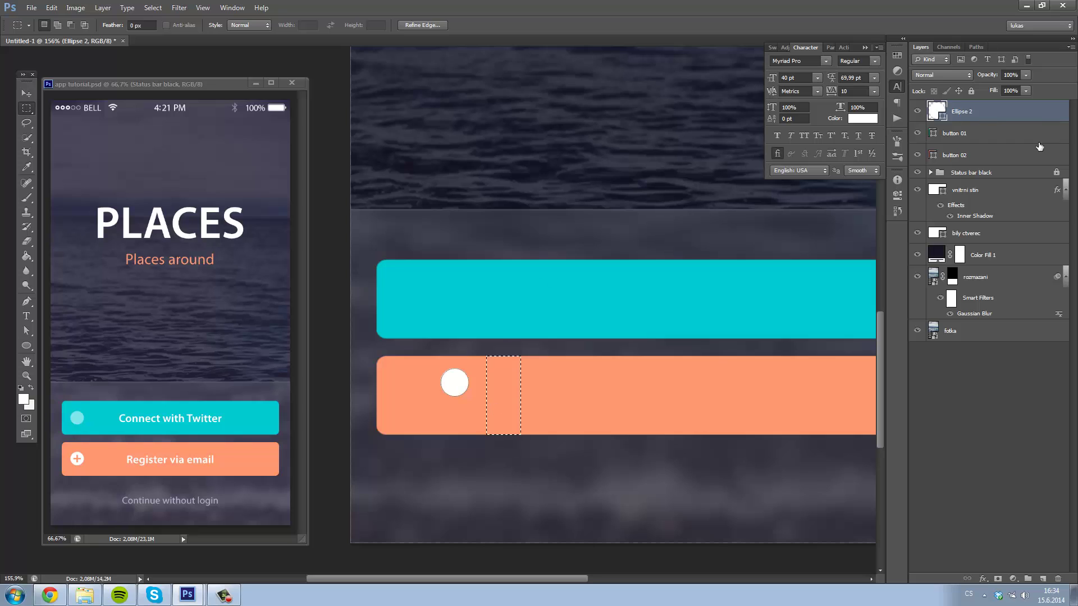
key(v)
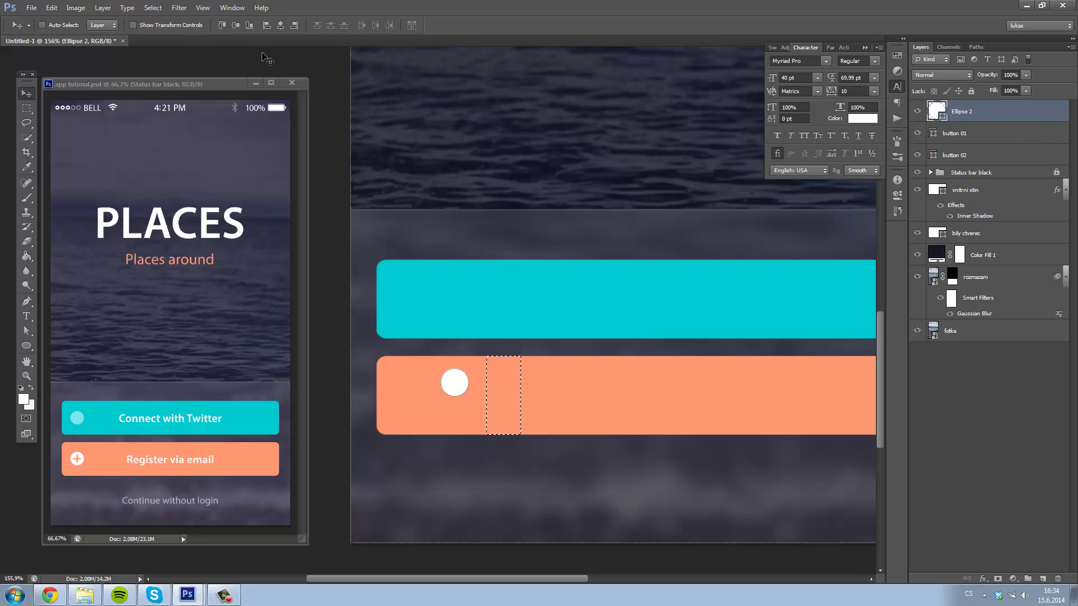
click(237, 29)
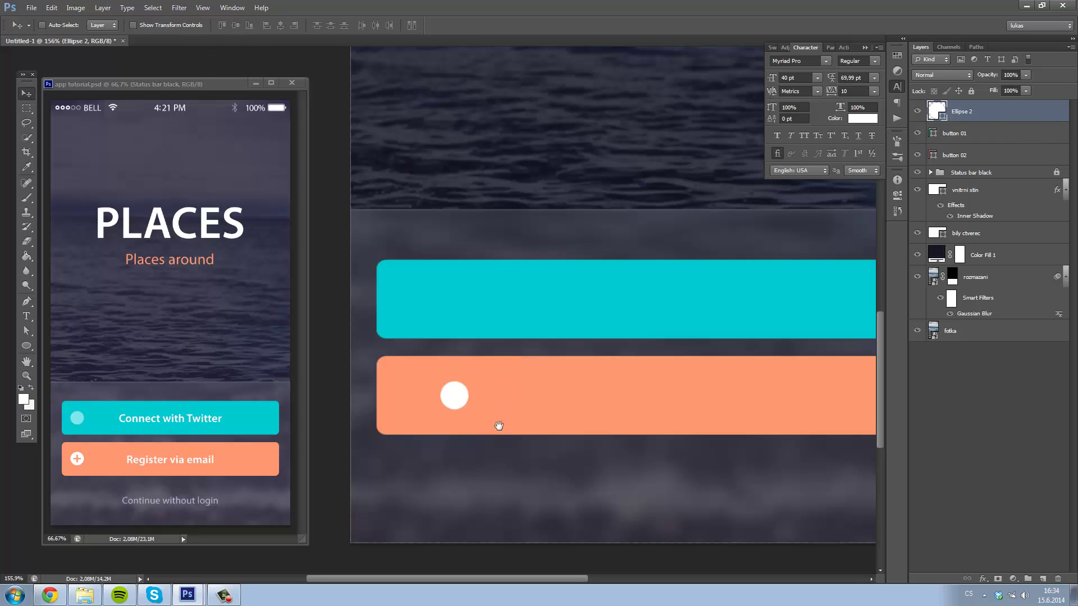
key(ctrl+d)
Zoom back out and shift the circle further left, close to the button's left edge
key(ctrl+0)
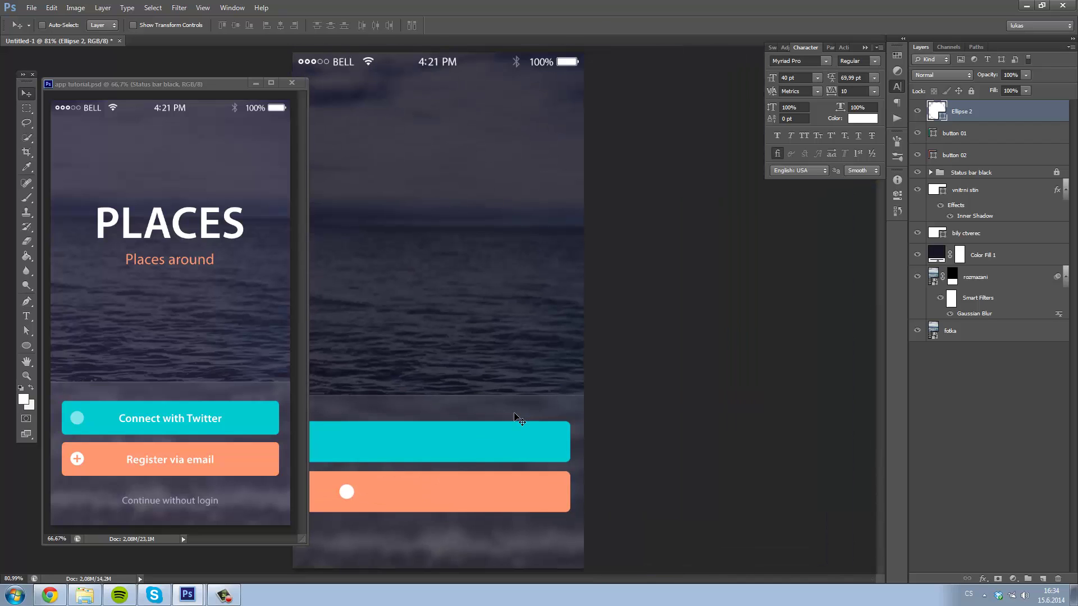
key(ctrl+minus)
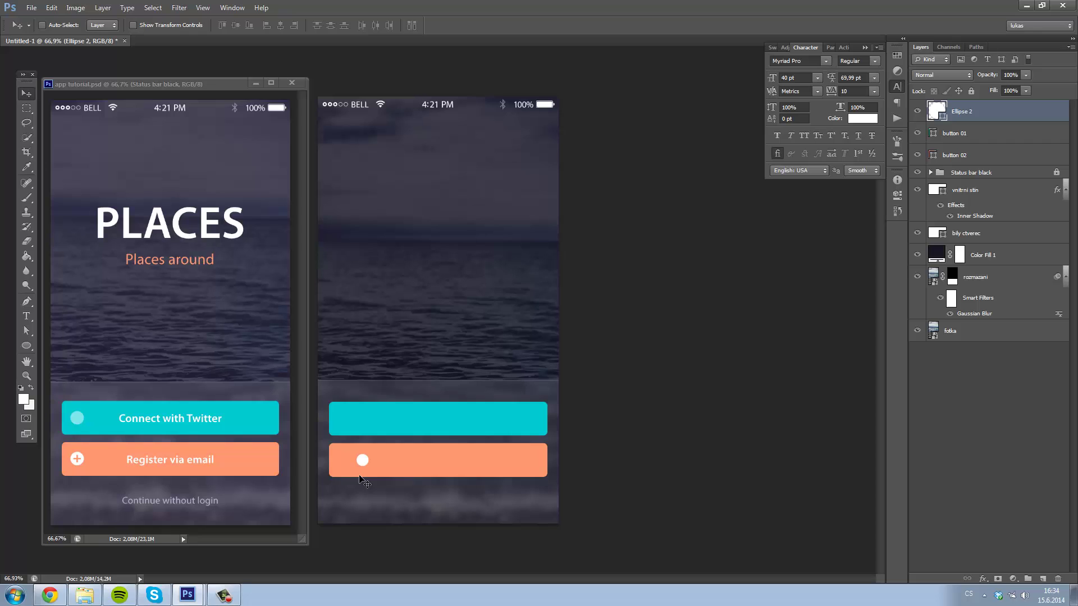
drag(380, 462, 354, 459)
key(shift+Right)
key(shift+Right)
scroll(354, 487, up, 3)
scroll(346, 491, up, 3)
Draw a thin vertical rectangle and position it inside the white circle
drag(424, 477, 597, 392)
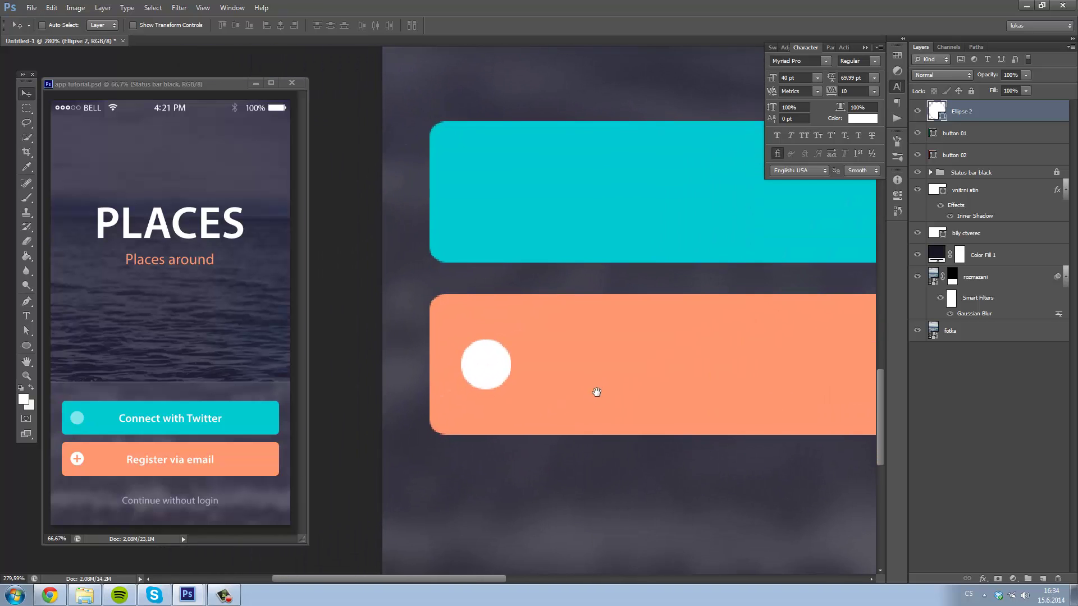
click(26, 346)
click(67, 345)
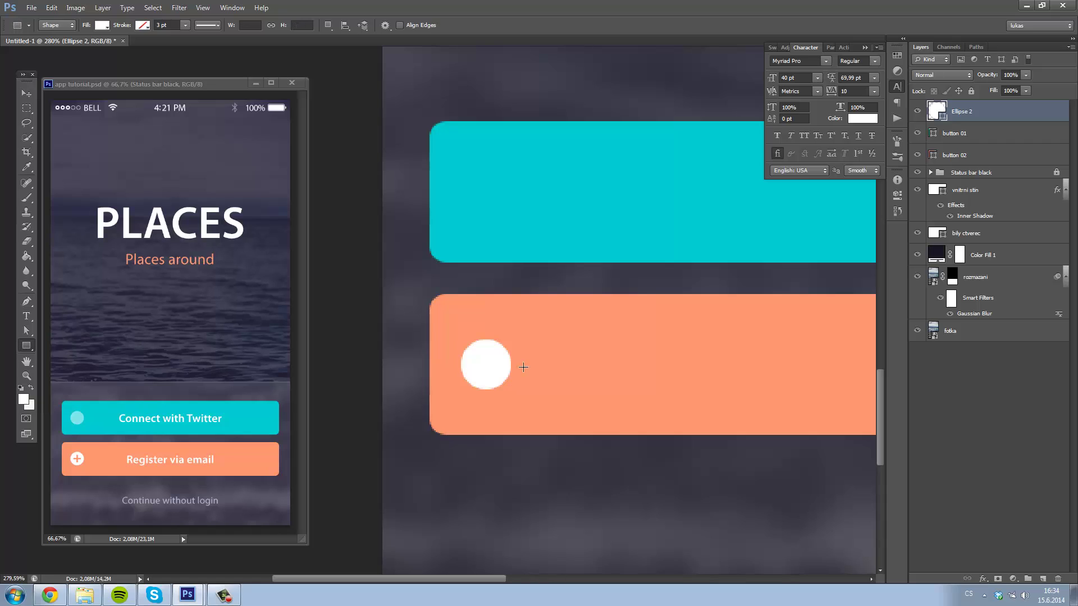
mouse_move(536, 357)
mouse_down()
mouse_move(541, 388)
mouse_move(539, 373)
mouse_up()
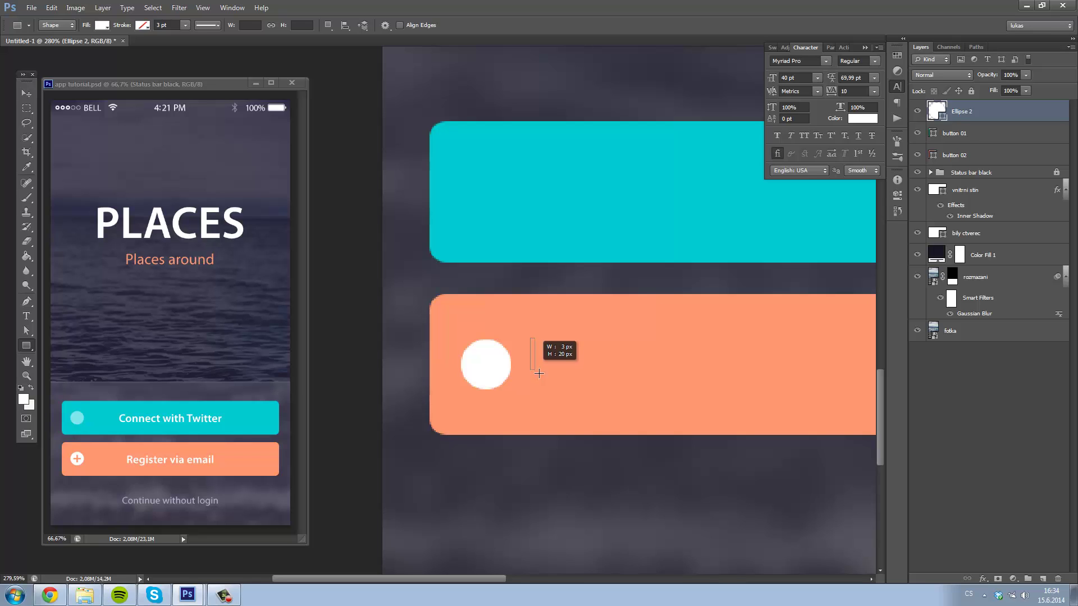
key(v)
drag(539, 373, 493, 371)
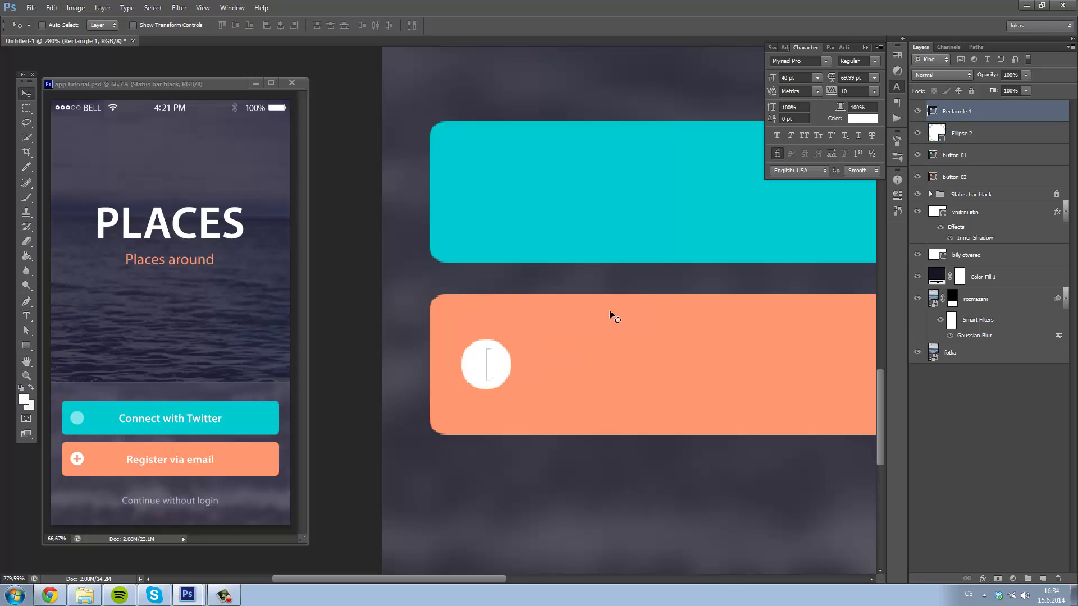
Fill the thin bar with the button's salmon colour and centre it in the circle
double_click(938, 112)
click(597, 308)
click(955, 329)
drag(510, 397, 514, 391)
key(Left)
key(Left)
key(Right)
scroll(504, 383, up, 3)
scroll(486, 387, up, 3)
Narrow the bar with Free Transform and duplicate the 'Rectangle 1' layer
key(ctrl+t)
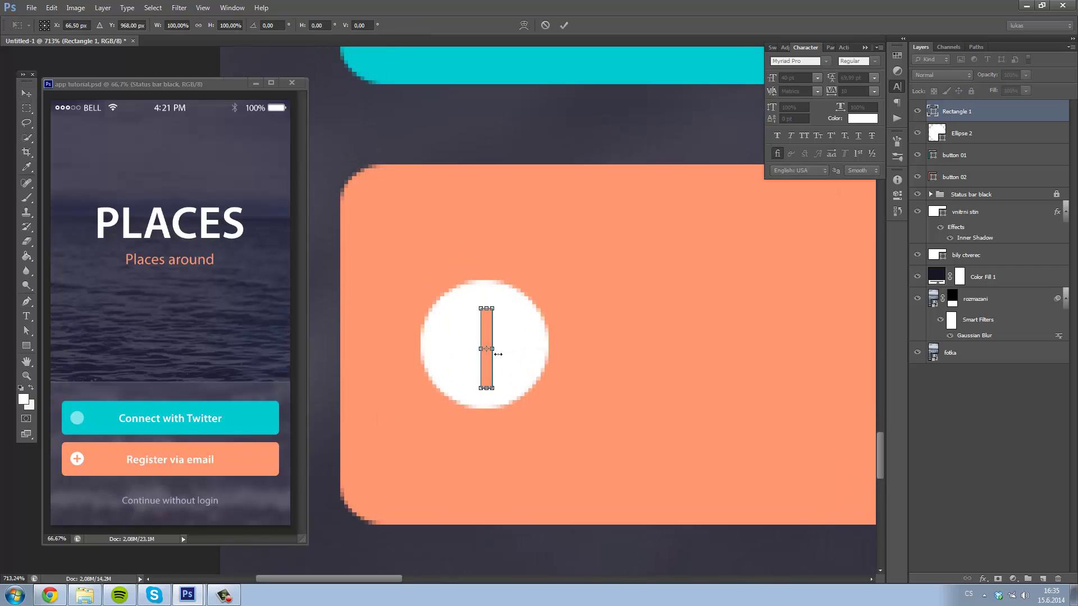
drag(497, 354, 488, 352)
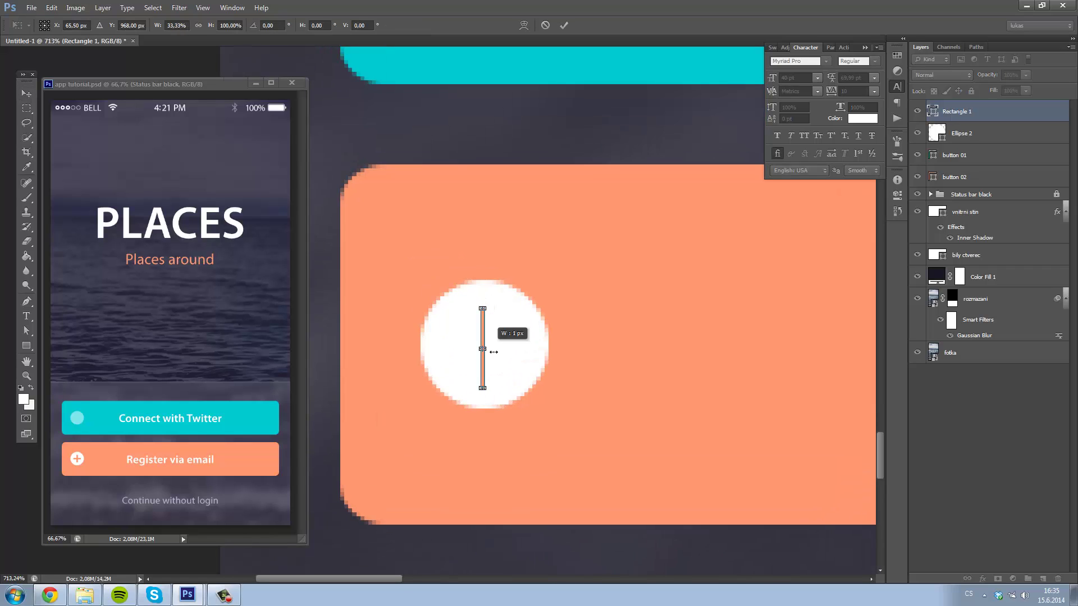
key(Return)
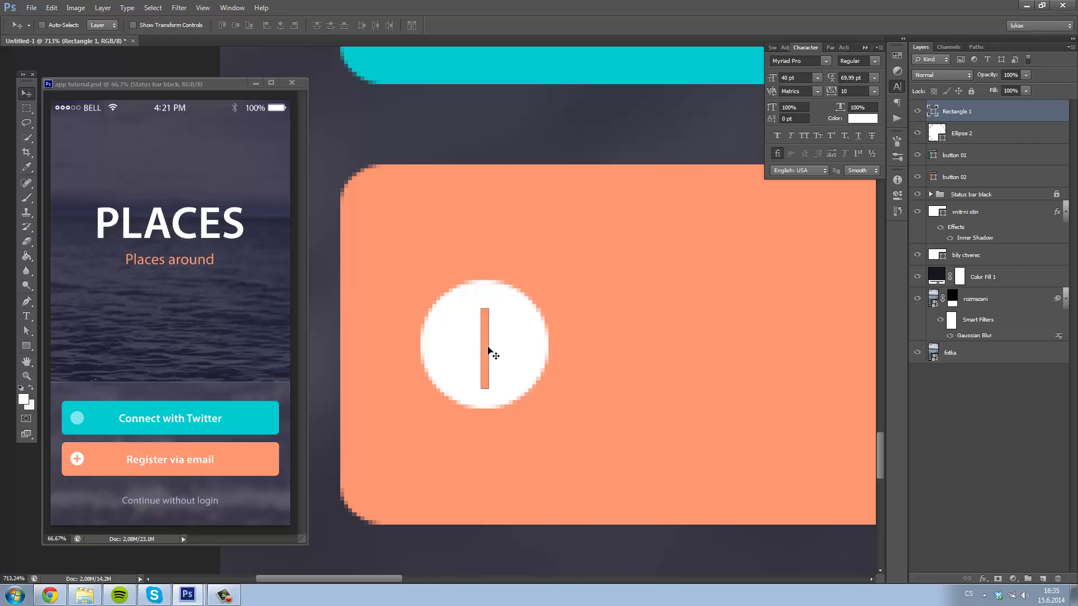
key(ctrl+j)
Rotate the duplicated bar 90° so it crosses the original, forming a salmon plus sign
key(ctrl+t)
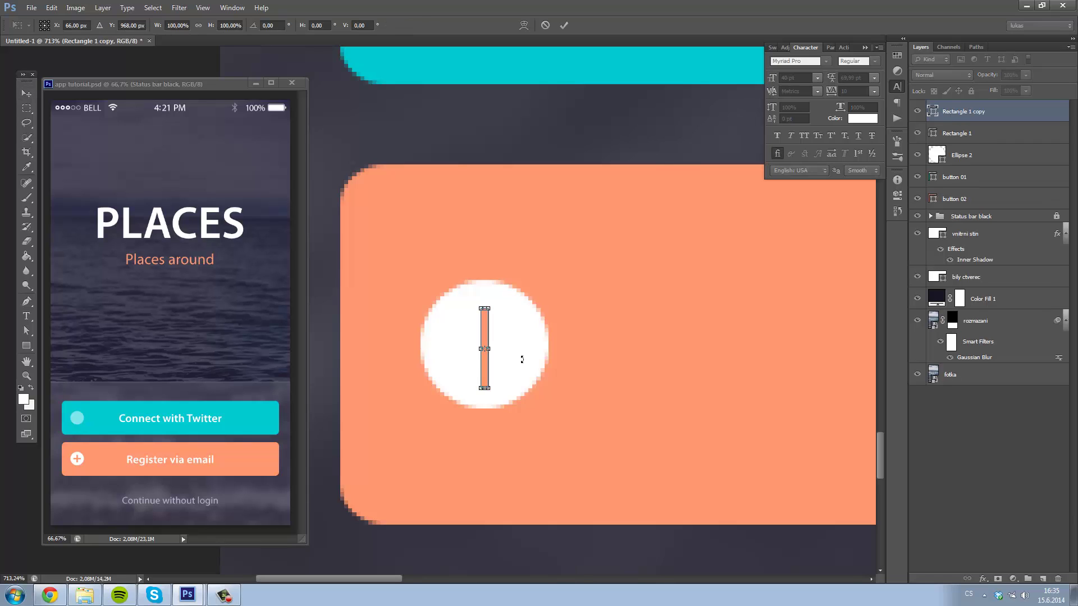
drag(540, 362, 476, 451)
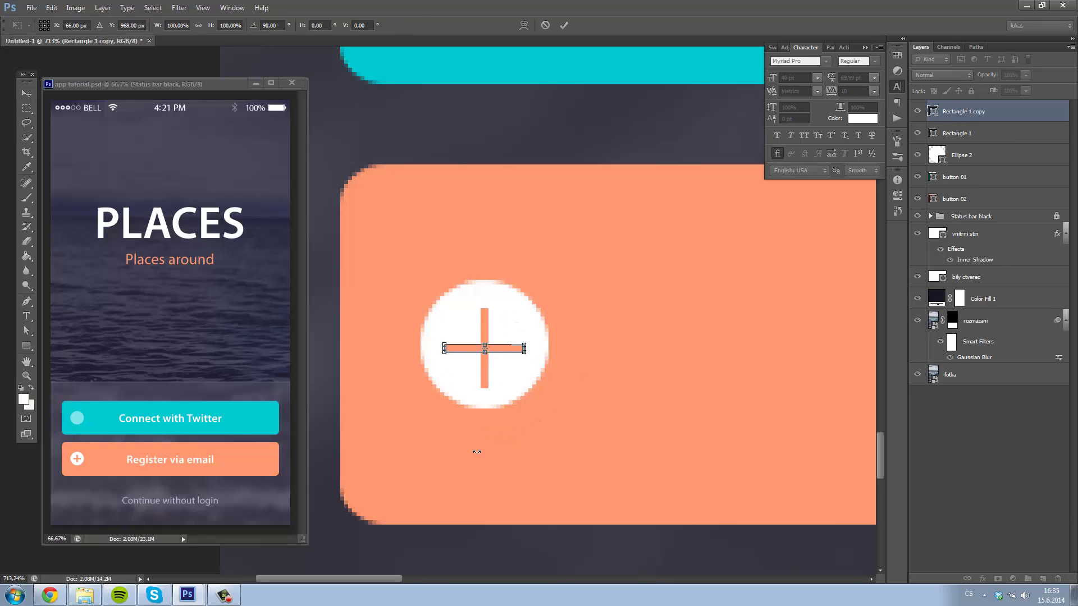
key(Return)
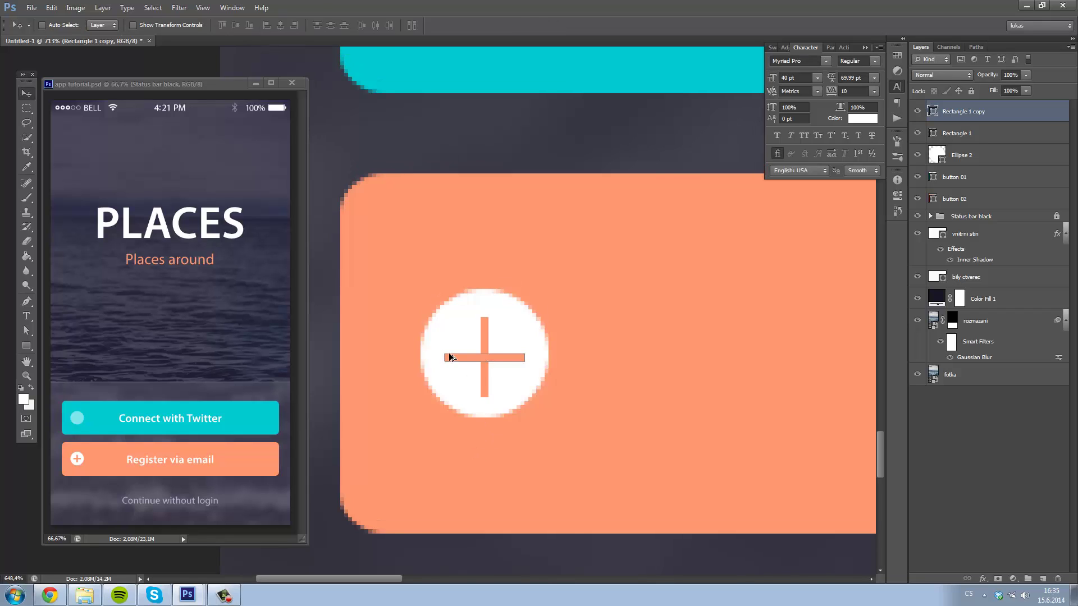
scroll(452, 356, down, 2)
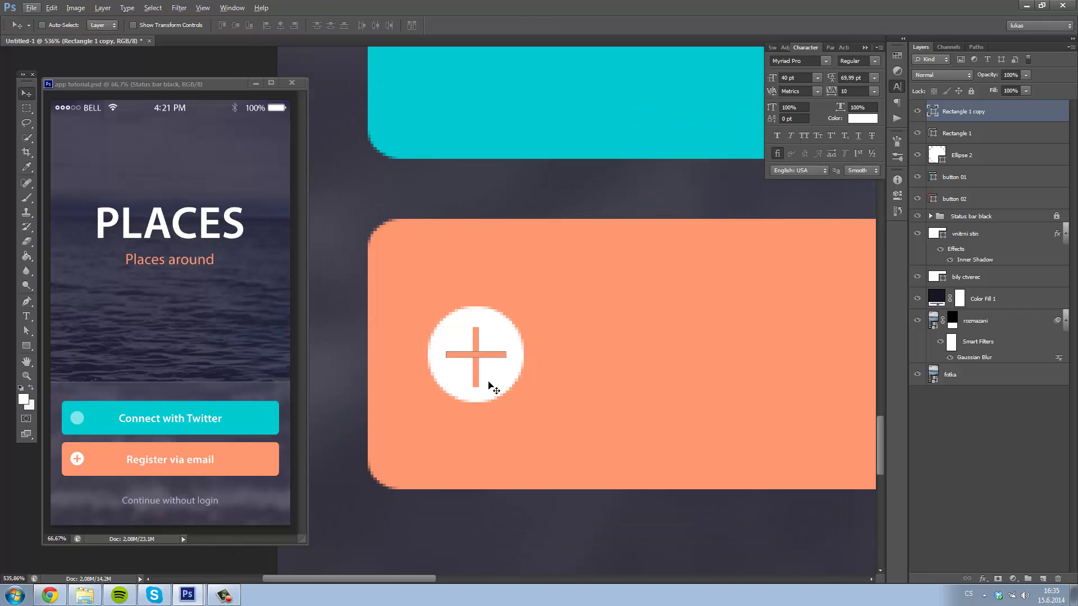
ctrl+click(477, 379)
scroll(477, 411, down, 1)
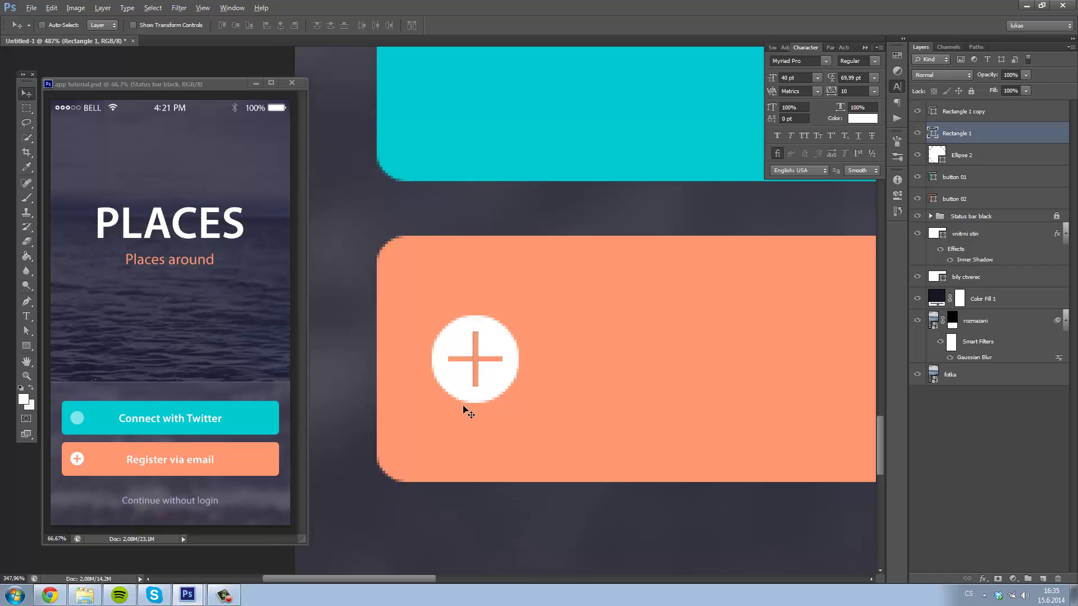
scroll(467, 402, down, 4)
Duplicate the horizontal plus bar and move the copy up onto the cyan button
click(945, 488)
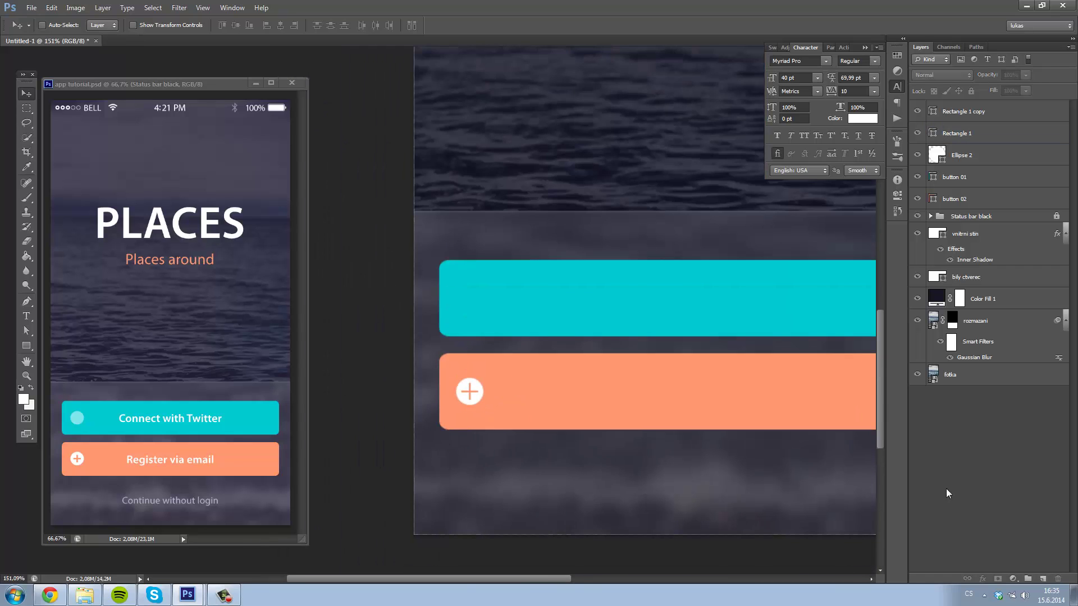
scroll(420, 463, down, 1)
scroll(459, 433, up, 2)
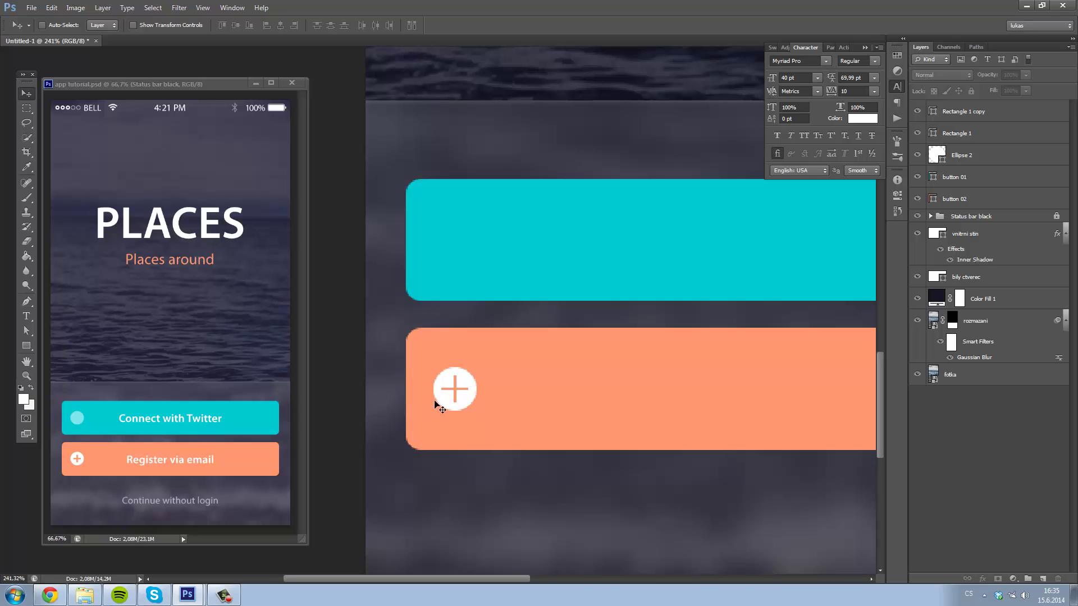
drag(482, 370, 464, 415)
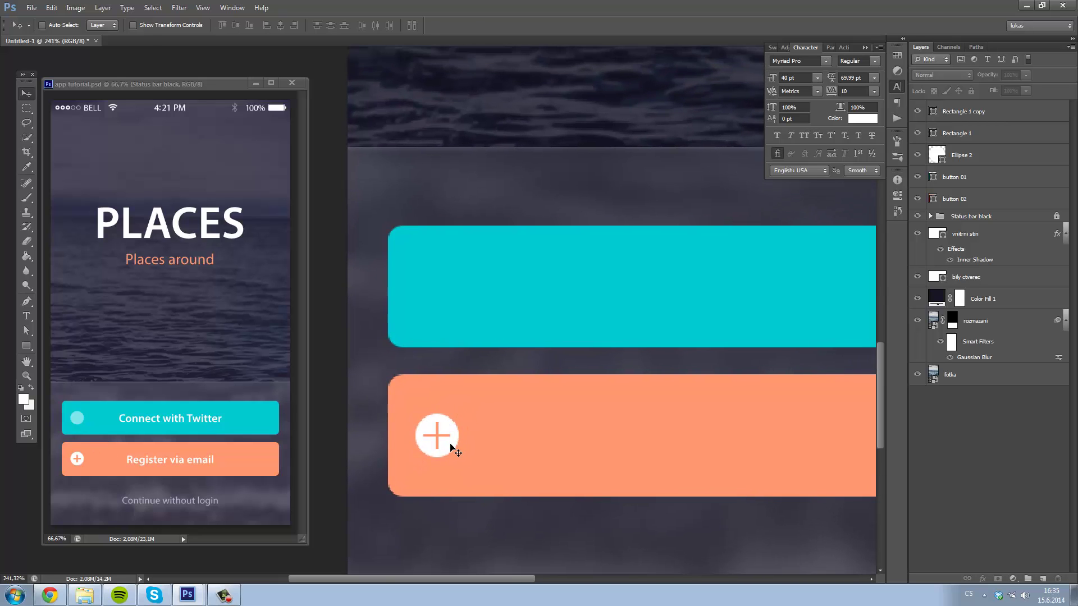
ctrl+click(449, 443)
key(ctrl+j)
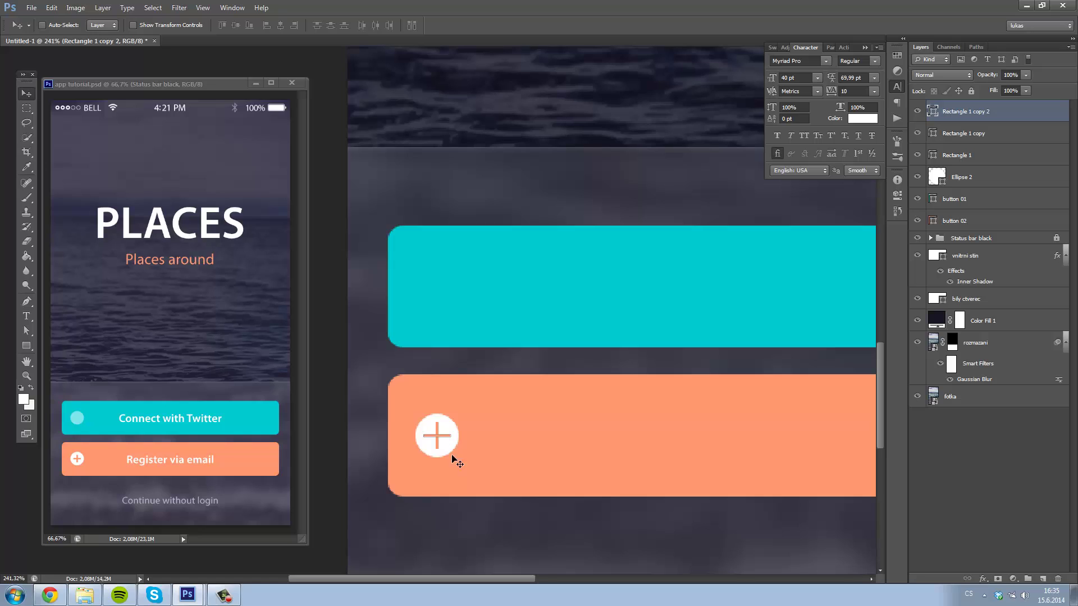
drag(449, 444, 450, 311)
Delete the extra bar copy, then place a 50%-opacity copy of 'Ellipse 2' on the cyan button's left end
key(Delete)
click(980, 133)
click(960, 156)
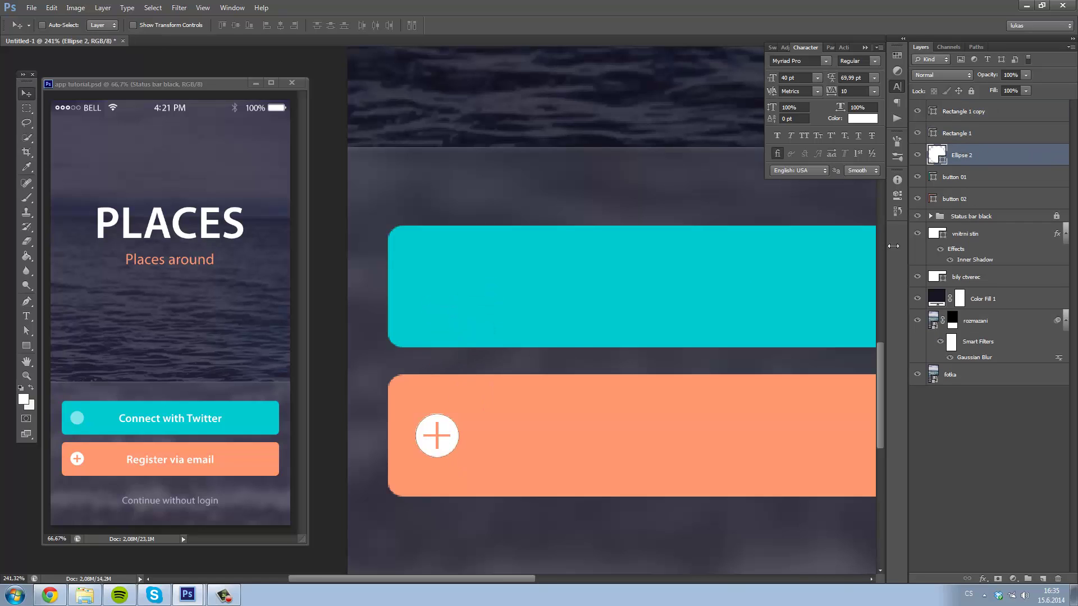
key(ctrl+j)
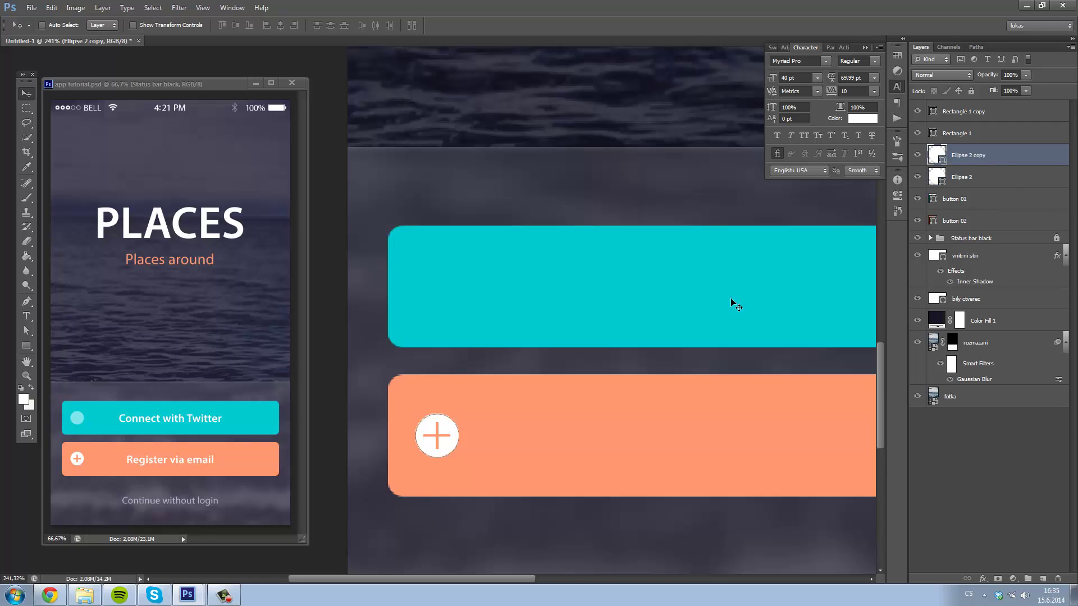
drag(444, 451, 443, 302)
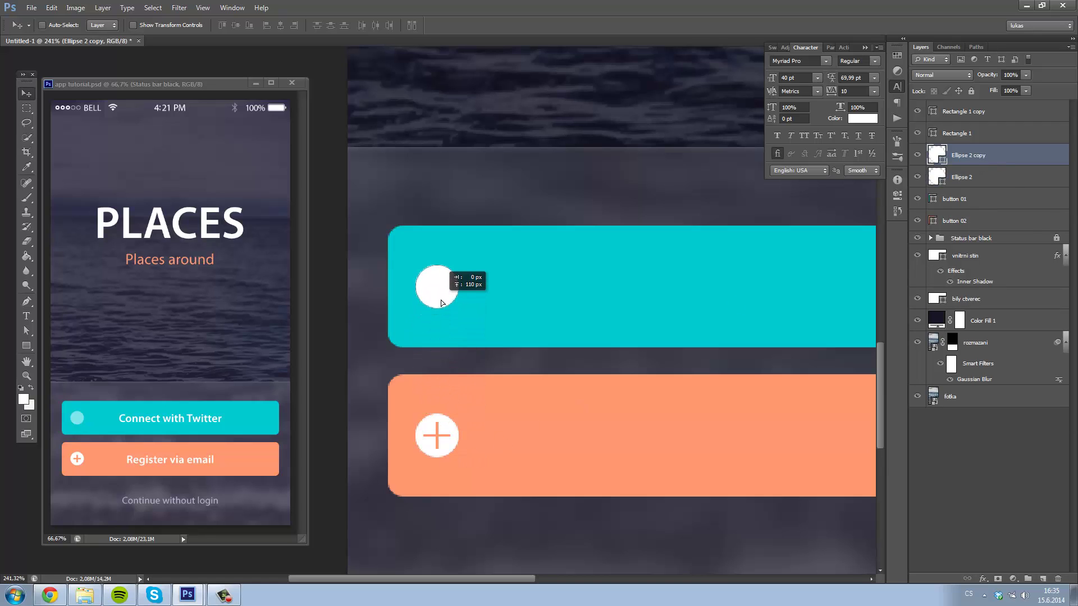
drag(436, 341, 438, 349)
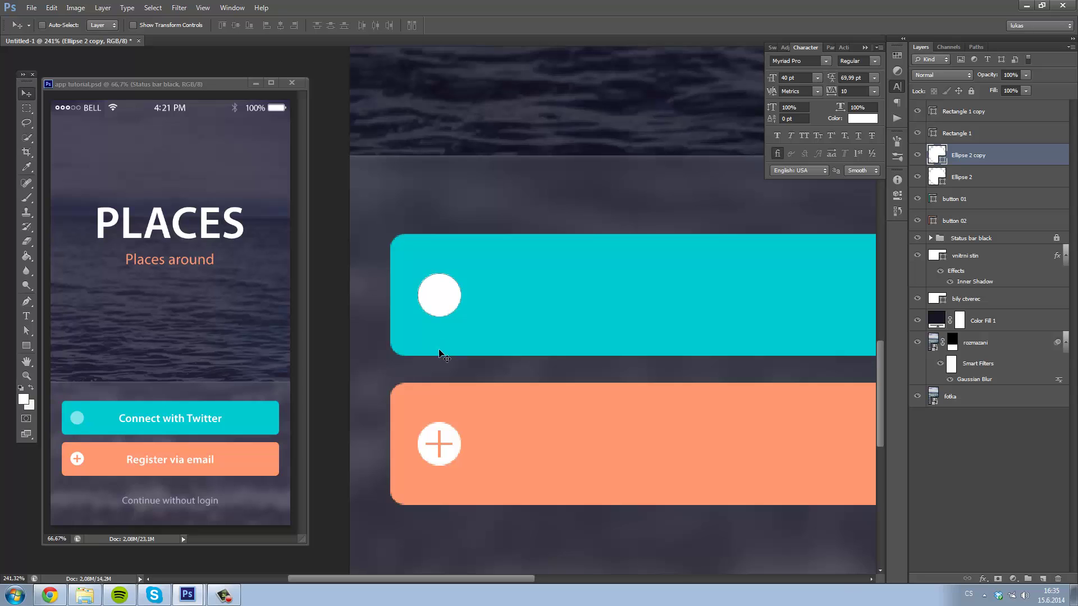
double_click(942, 158)
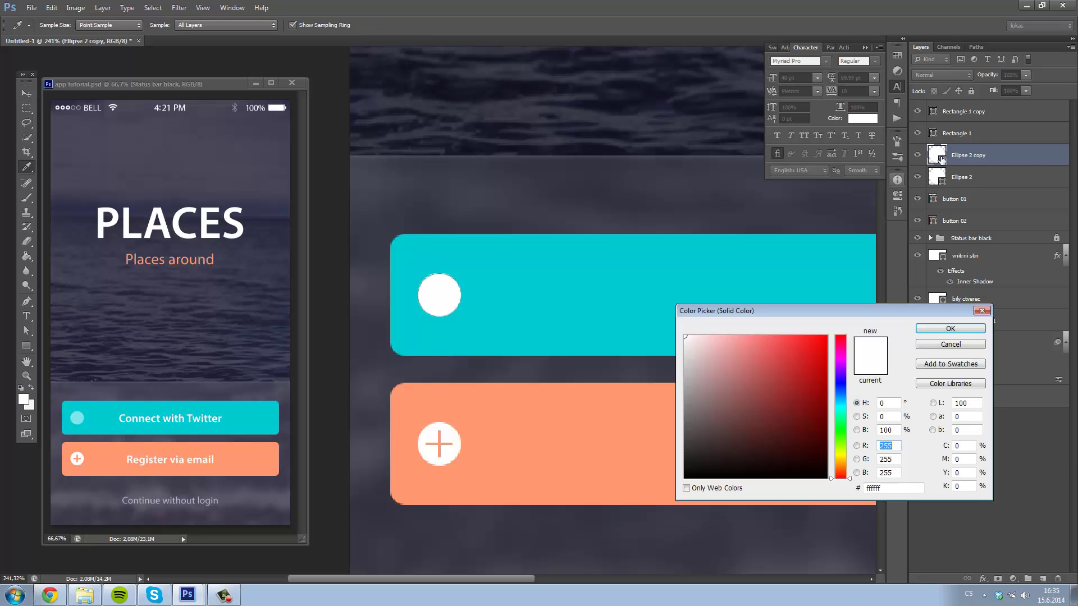
key(Escape)
key(5)
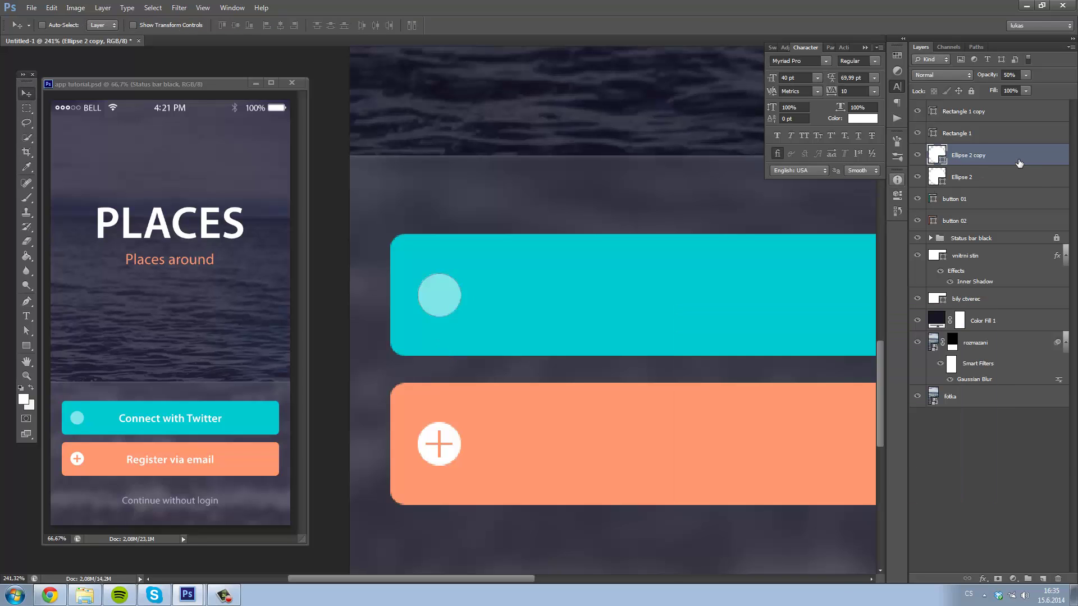
click(971, 528)
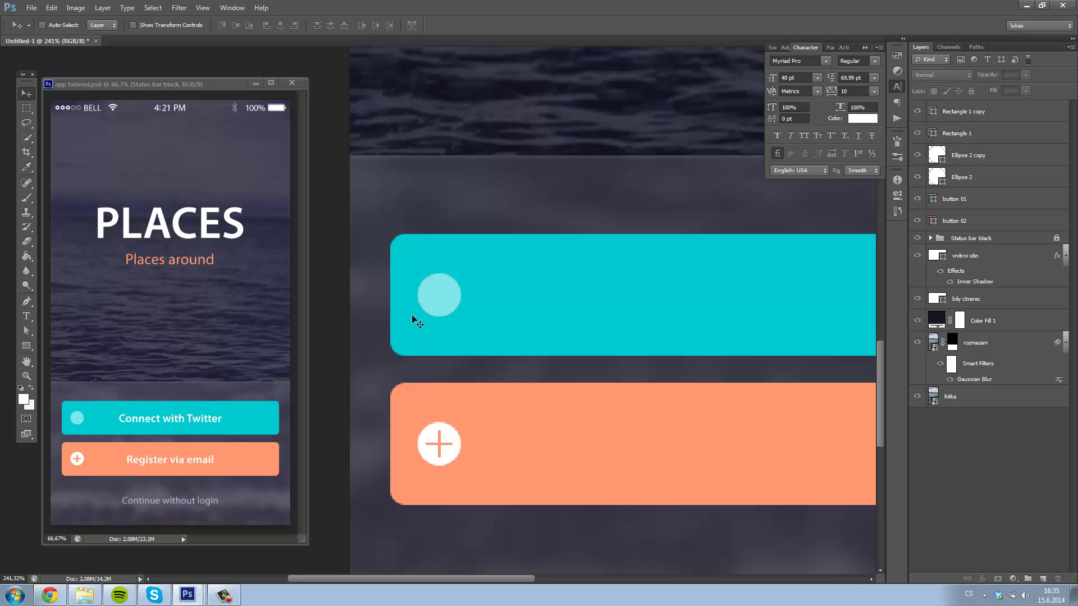
Type a white 'Connect' text layer on the cyan button
scroll(433, 351, down, 1)
scroll(429, 347, down, 1)
scroll(432, 349, down, 1)
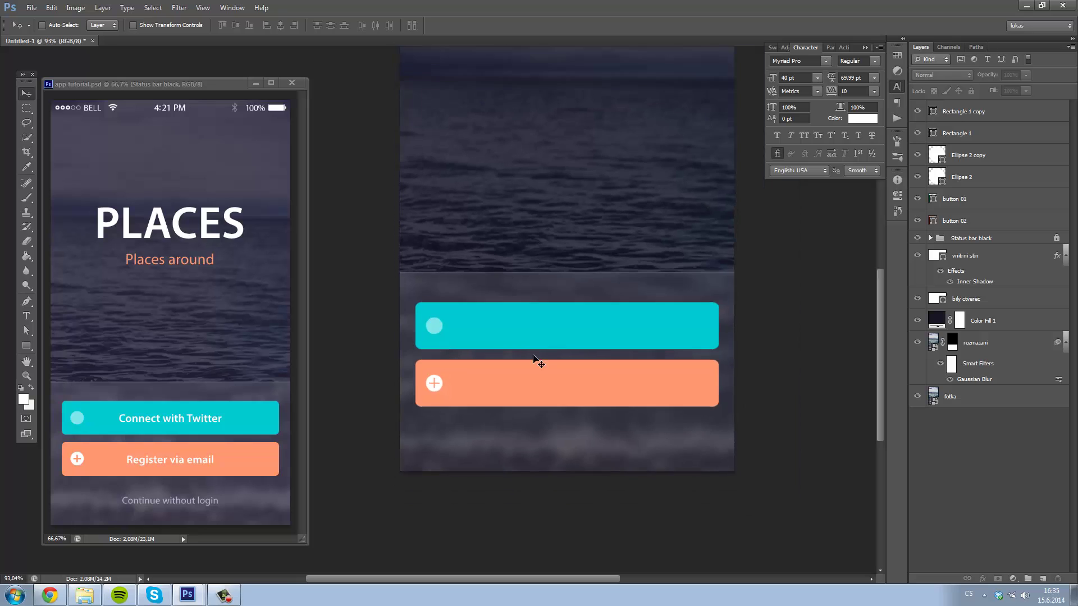
scroll(536, 359, down, 1)
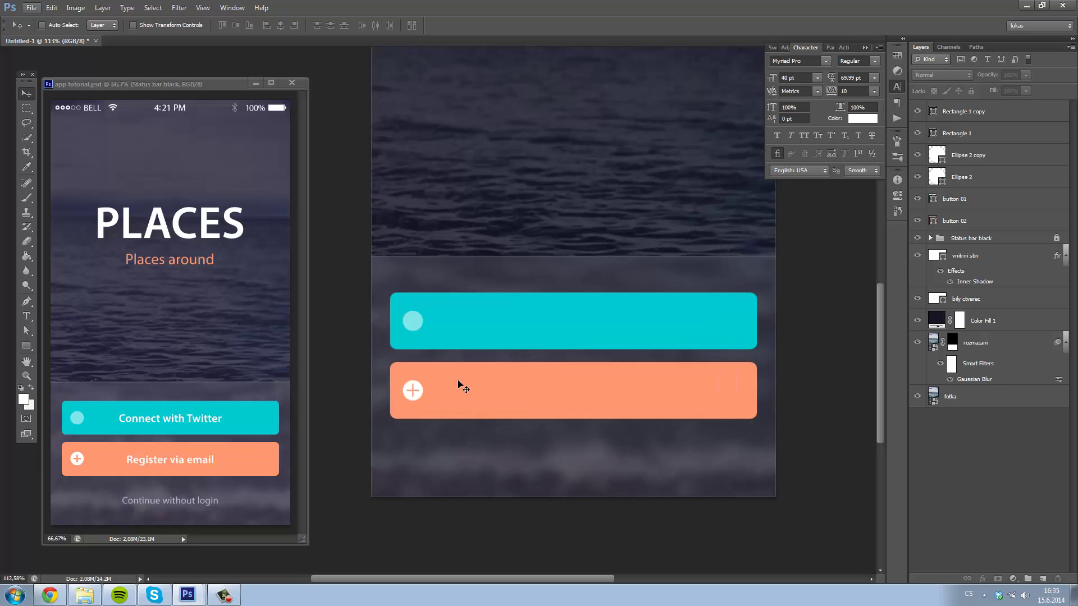
scroll(443, 385, down, 1)
scroll(443, 381, down, 1)
scroll(452, 368, down, 1)
scroll(373, 412, up, 2)
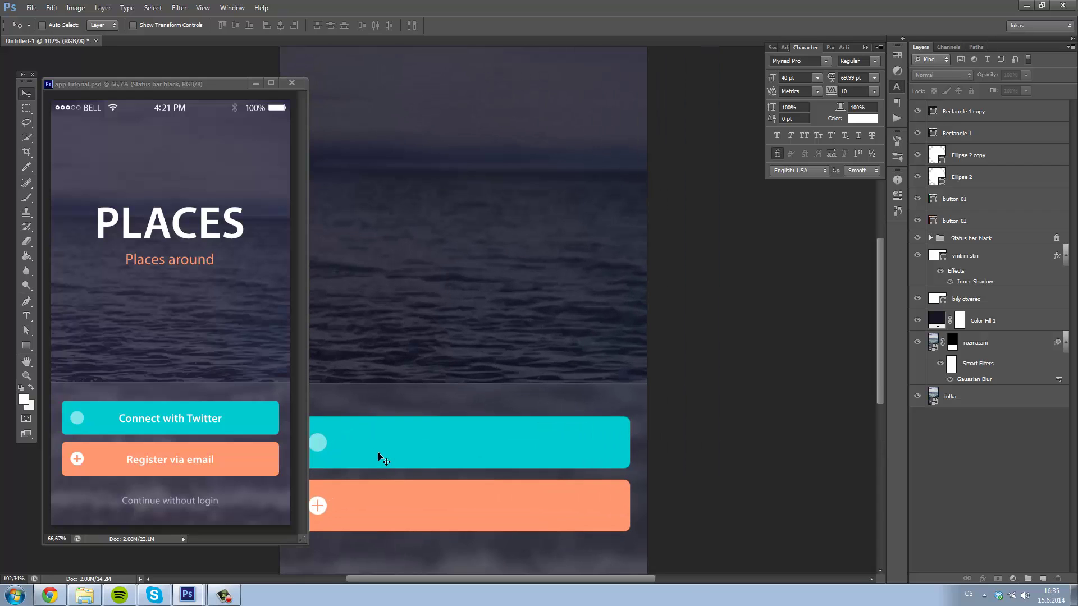
scroll(390, 457, up, 1)
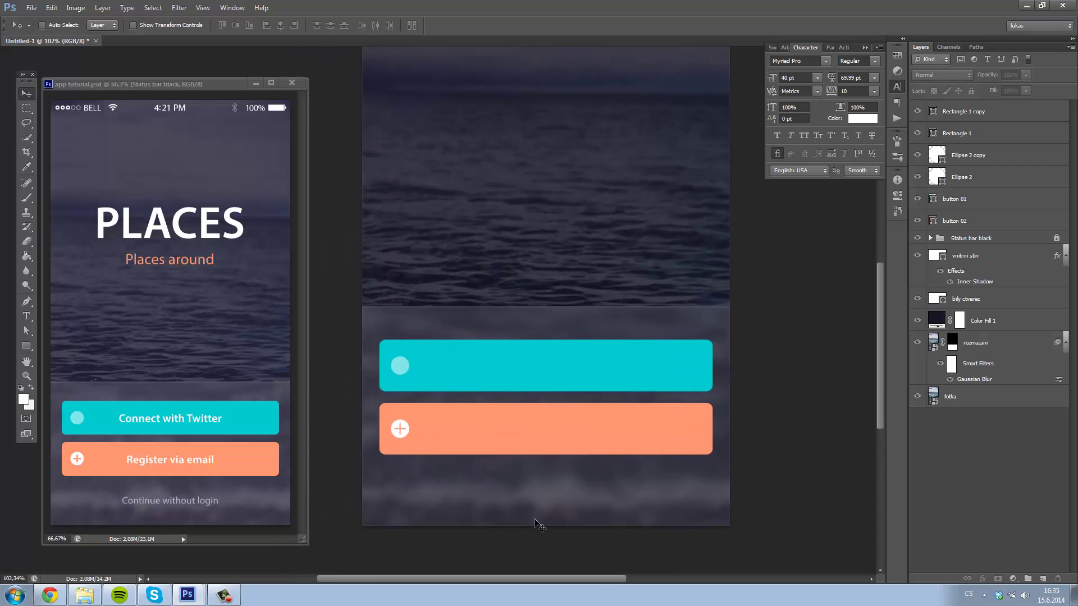
key(t)
click(479, 379)
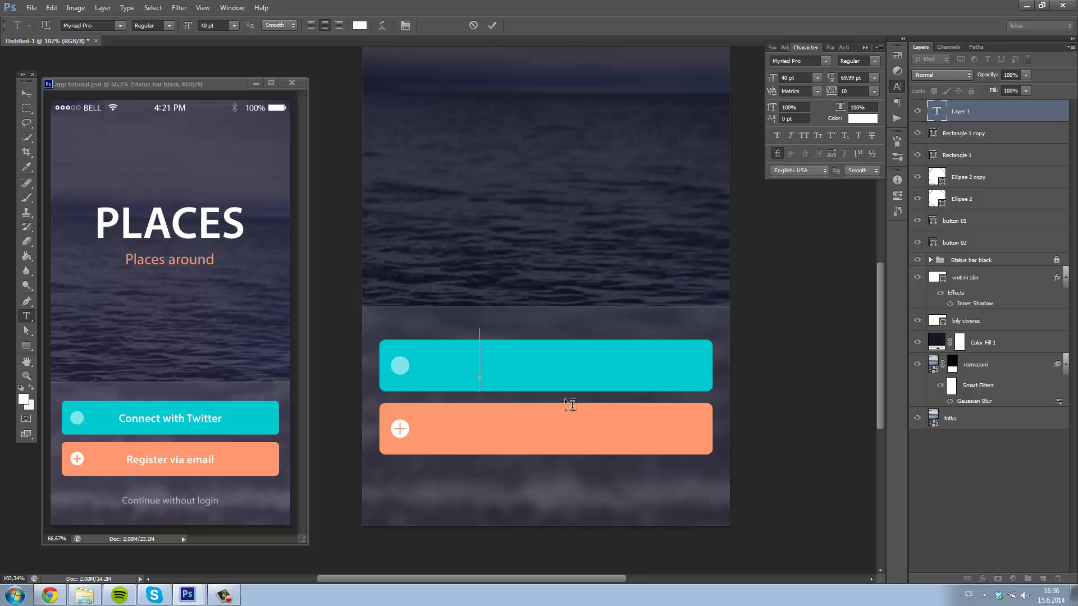
text(Connect)
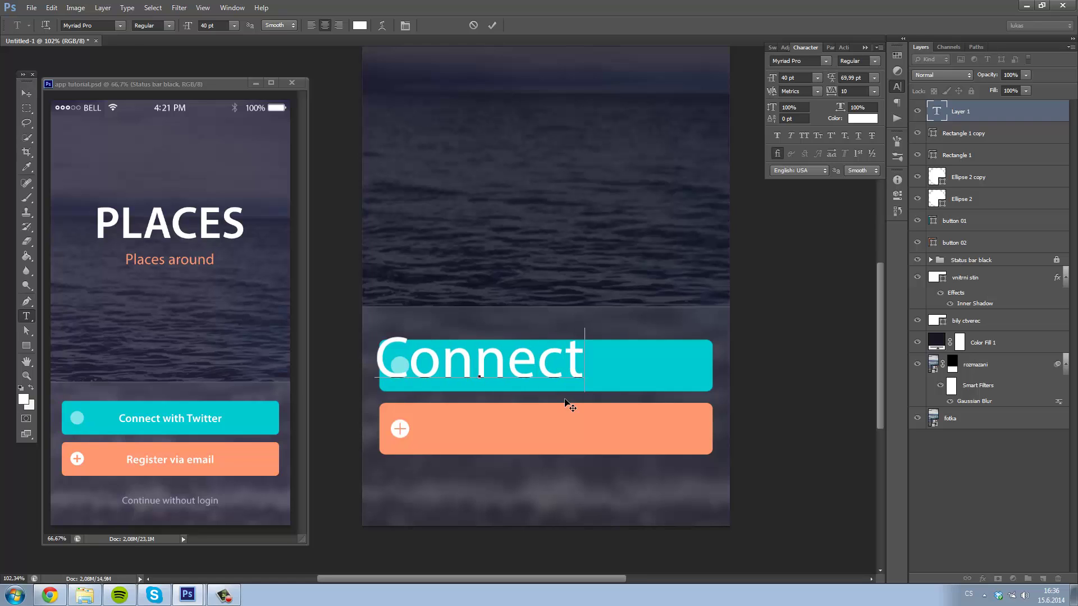
key(ctrl+Return)
key(v)
drag(549, 371, 591, 372)
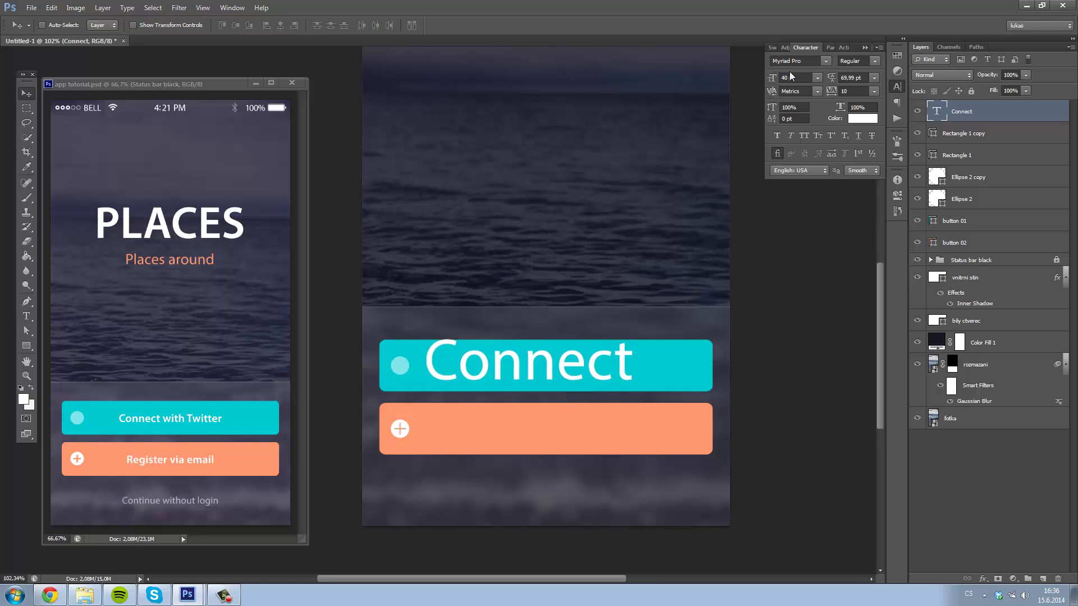
Try font sizes 20 and 16, settling on 14 pt for the Connect text
click(808, 81)
text(20)
key(Return)
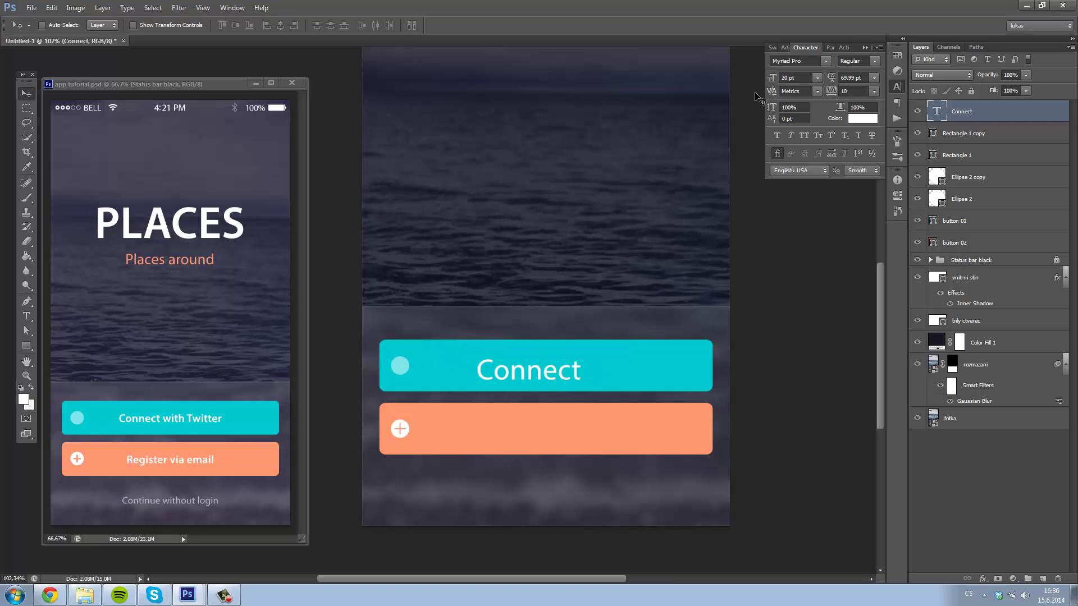
key(Return)
text(16)
key(Return)
mouse_move(529, 376)
mouse_down()
mouse_move(486, 364)
mouse_move(503, 368)
mouse_up()
scroll(455, 415, down, 2)
scroll(396, 452, down, 1)
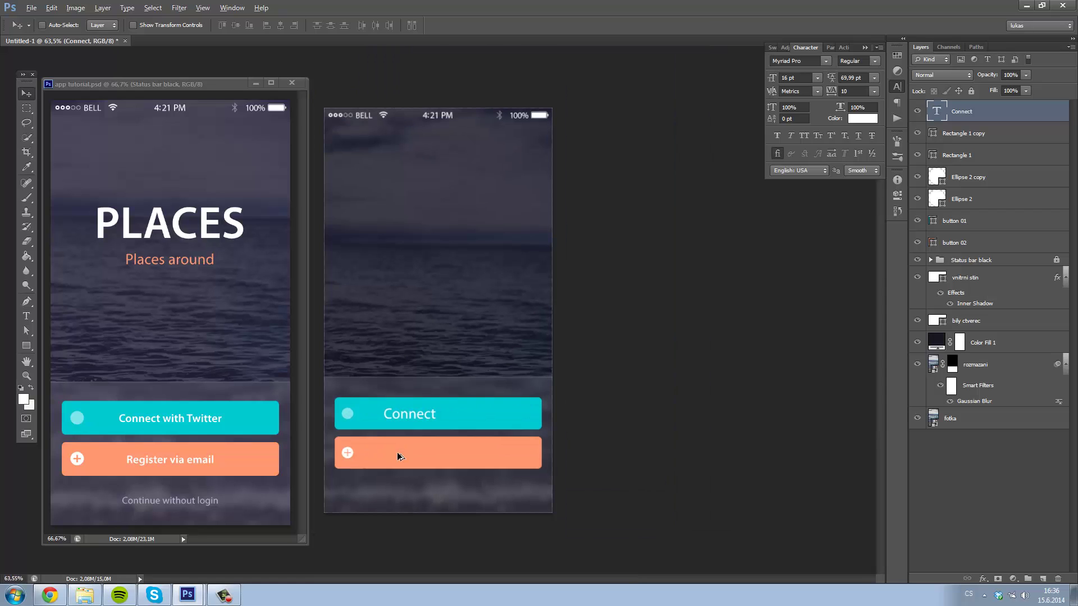
click(809, 81)
text(14)
key(Return)
Extend the label to 'Connect with Twitter' and move it toward the button's centre
scroll(415, 465, up, 5)
drag(416, 464, 474, 433)
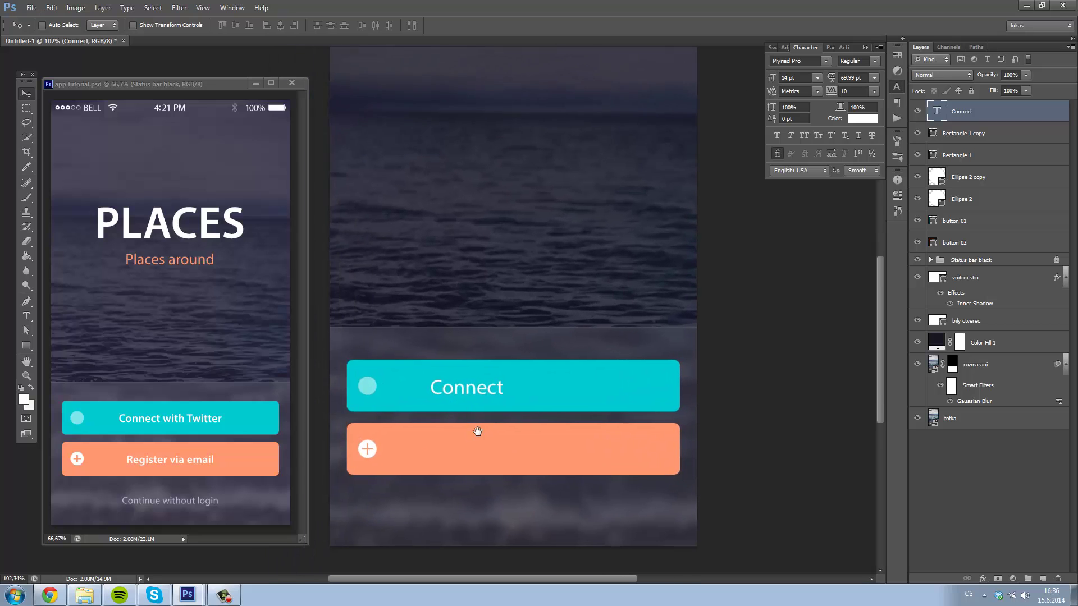
double_click(481, 388)
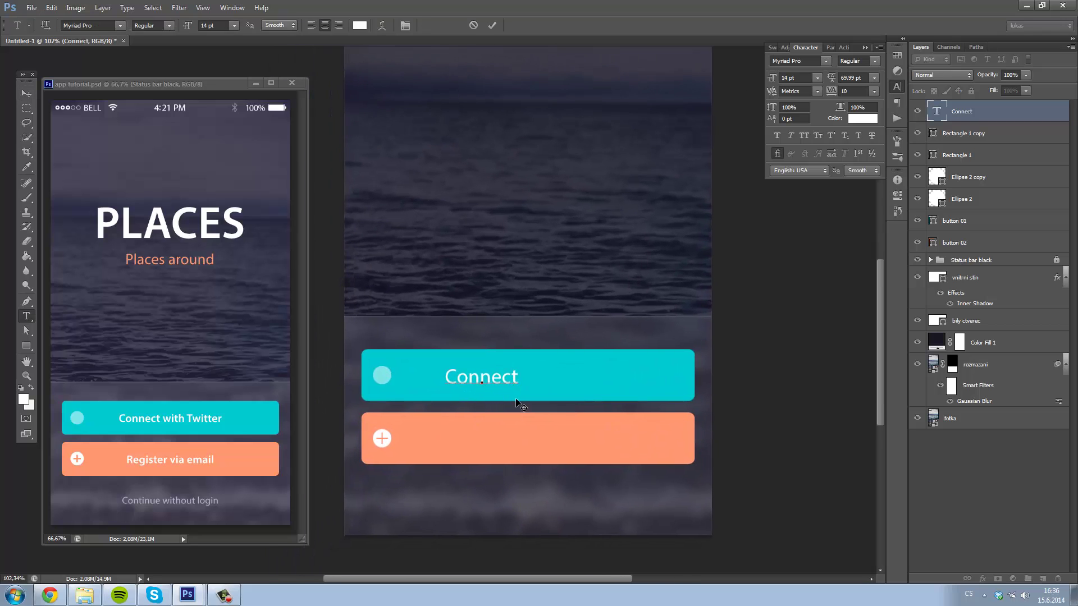
text( with )
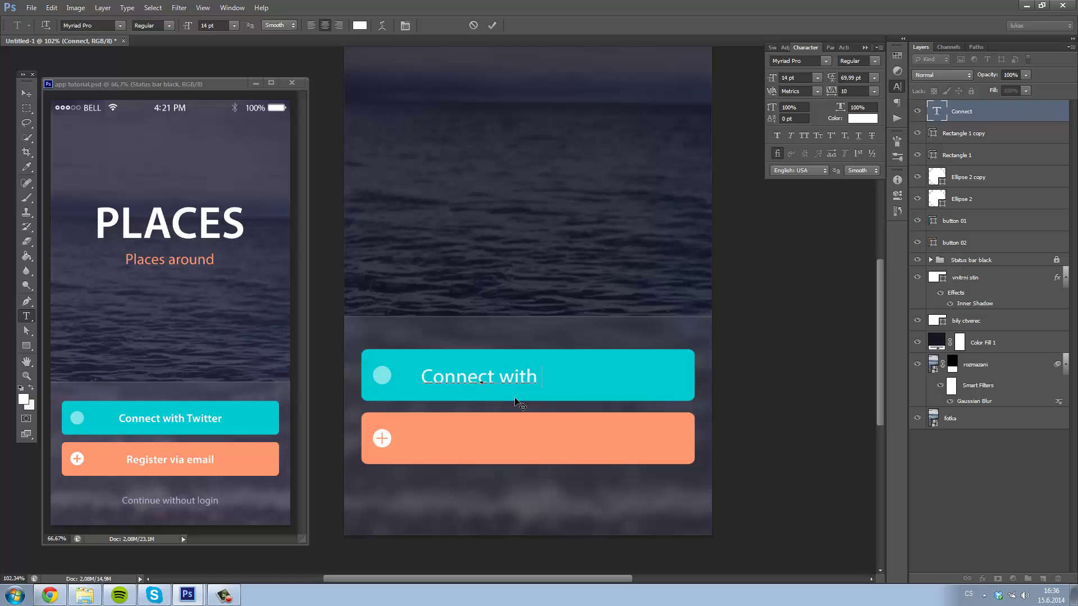
text(Twi)
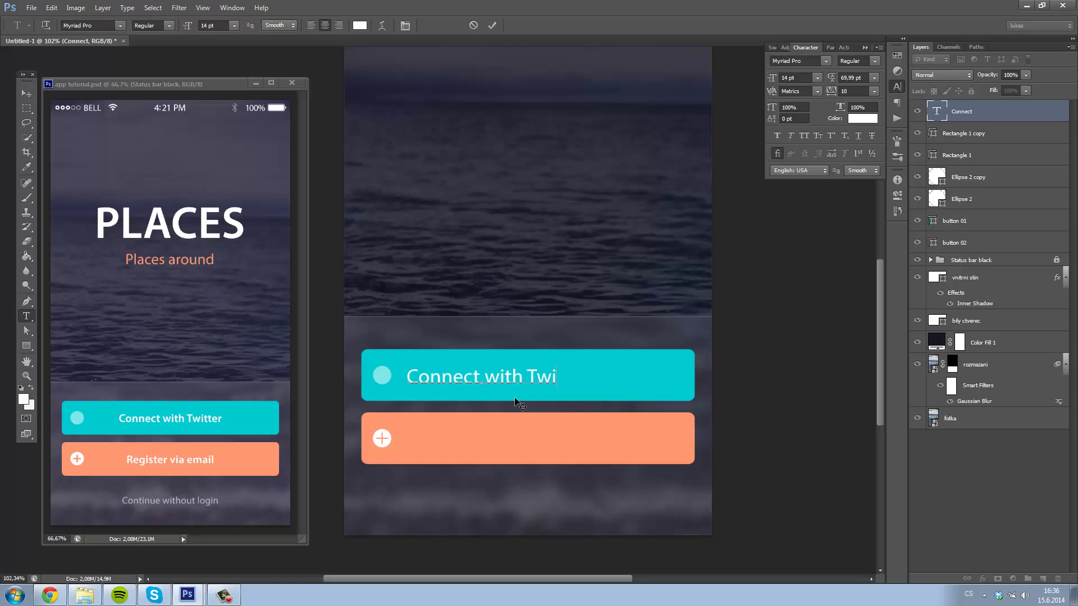
text(tter)
key(ctrl+Return)
mouse_move(522, 405)
mouse_down()
mouse_move(545, 379)
mouse_move(626, 349)
mouse_up()
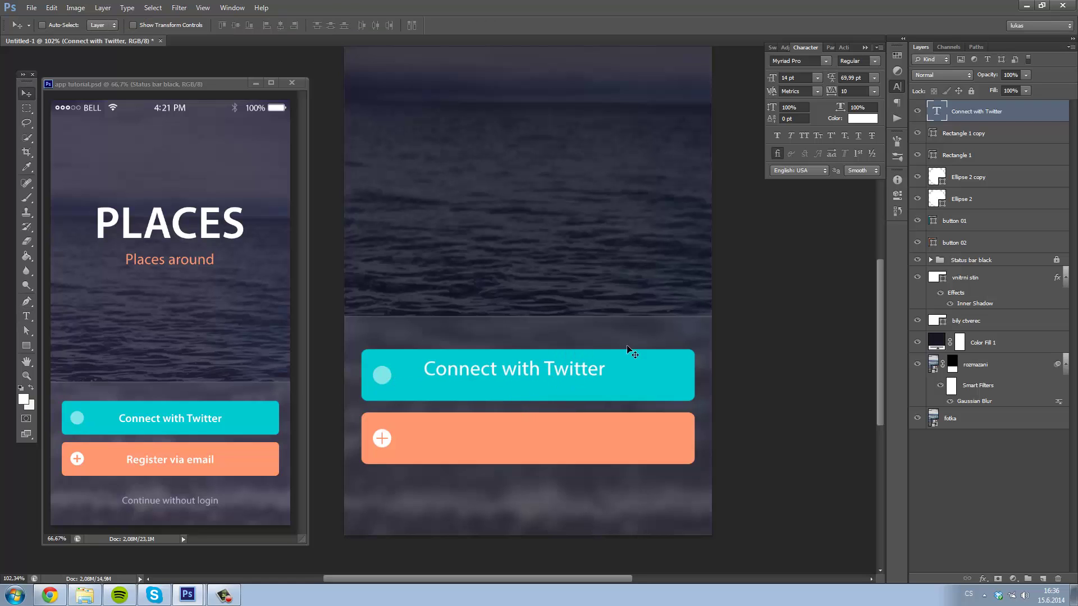
drag(547, 385, 560, 376)
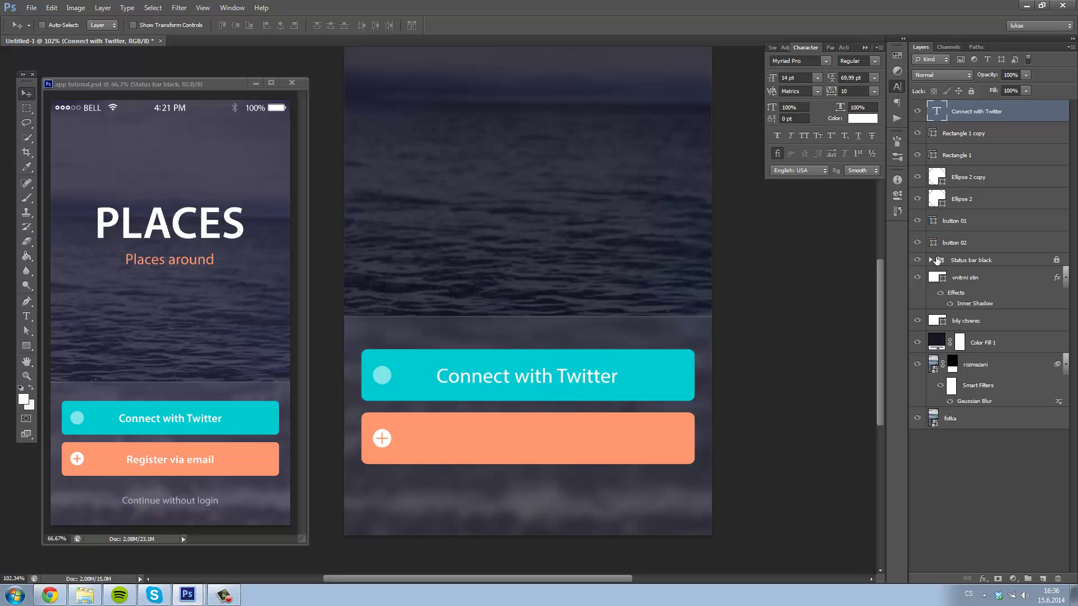
Align the 'Connect with Twitter' label to the centre of the cyan button 01
click(933, 221)
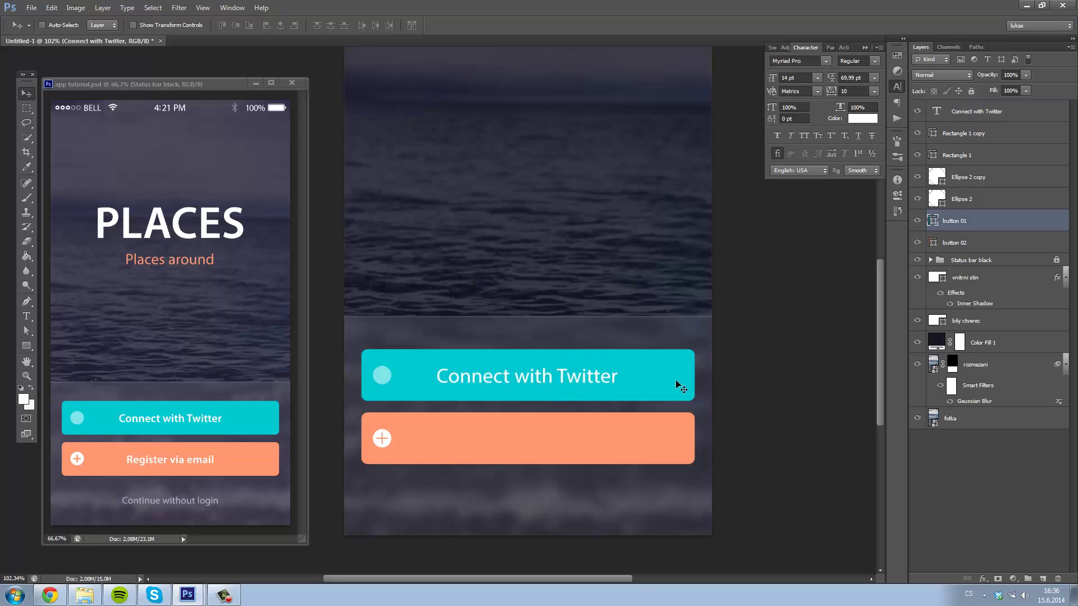
click(977, 111)
click(240, 27)
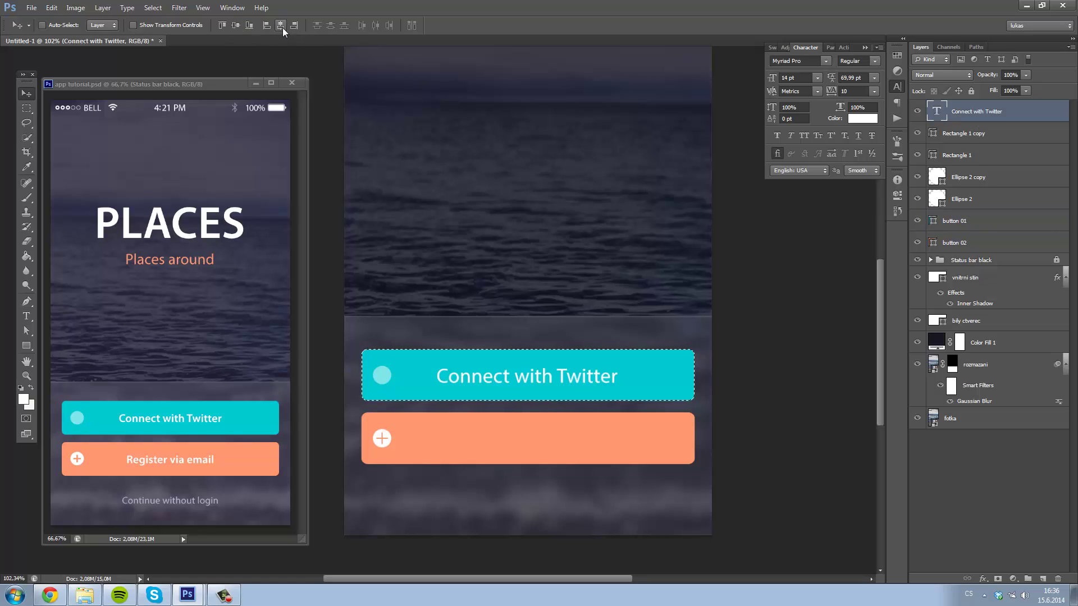
click(282, 25)
key(ctrl+d)
drag(552, 429, 552, 414)
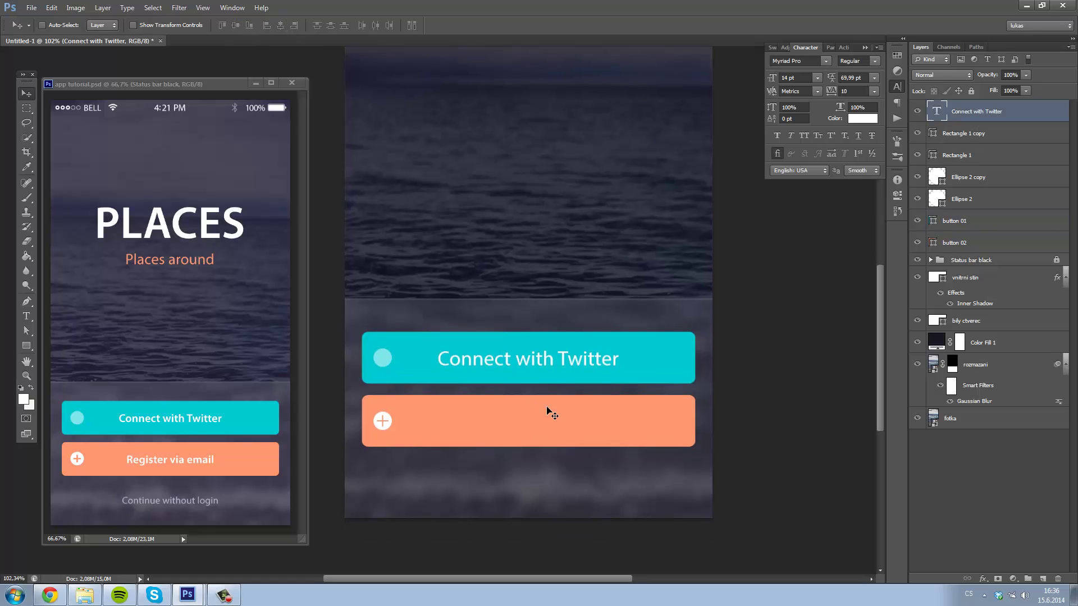
Duplicate the label onto the salmon button, change it to 'Register via email', and duplicate that layer
key(ctrl+j)
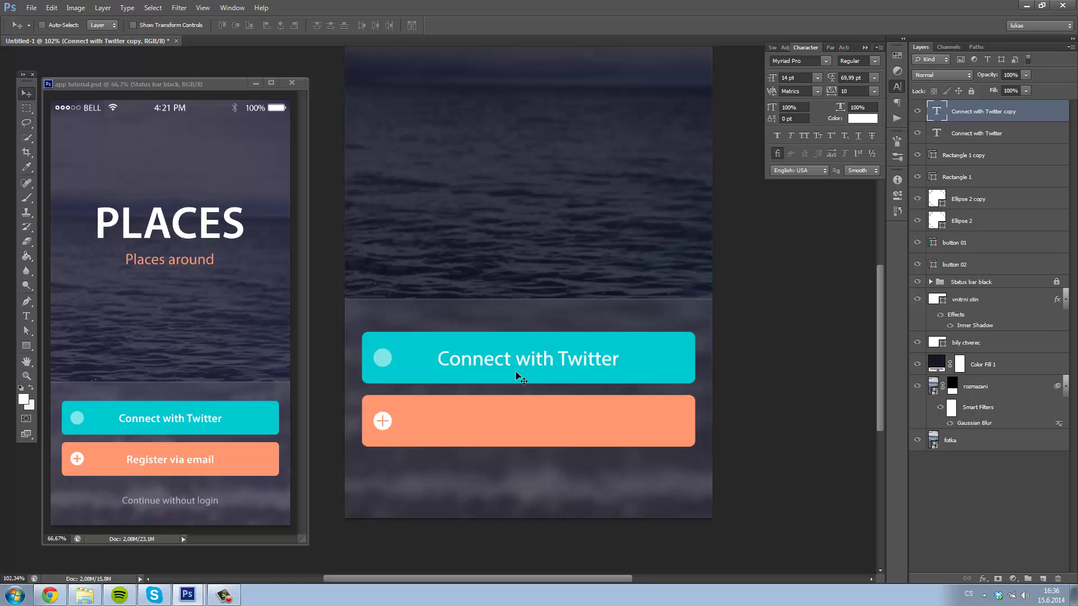
drag(516, 376, 516, 433)
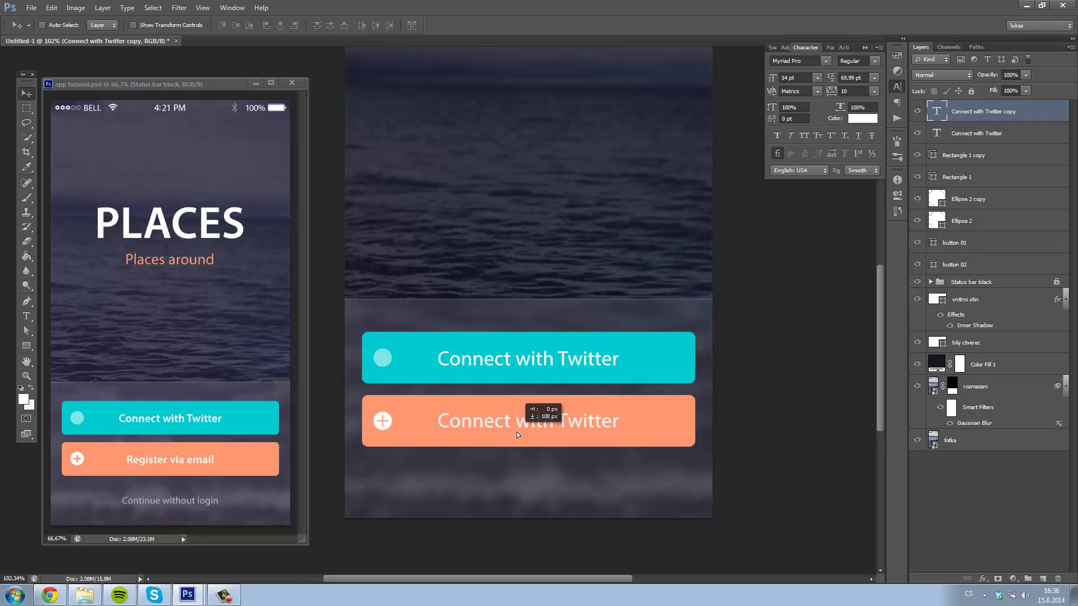
drag(954, 113, 941, 138)
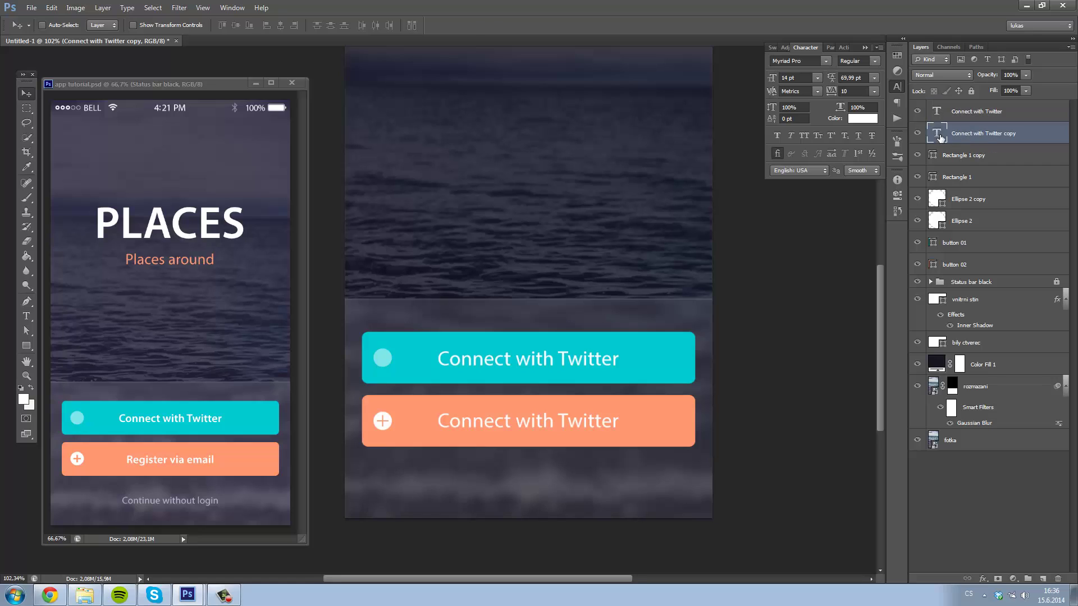
double_click(940, 138)
text(Re)
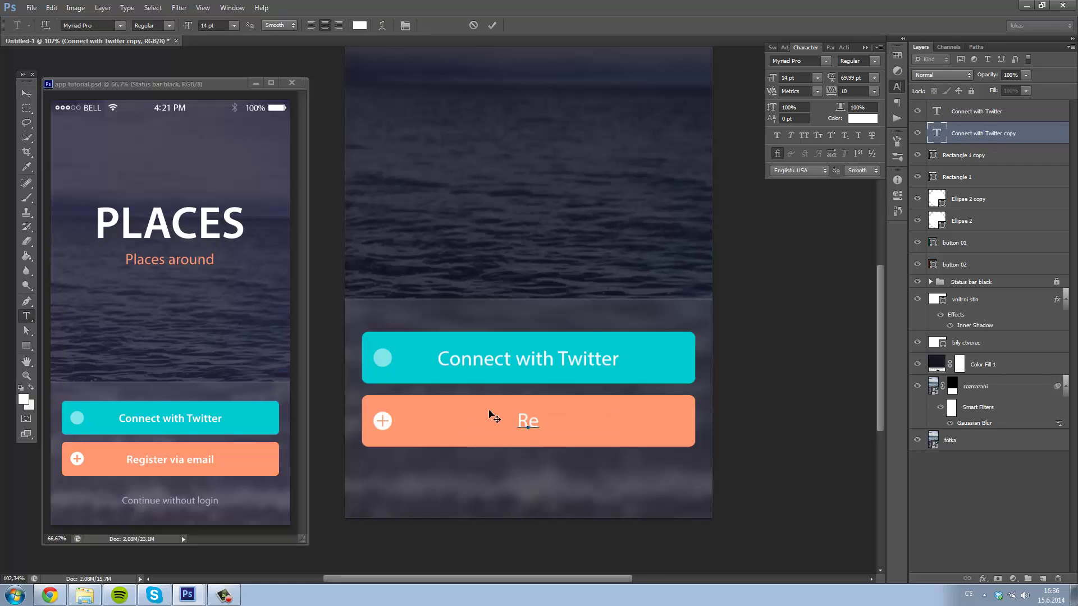
text(gister)
text( via )
text(ema)
text(il)
key(ctrl+Return)
key(v)
drag(496, 446, 499, 433)
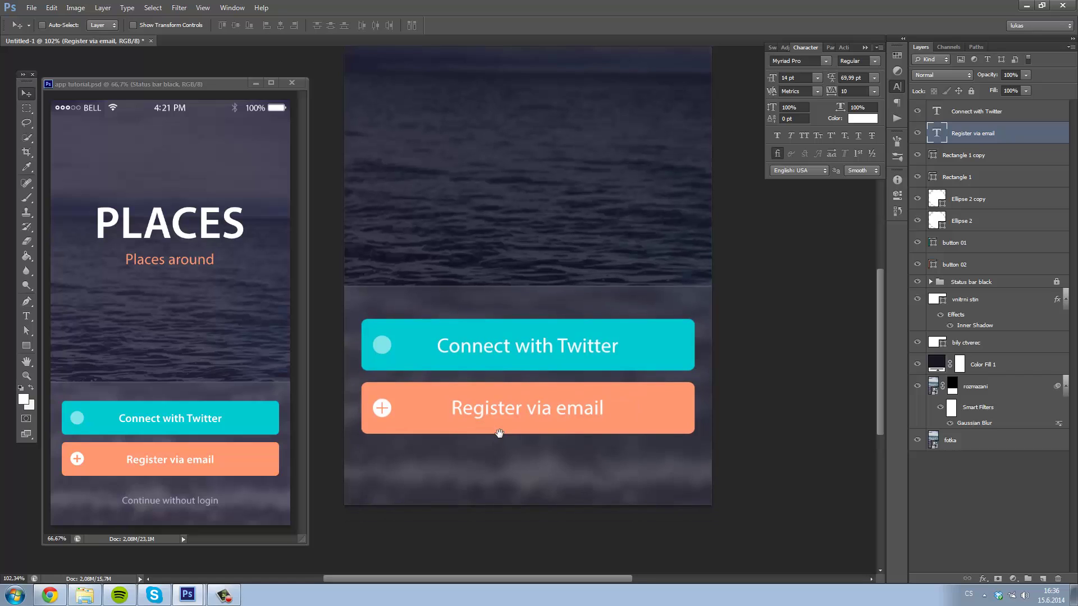
key(ctrl+j)
Duplicate the Register via email label below the orange button and set it to 12 pt
drag(994, 141, 969, 178)
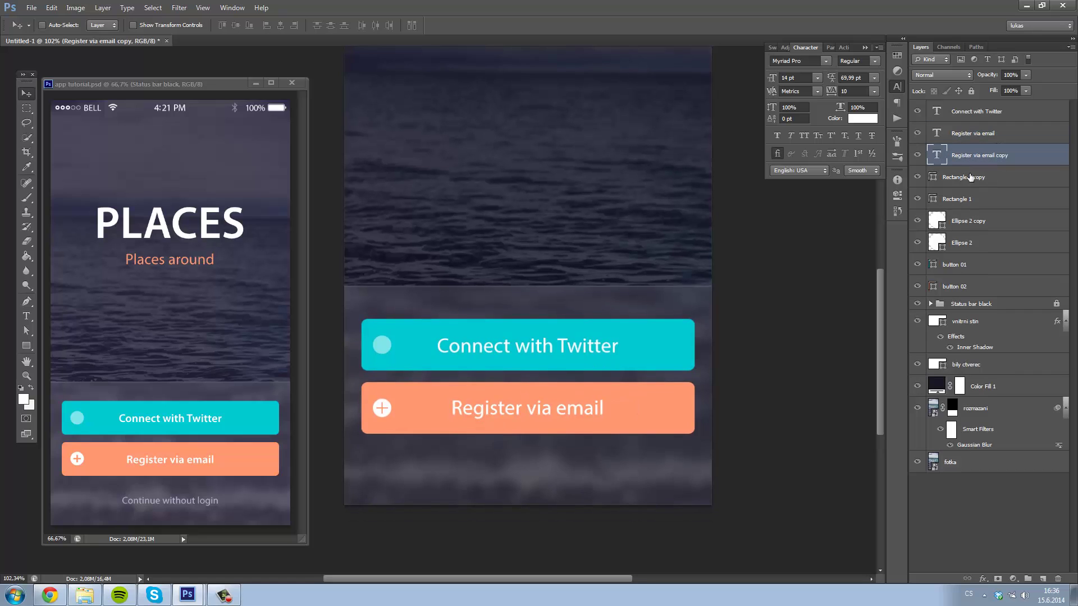
drag(514, 415, 508, 473)
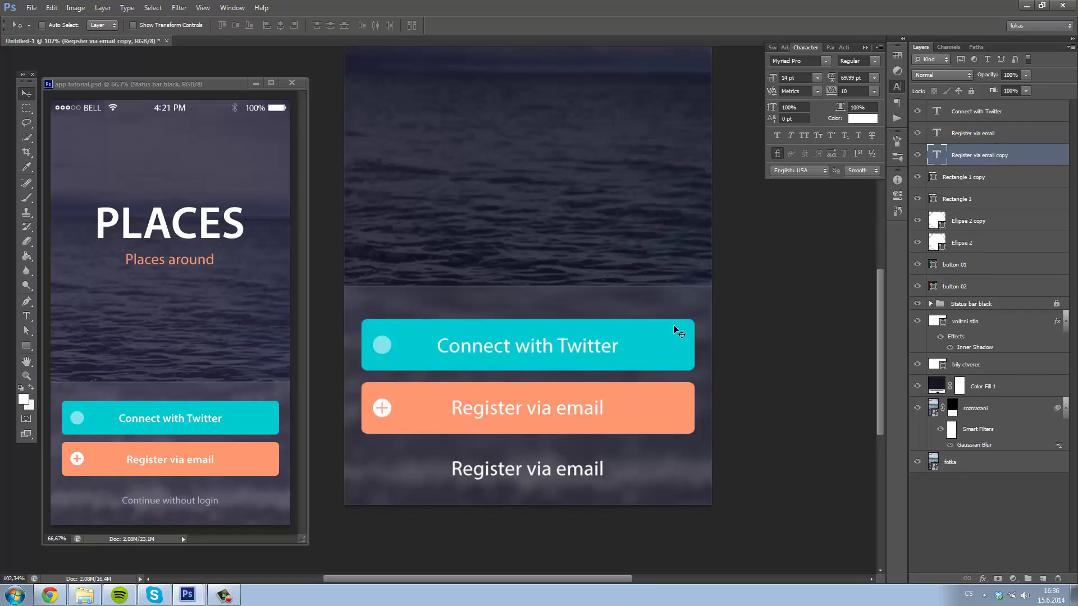
click(797, 75)
text(12)
key(Return)
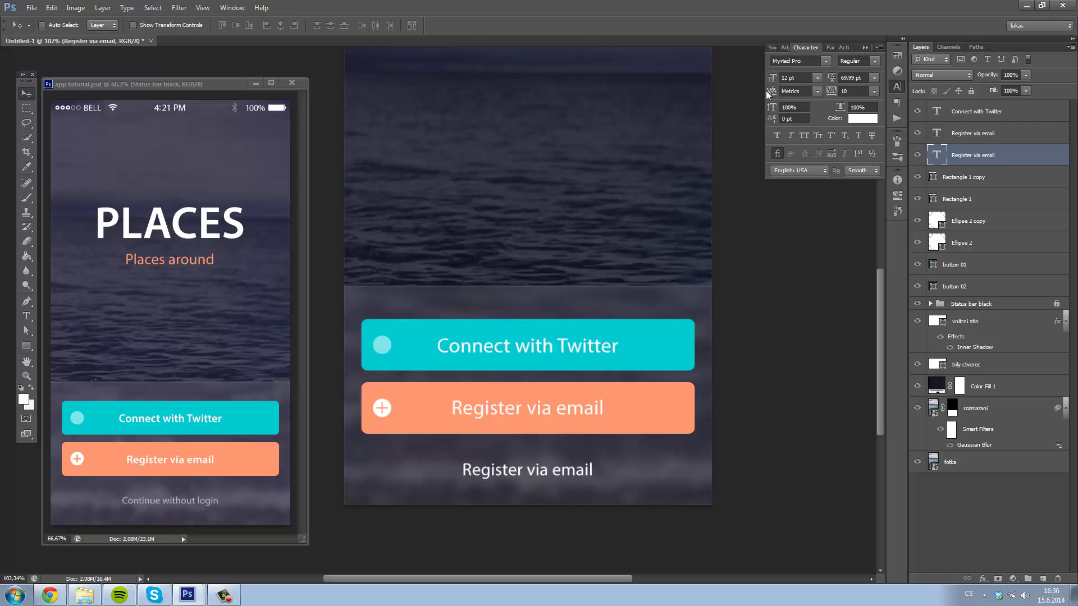
drag(528, 478, 528, 477)
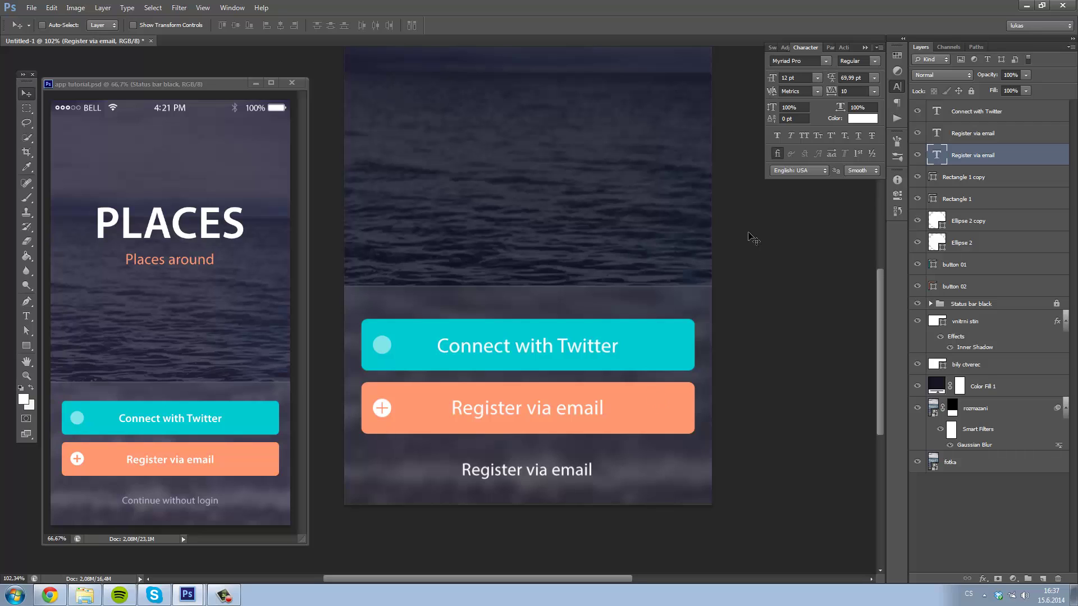
click(897, 103)
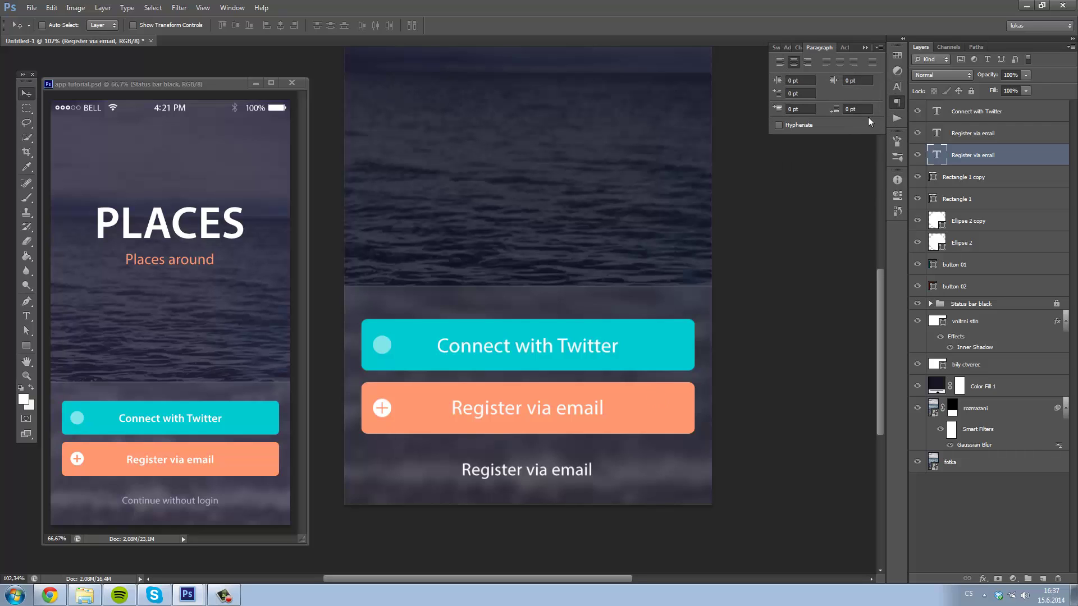
click(241, 9)
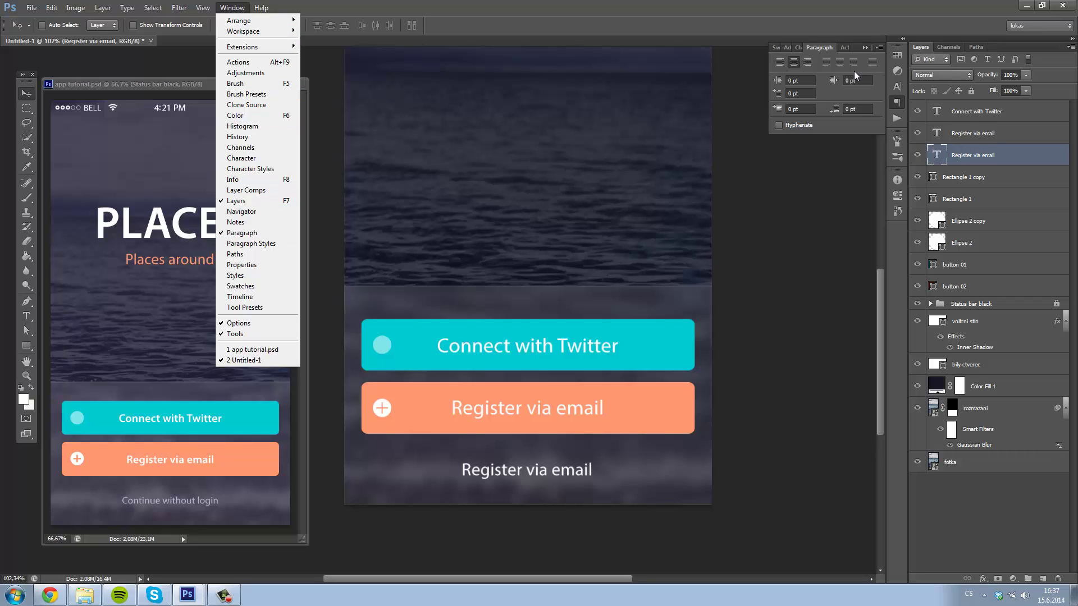
click(791, 63)
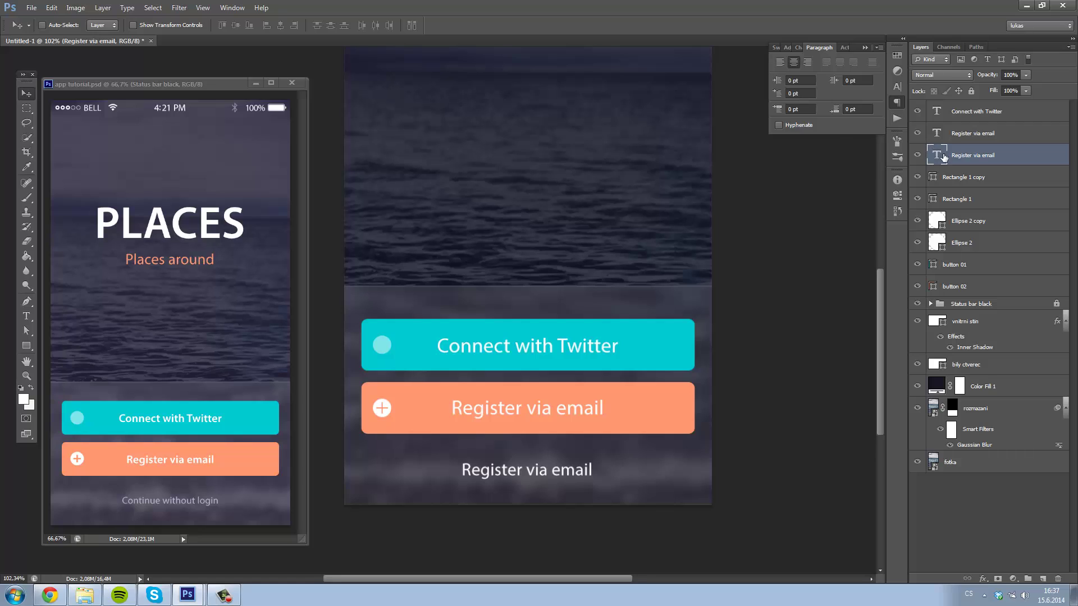
Retype the copied line as 'Continue without login' and commit it
key(t)
click(466, 478)
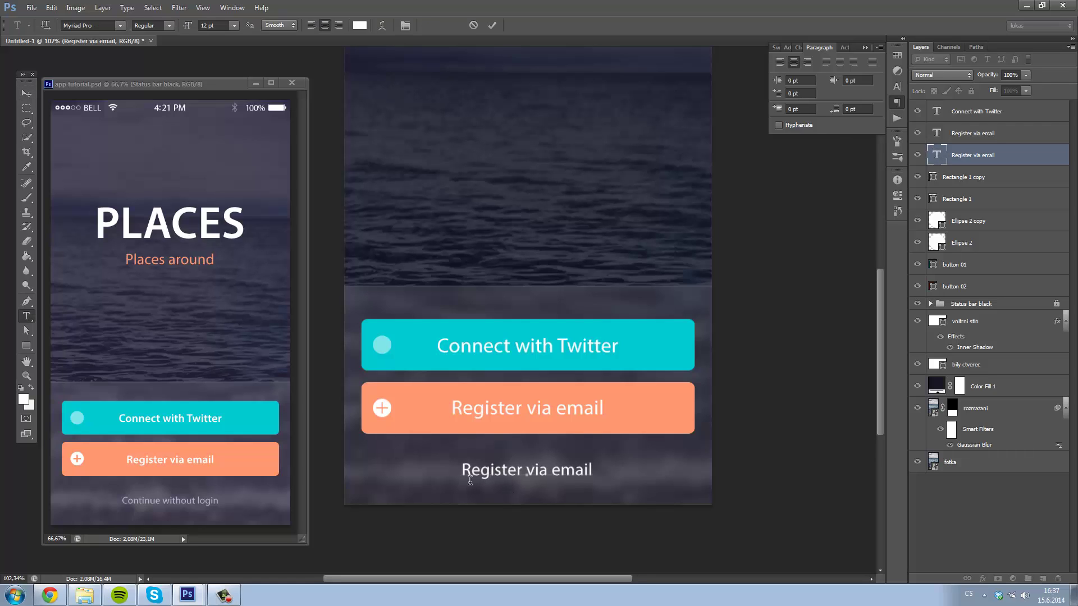
drag(554, 480, 720, 483)
text(Co)
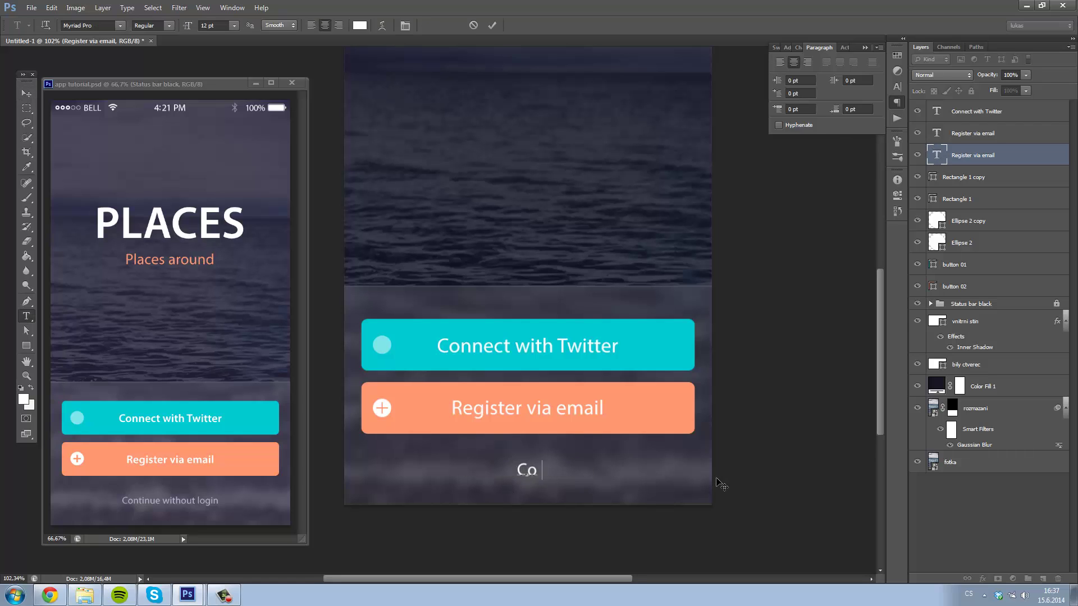
text(ne)
key(BackSpace)
text(tinu)
text(e wit)
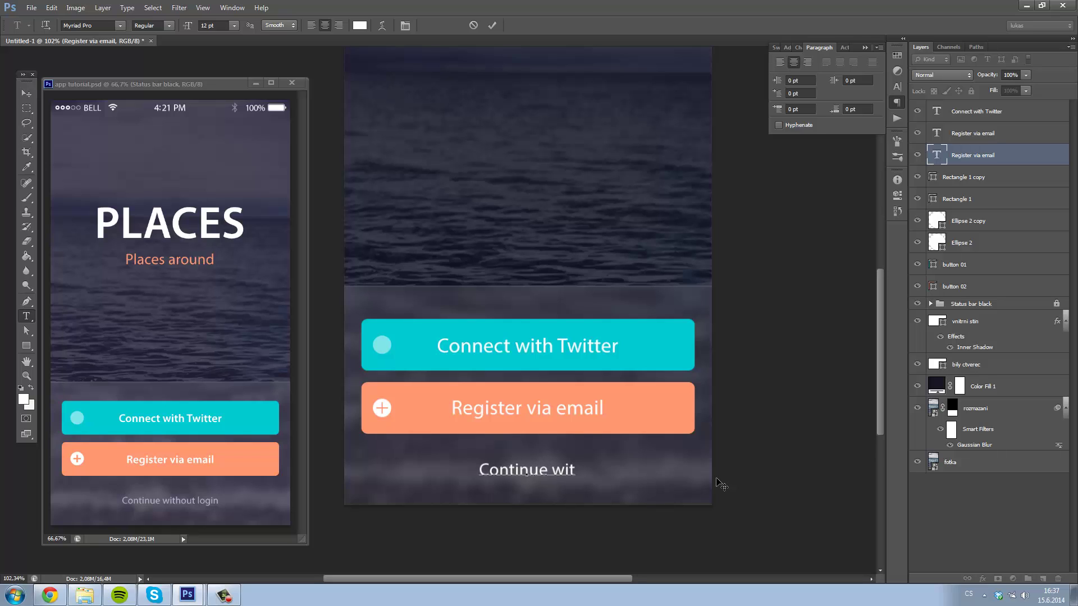
text(hnout)
key(BackSpace)
key(BackSpace)
key(BackSpace)
key(BackSpace)
key(BackSpace)
text(hout)
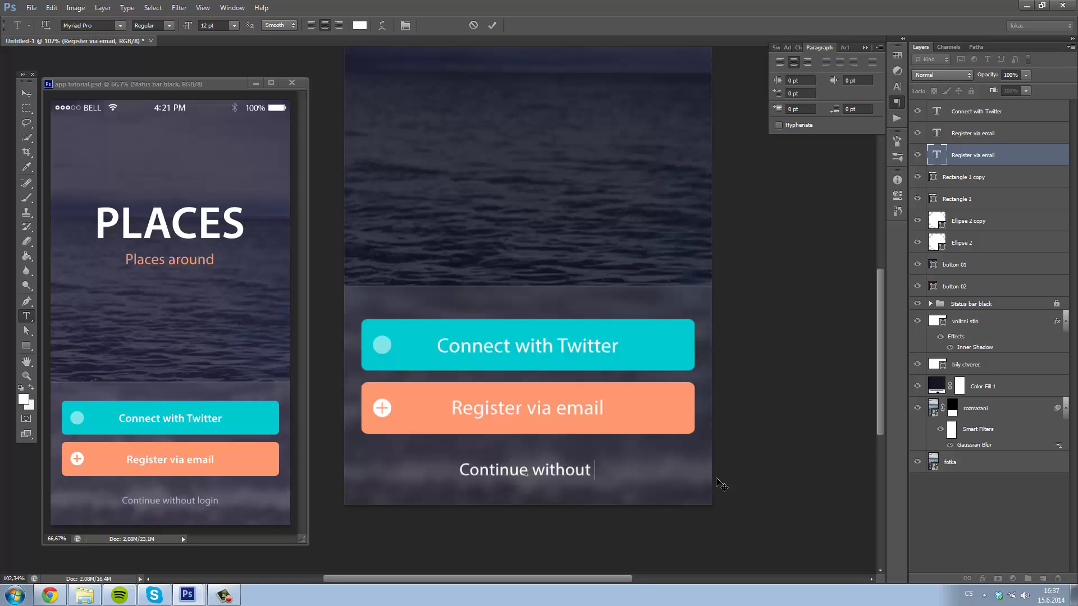
text( login)
key(ctrl+Return)
key(v)
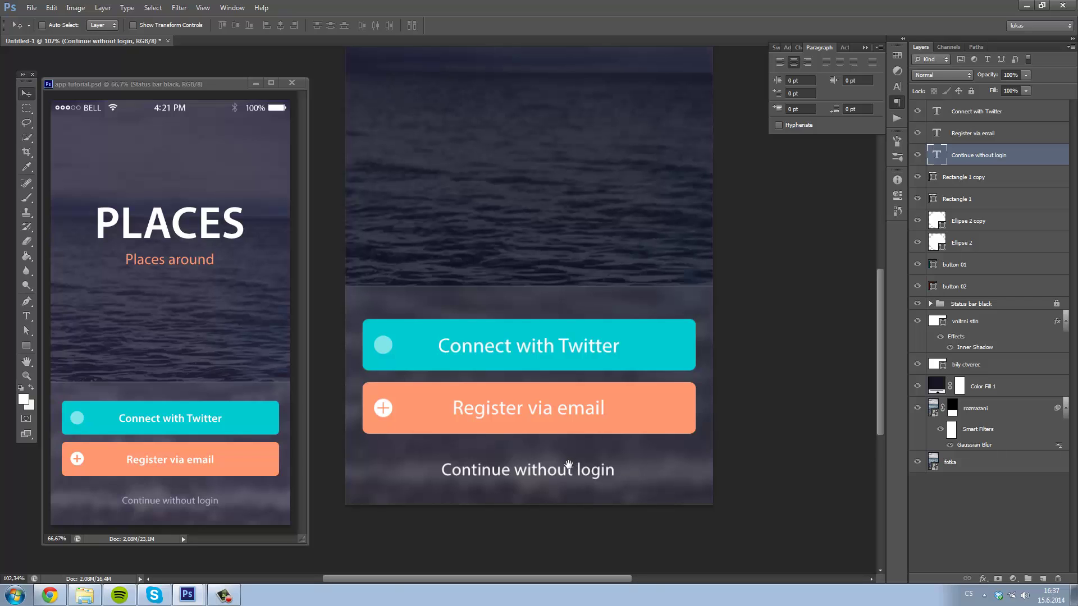
Centre 'Continue without login' horizontally on the canvas and reduce it to 10 pt
scroll(569, 465, left, 1)
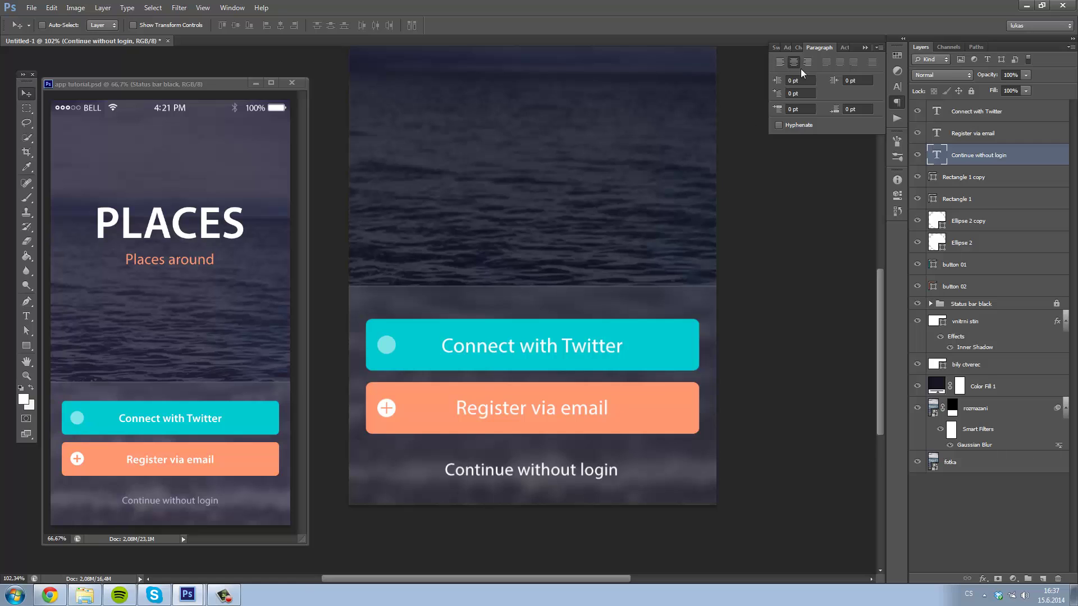
click(897, 87)
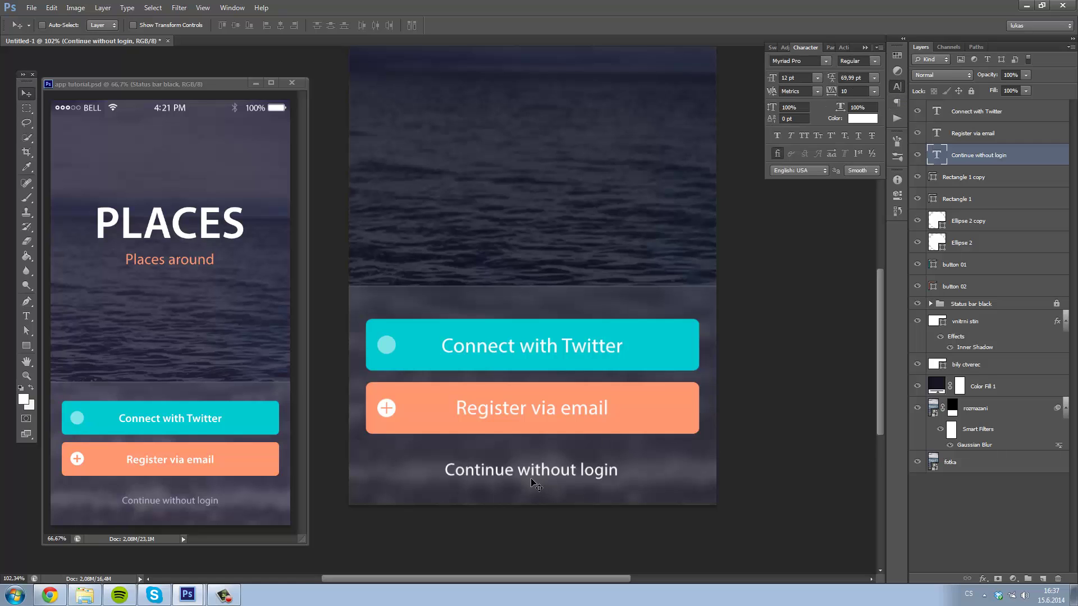
key(ctrl+a)
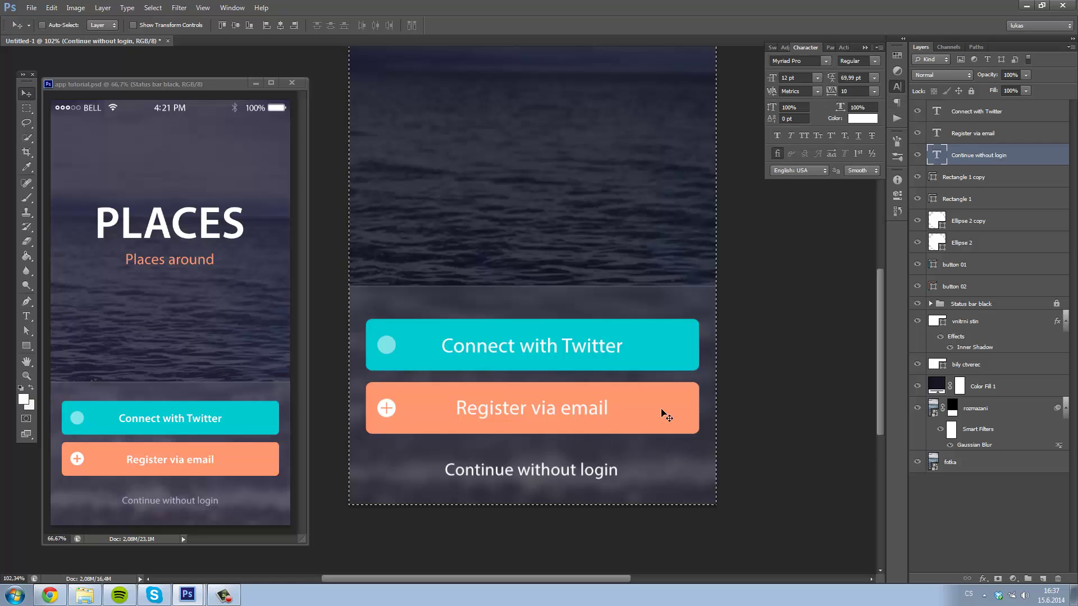
click(281, 24)
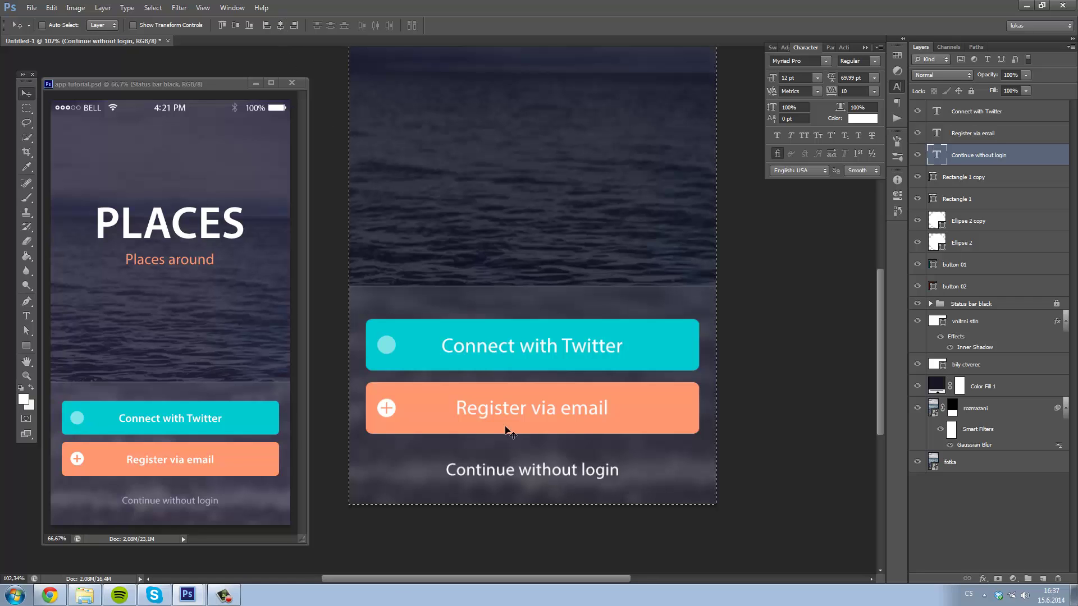
key(ctrl+d)
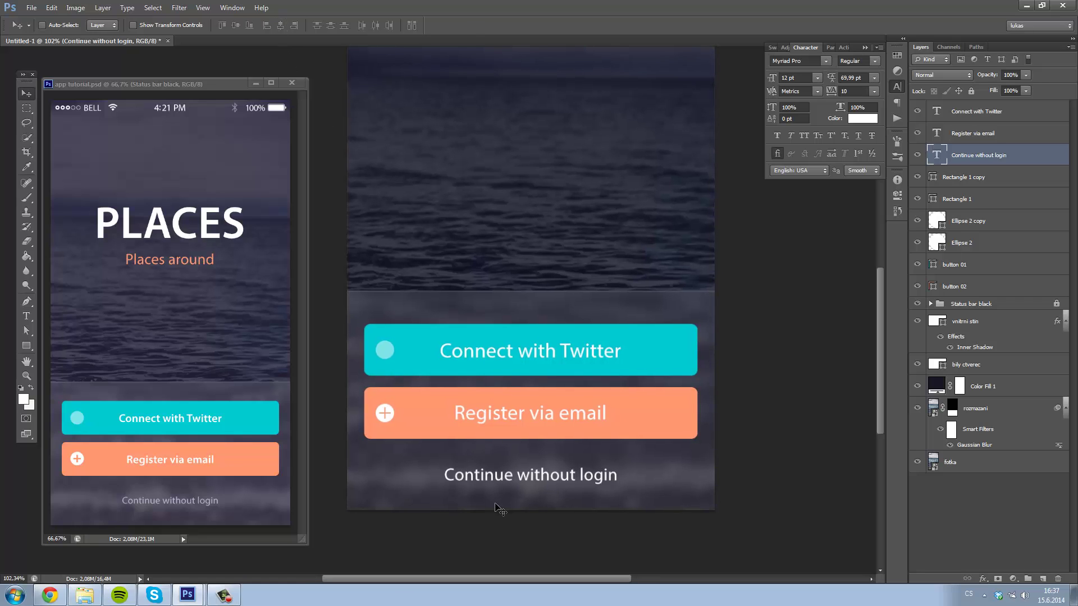
drag(509, 415, 511, 410)
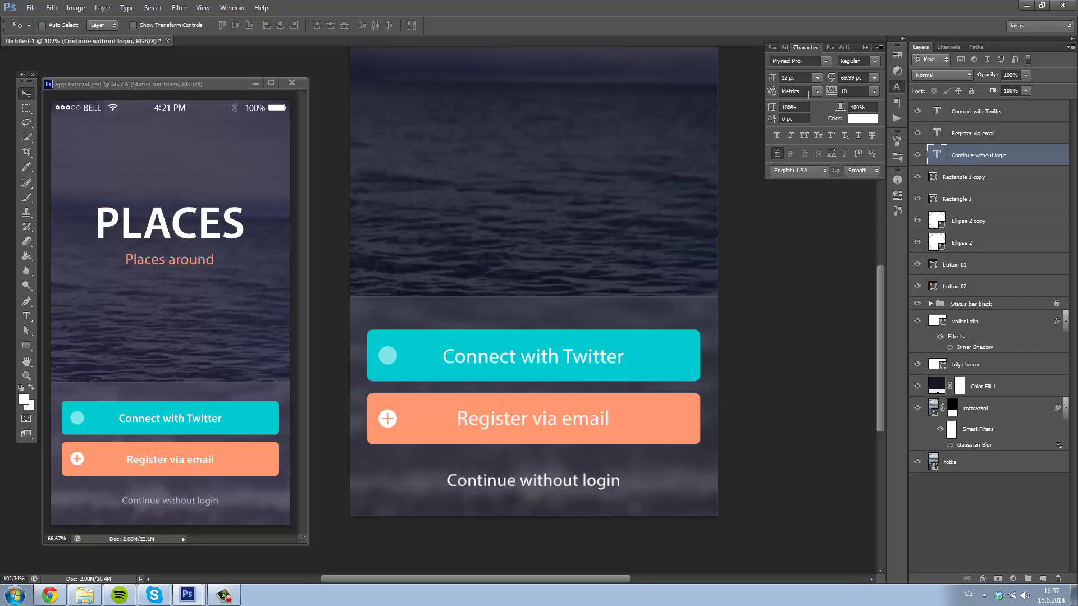
click(794, 78)
text(10)
key(Return)
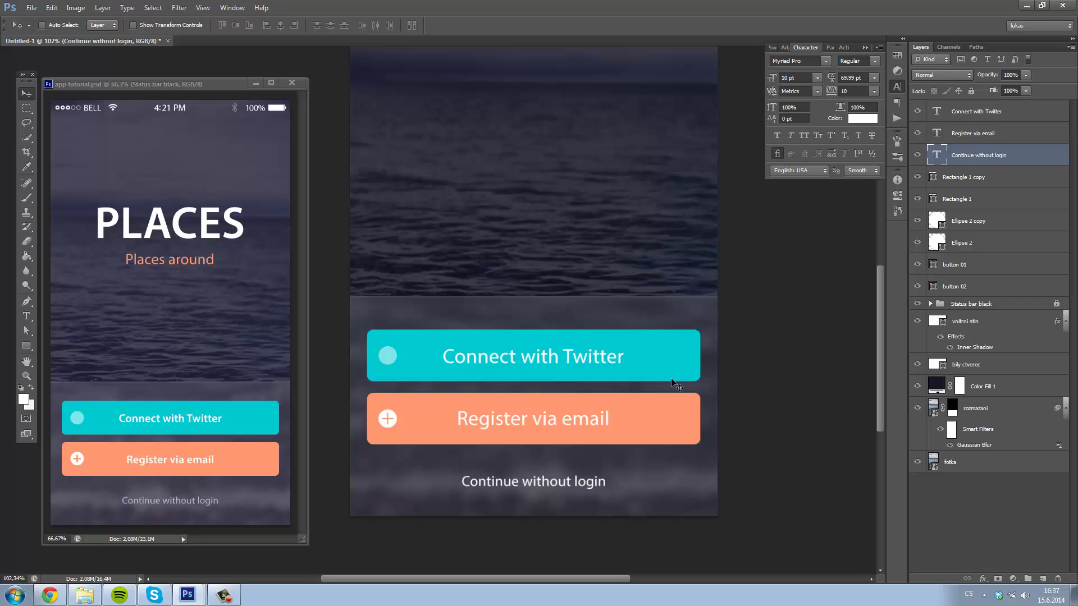
Colour the continue text a light grey-blue sampled from the photo
click(862, 119)
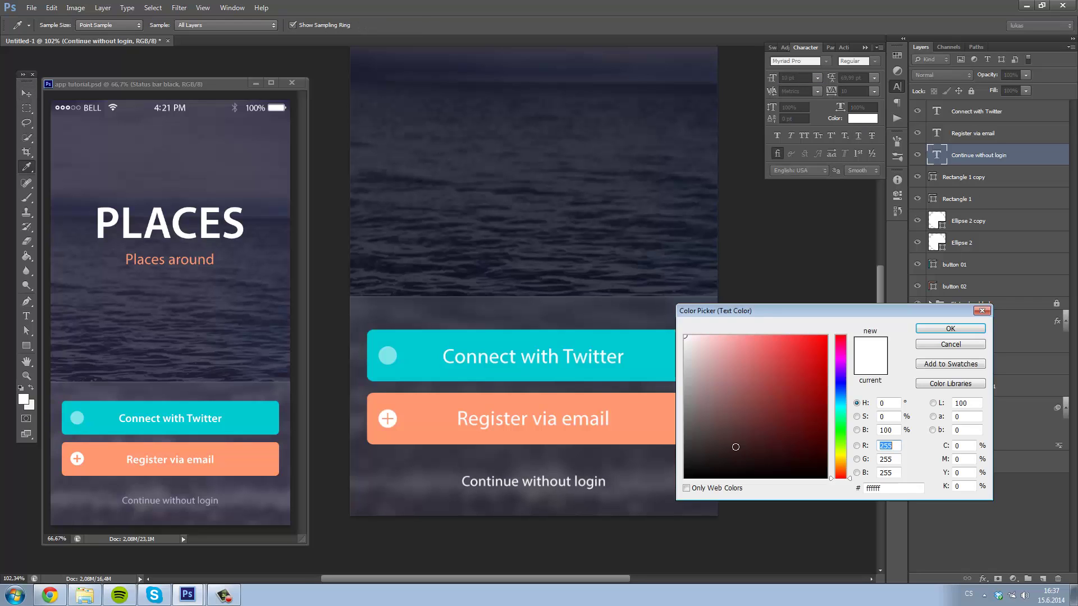
click(843, 419)
click(218, 506)
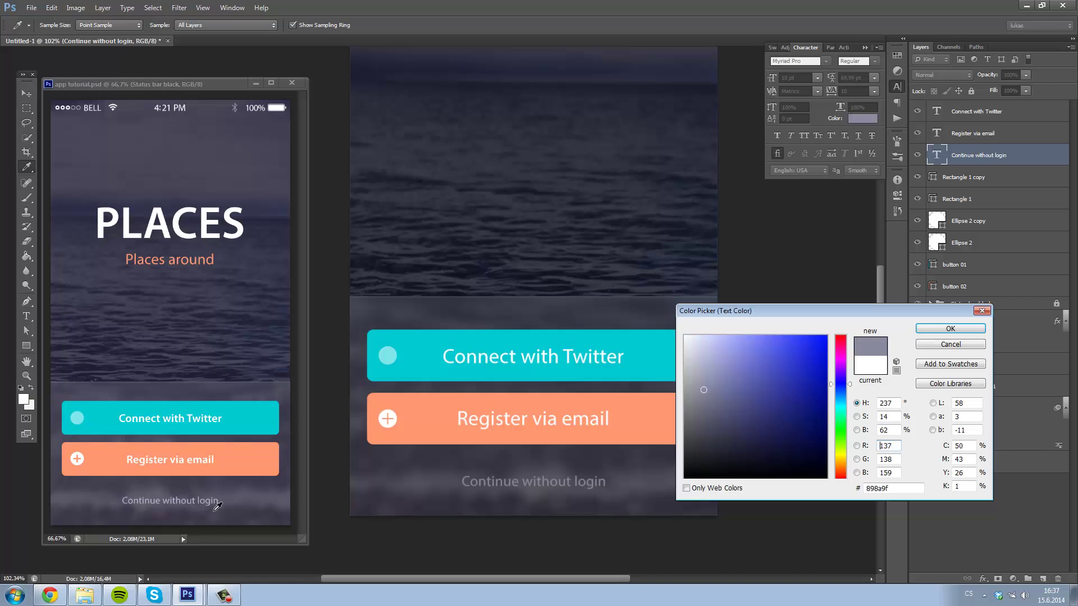
drag(710, 381, 709, 369)
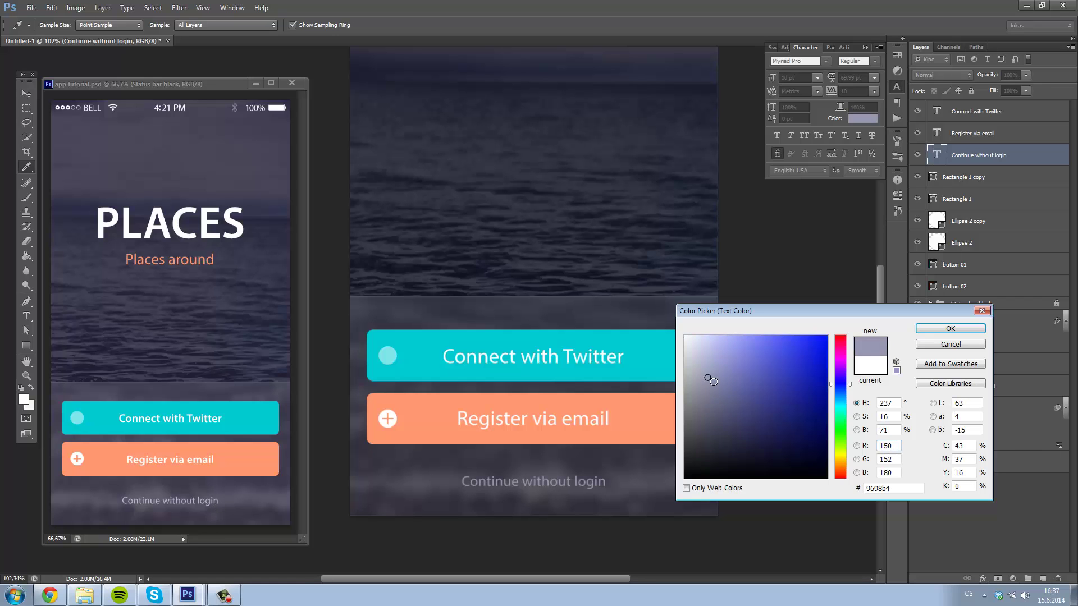
click(950, 328)
Zoom out to view the whole login screen
key(v)
scroll(544, 382, down, 2)
scroll(440, 457, down, 1)
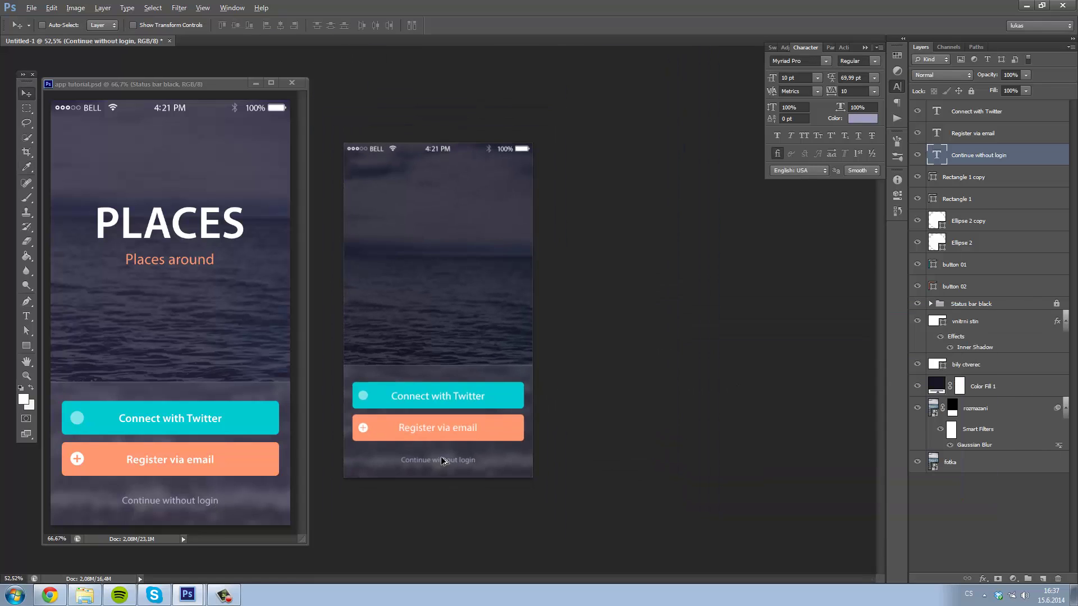
scroll(427, 484, up, 3)
scroll(431, 482, down, 1)
scroll(510, 447, up, 1)
scroll(494, 377, down, 3)
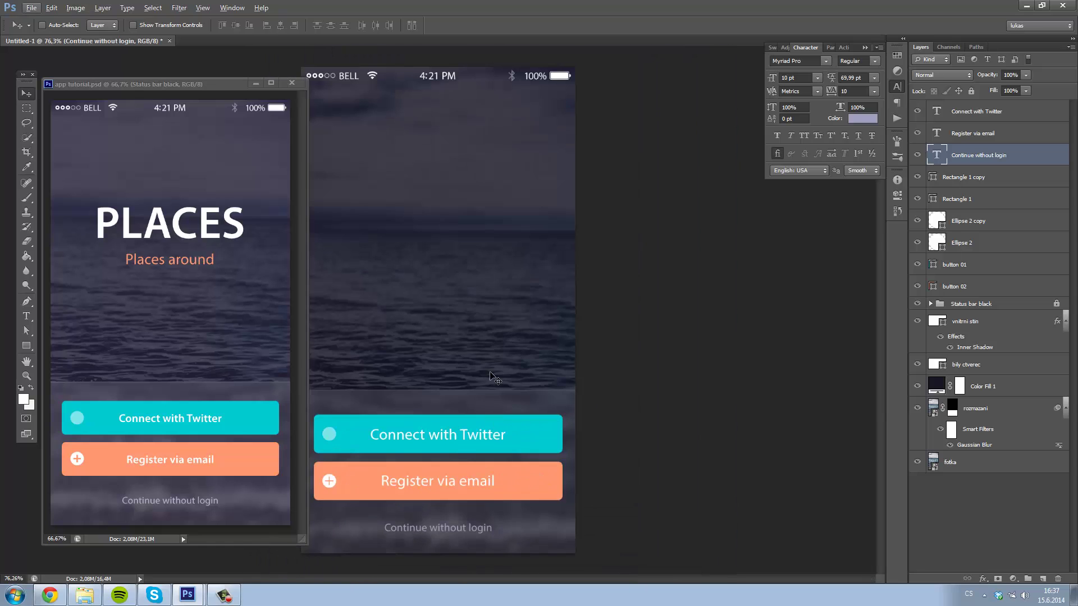
scroll(502, 348, down, 3)
Copy the Connect with Twitter text up to mid-screen and retype it as 'PLACES'
click(982, 141)
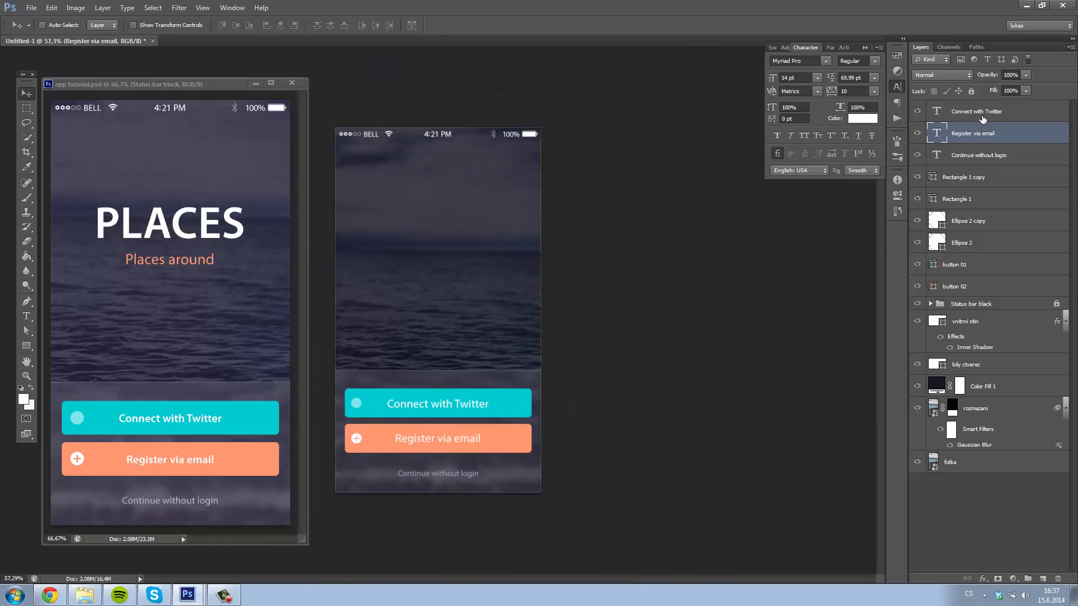
click(977, 112)
mouse_move(442, 417)
mouse_down()
mouse_move(442, 254)
mouse_move(542, 253)
mouse_up()
text(t with Twitter)
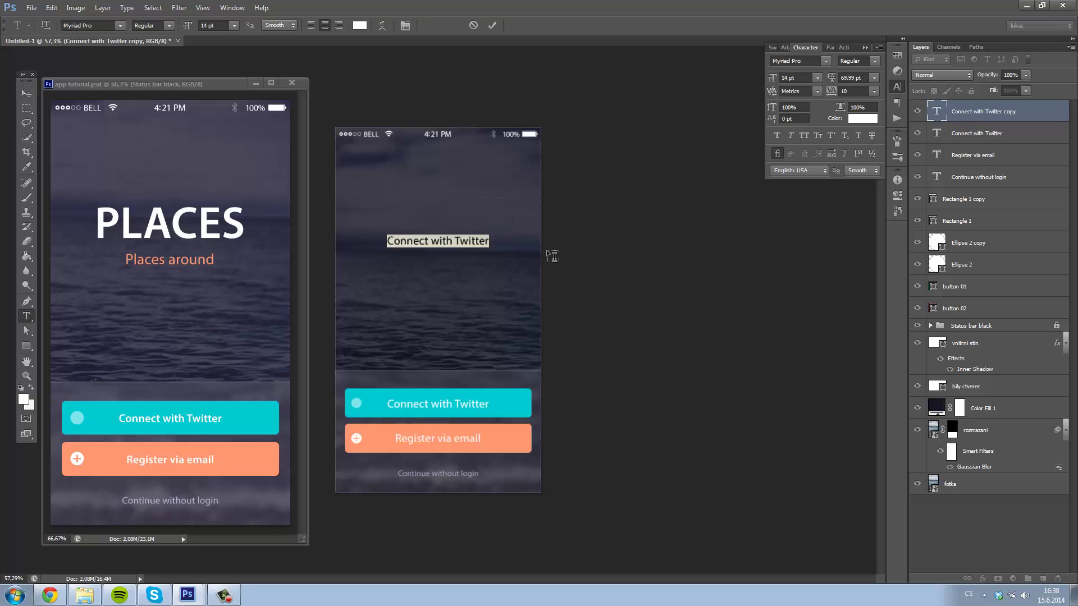
text(PLACES)
key(ctrl+Return)
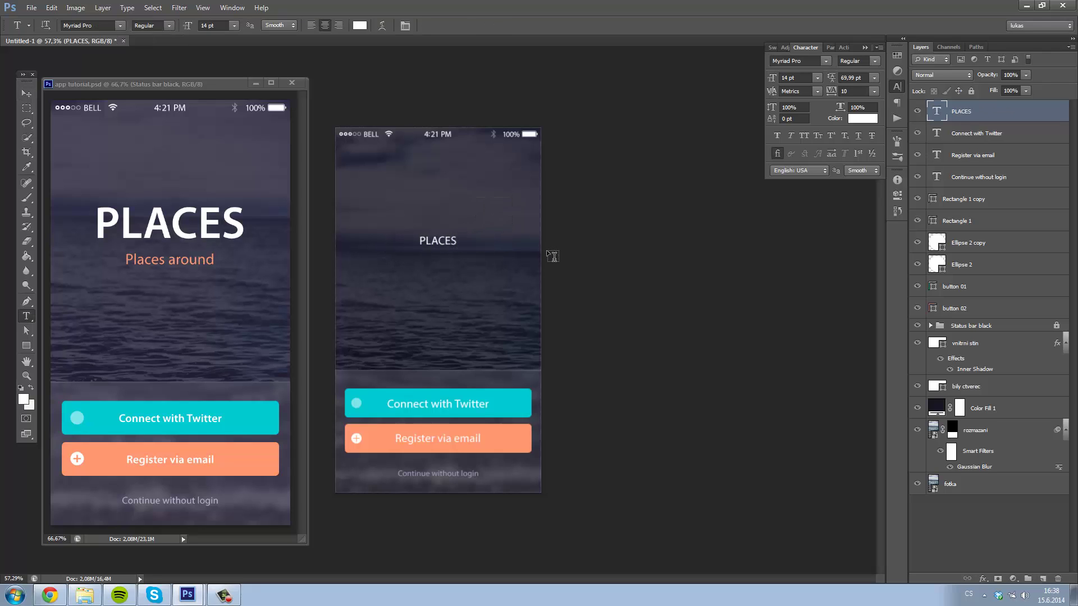
key(v)
Size the PLACES title to 50 pt, after trying 120 and 60 pt
click(794, 77)
text(120)
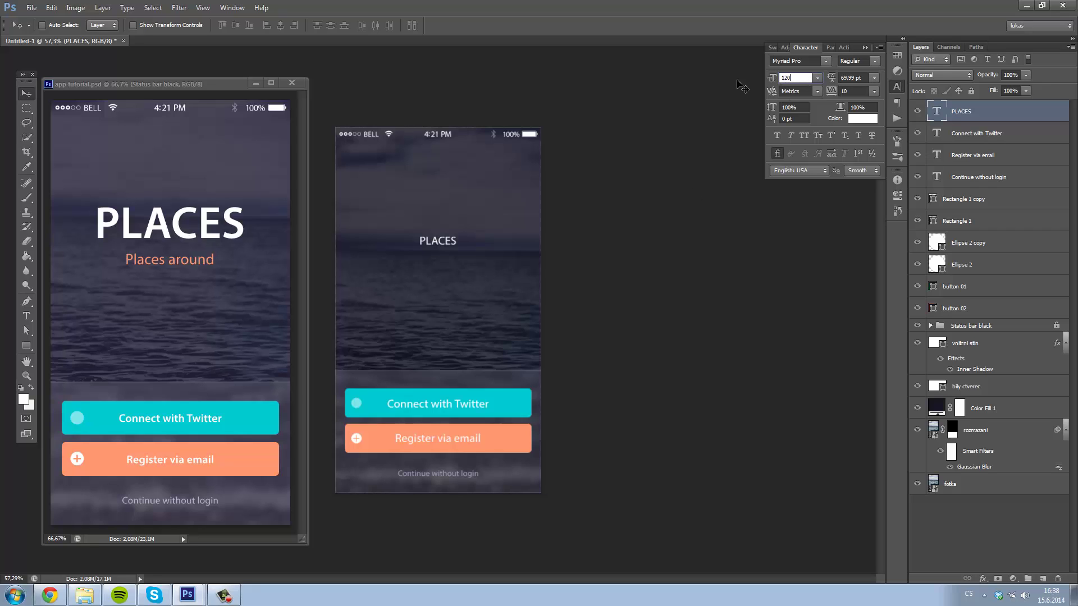
key(Return)
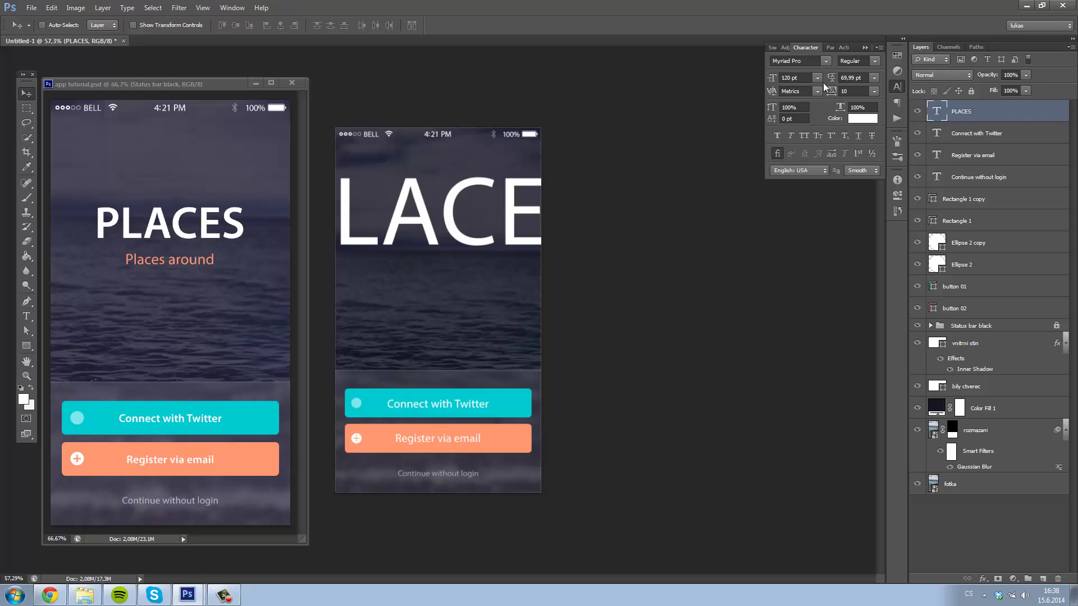
click(795, 78)
text(60)
key(Return)
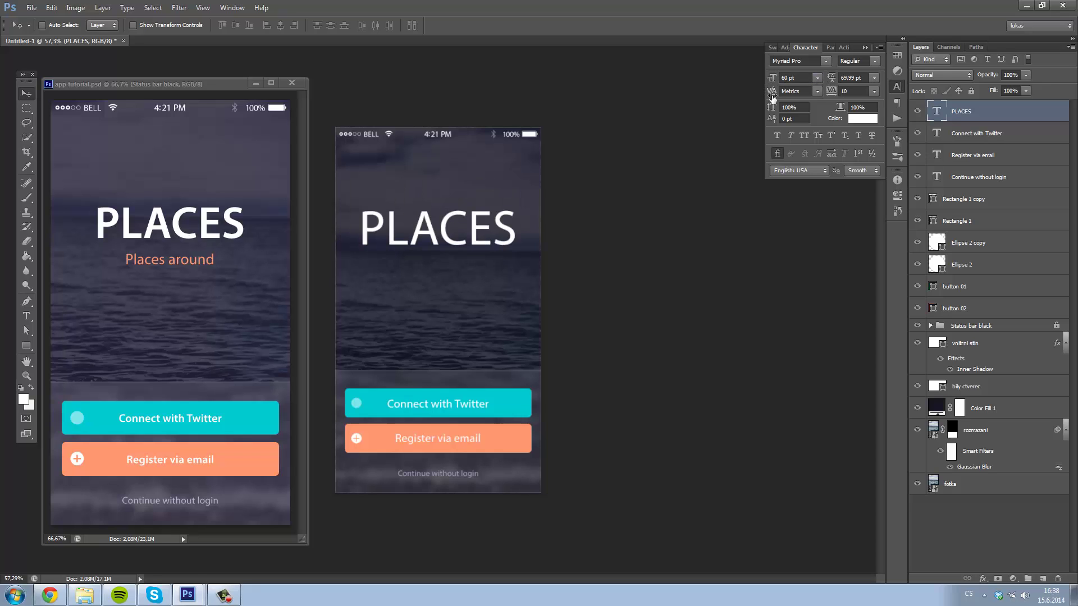
click(802, 78)
text(50)
key(Return)
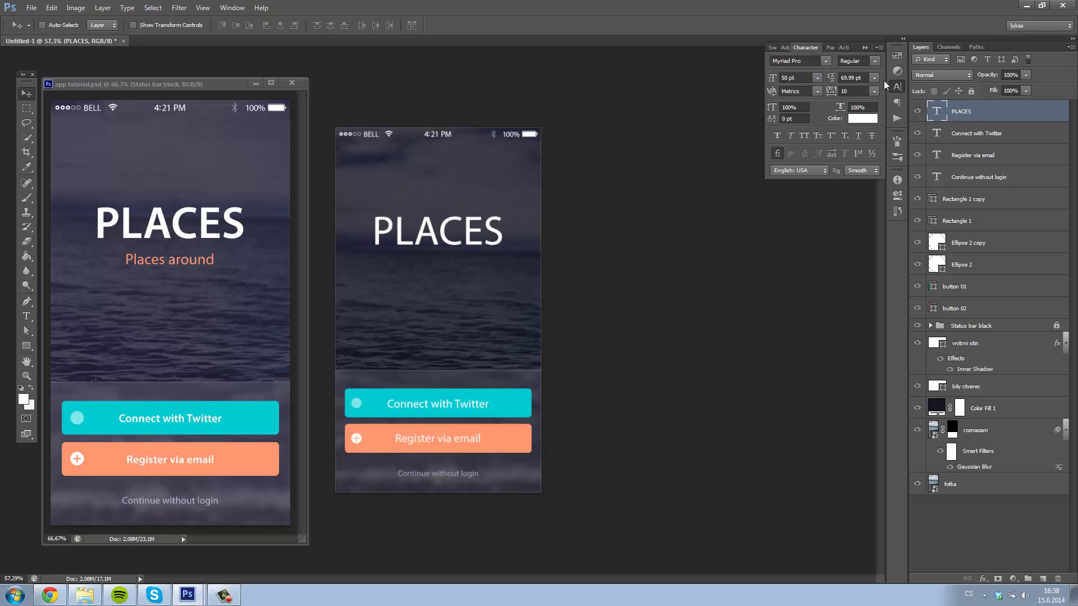
Make PLACES bold and nudge it slightly higher
click(858, 61)
click(865, 147)
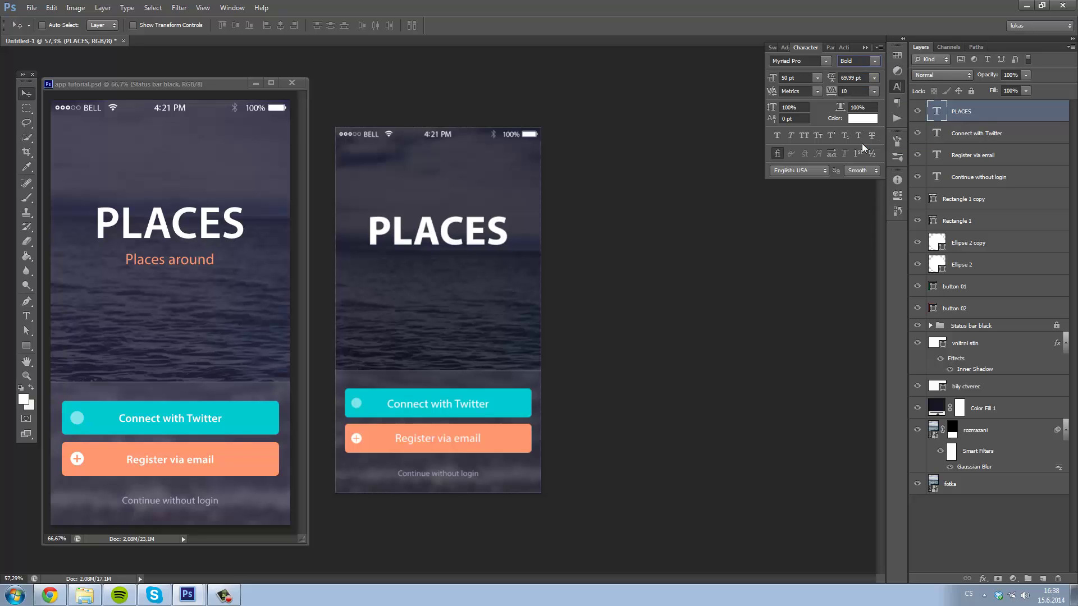
drag(450, 242, 453, 240)
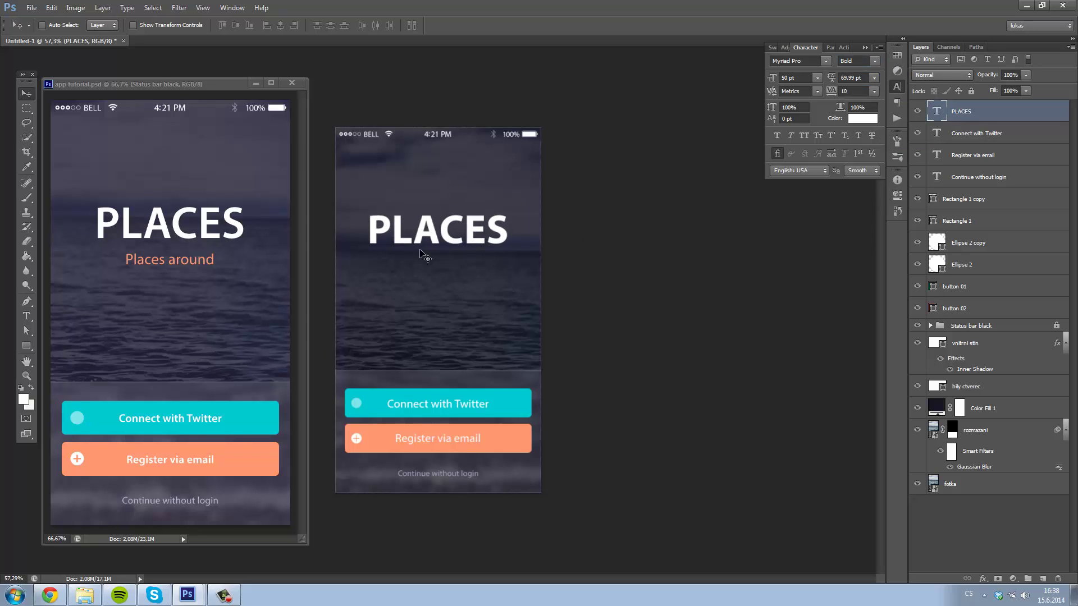
scroll(438, 263, up, 1)
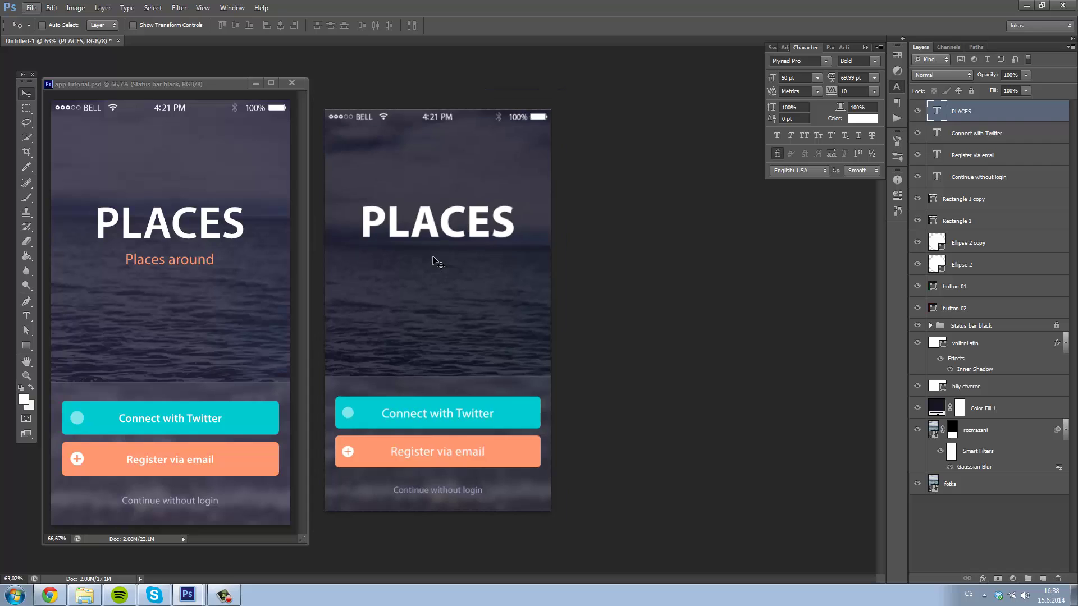
Duplicate PLACES just below itself and shrink the copy to 25 pt
drag(998, 119, 987, 135)
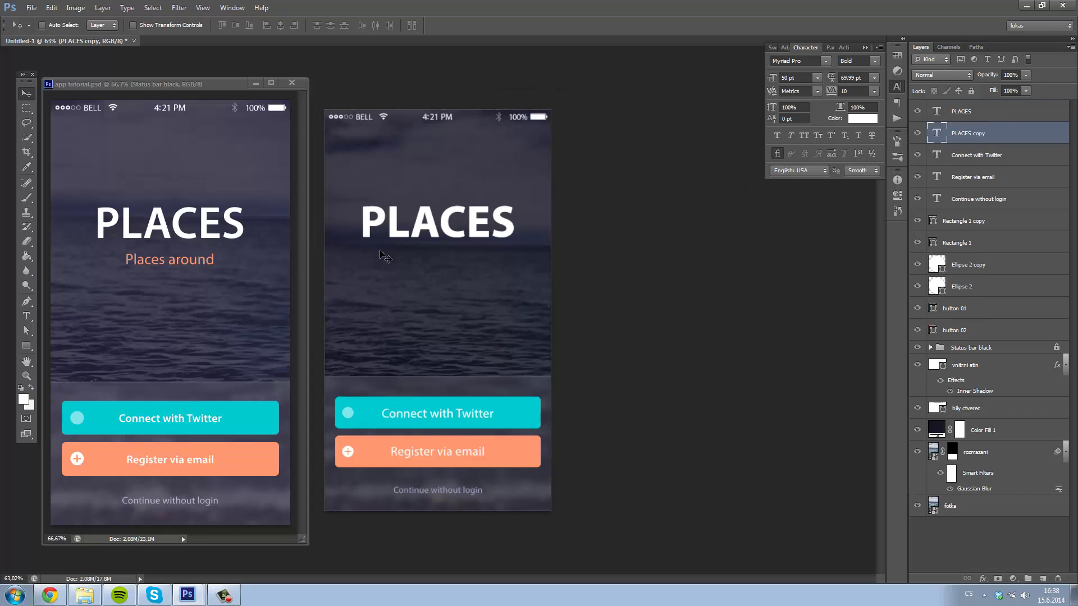
drag(447, 228, 442, 267)
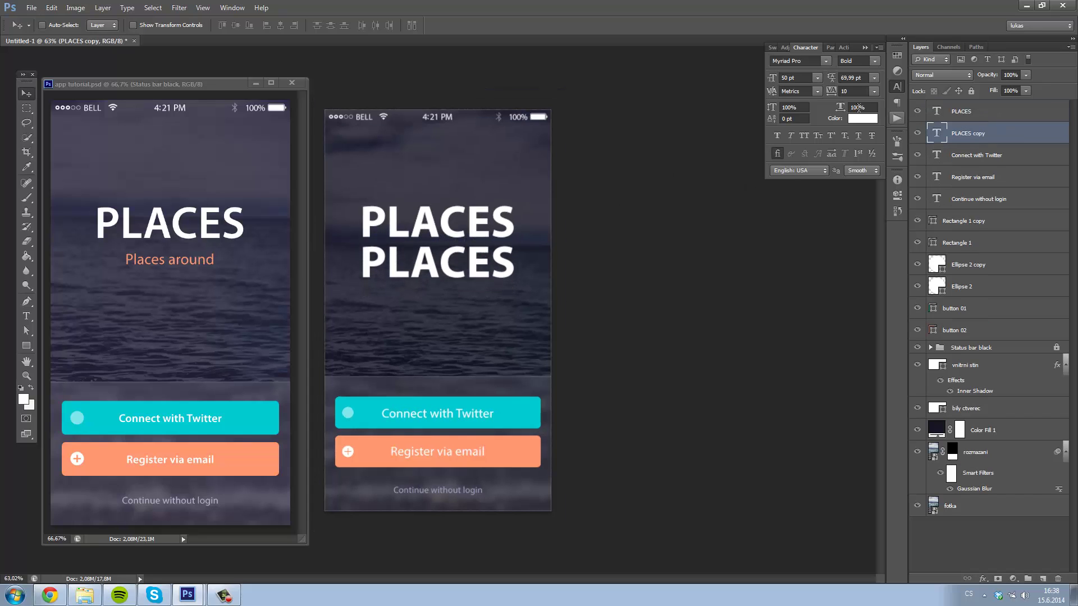
click(808, 80)
text(30)
key(Return)
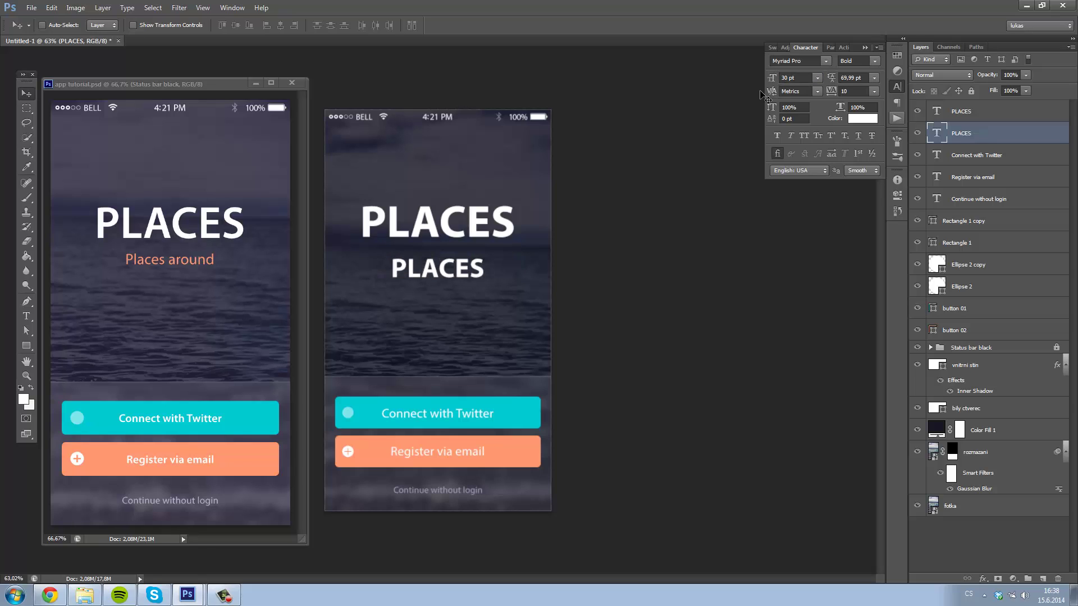
click(765, 84)
text(25)
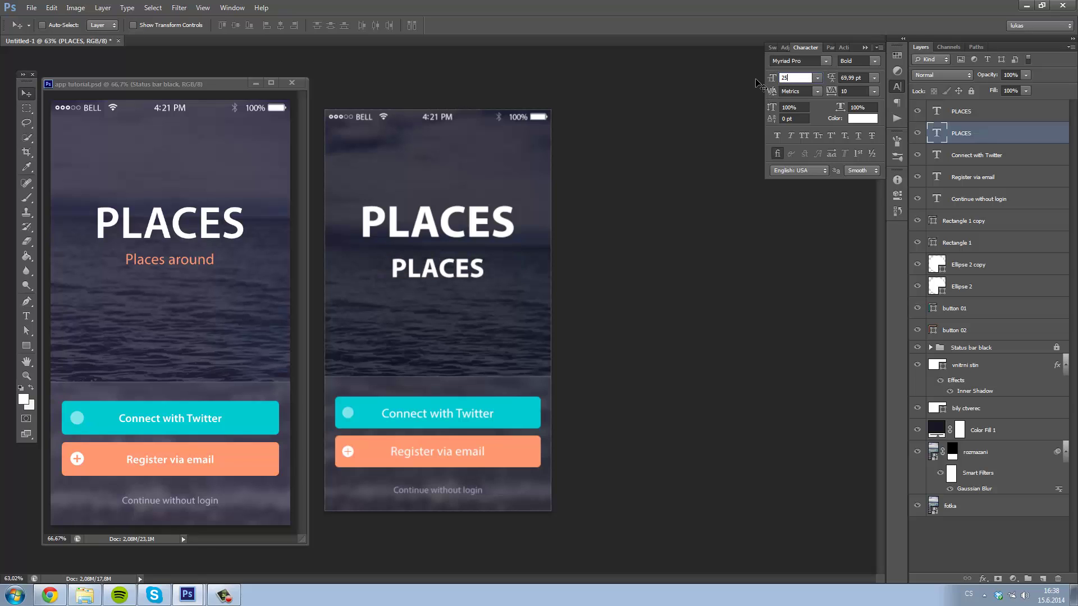
key(Return)
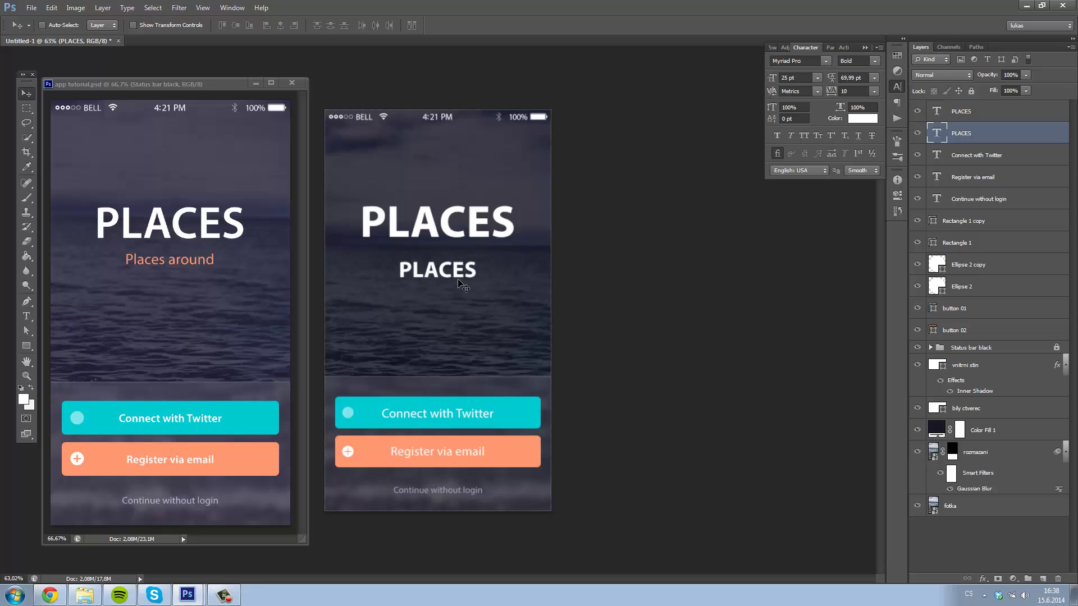
Reword the copy as 'Places around you' and move it up under the title
key(t)
double_click(433, 280)
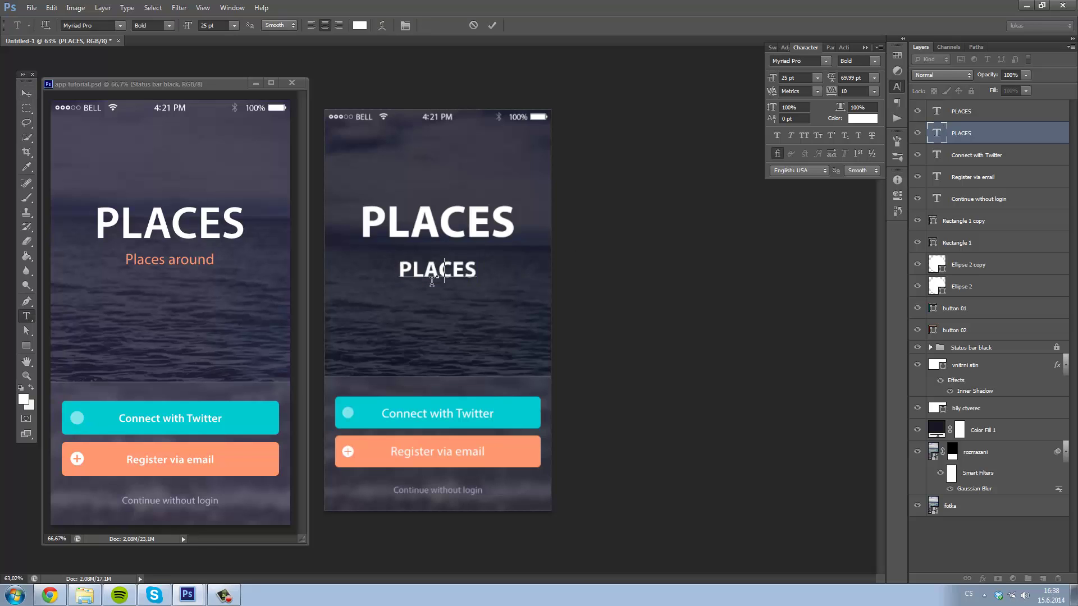
text(Places ar)
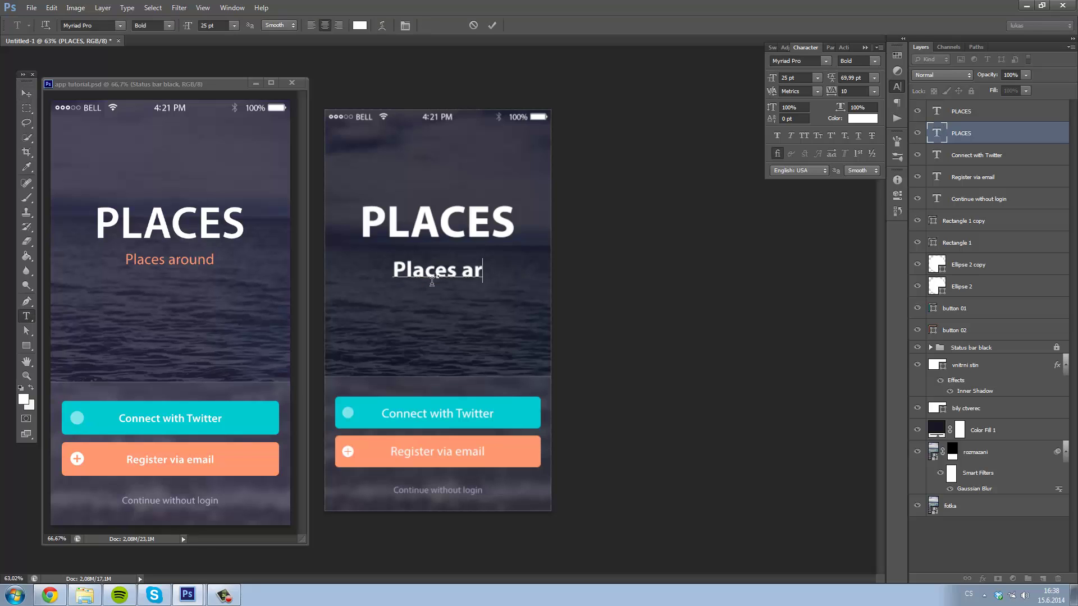
text(ound you)
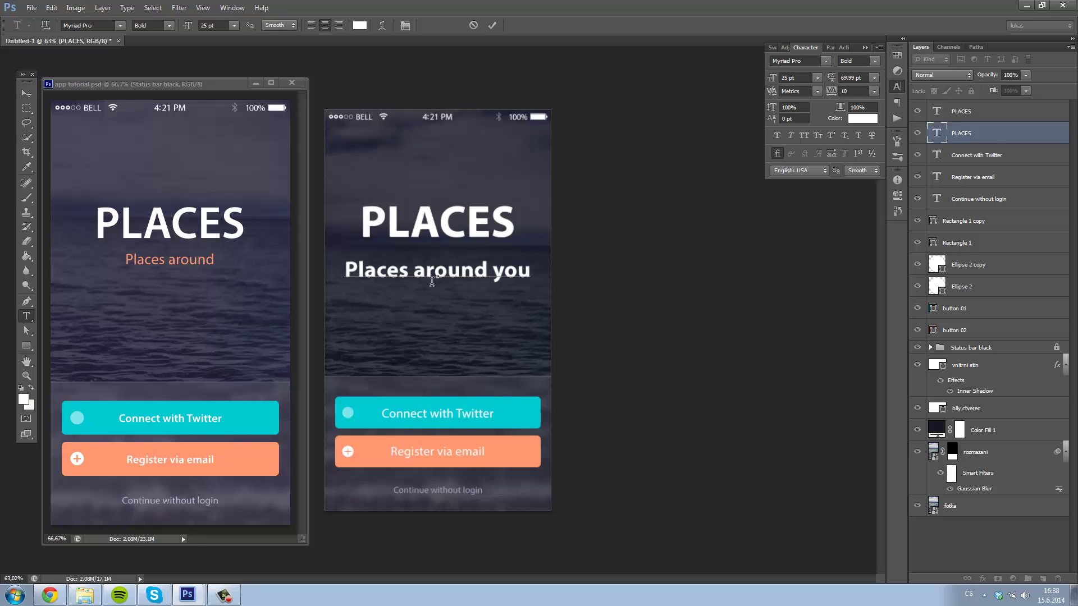
key(ctrl+Return)
key(v)
drag(440, 279, 440, 266)
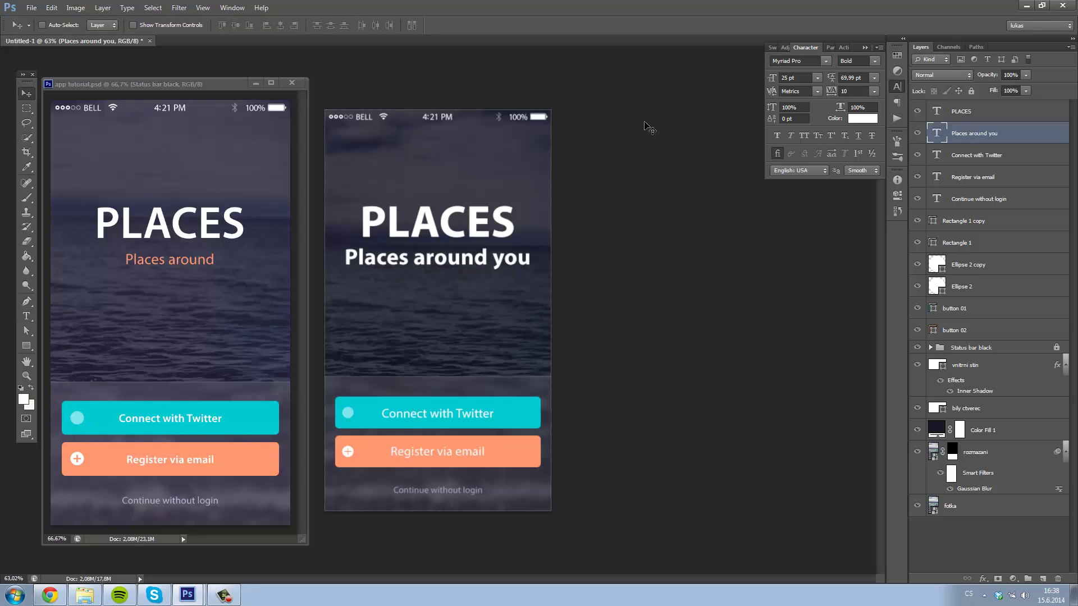
Set the subtitle to 20 pt and move it closer to PLACES
click(793, 78)
text(20)
key(Return)
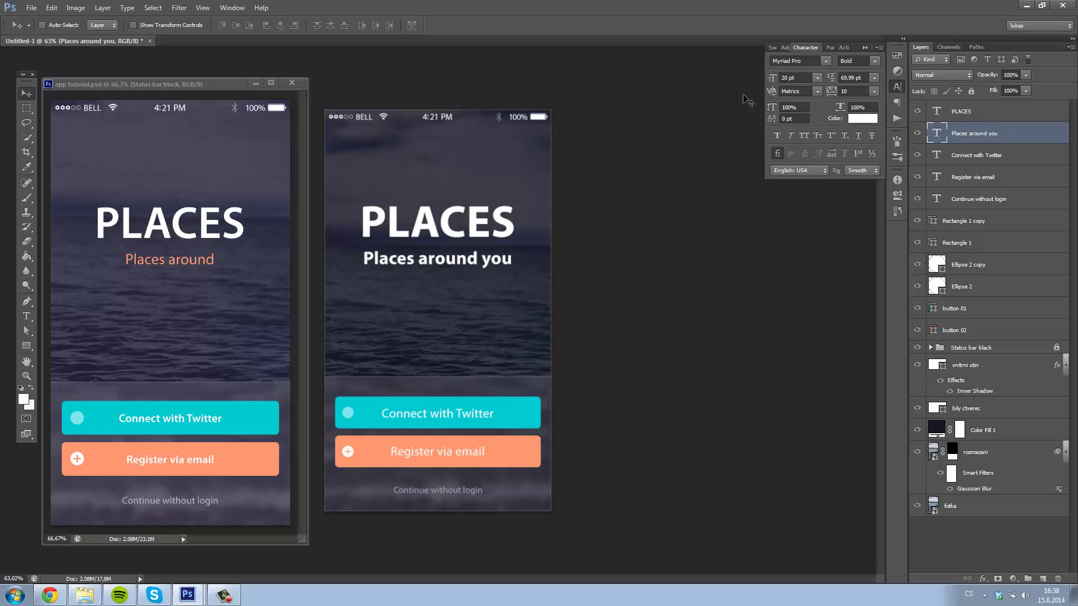
drag(449, 268, 449, 261)
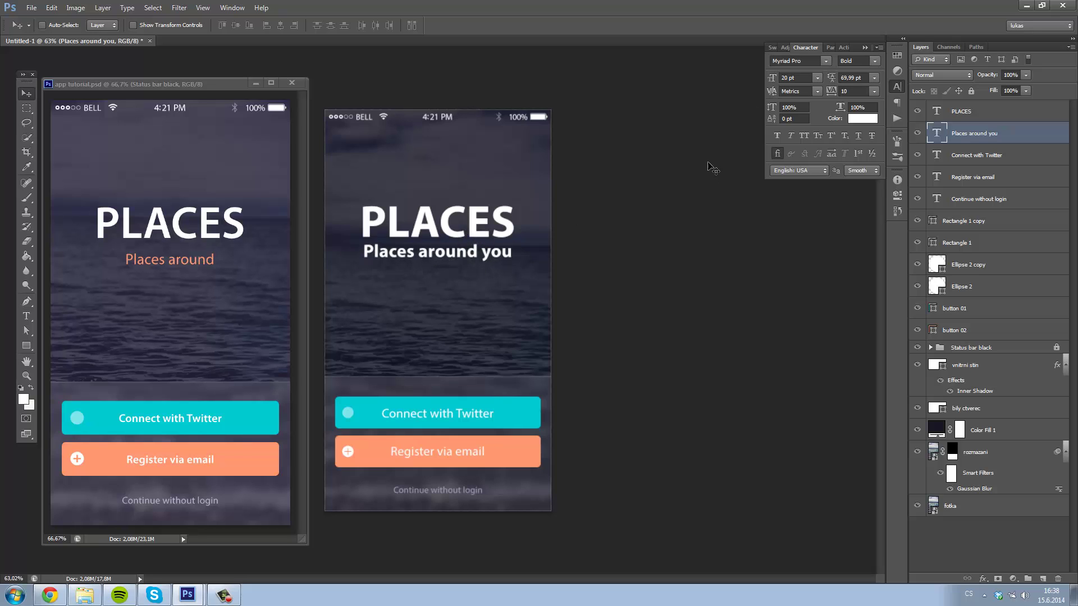
Make the subtitle regular weight in the Register button's salmon colour
click(875, 60)
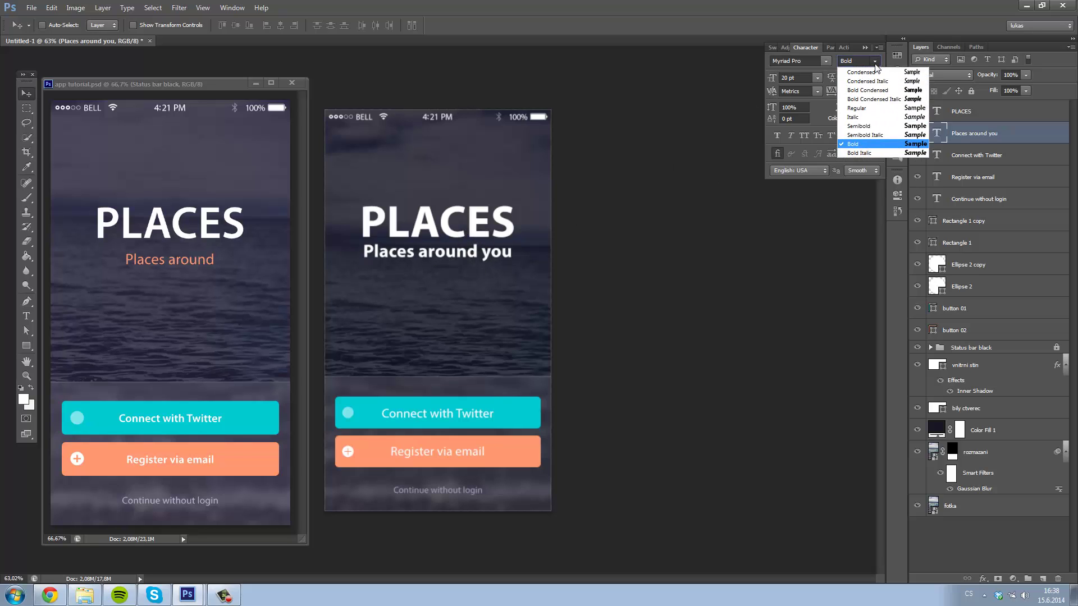
click(870, 110)
click(863, 119)
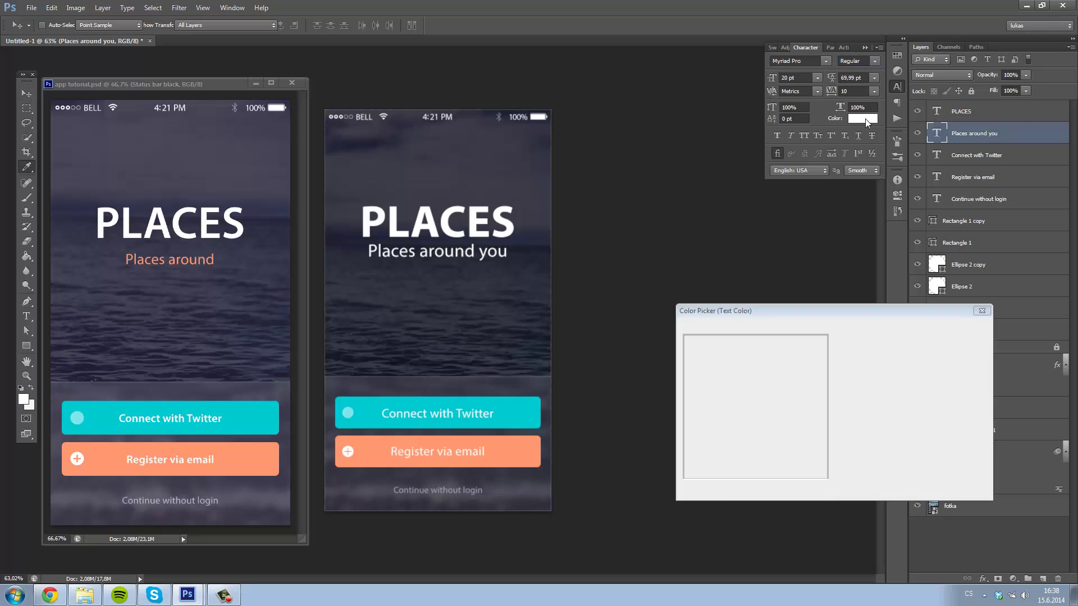
click(512, 459)
click(950, 328)
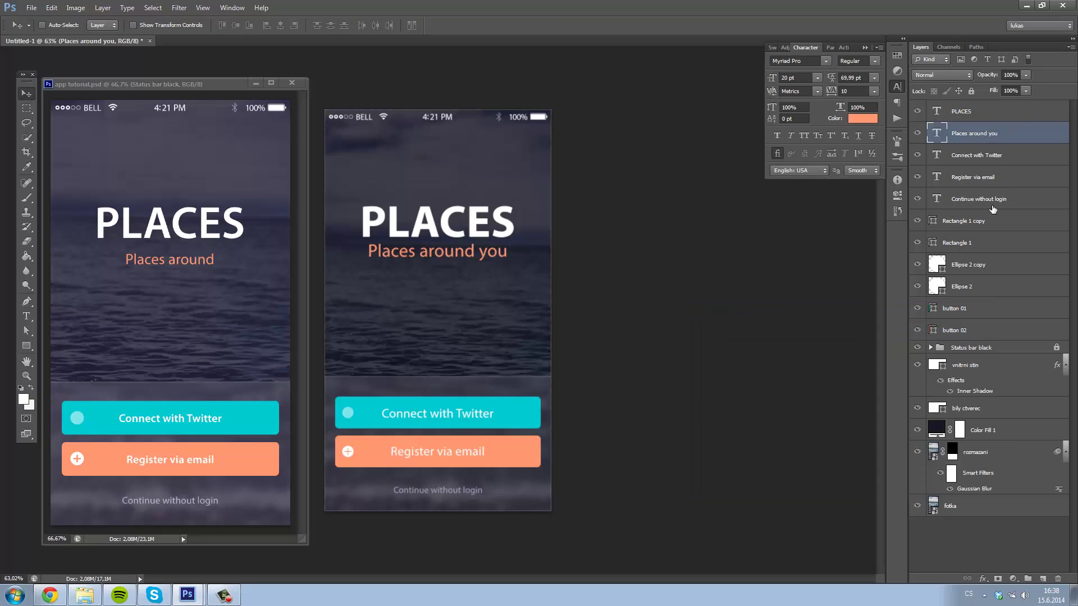
Set the subtitle to 18 pt and shift it slightly lower under PLACES
click(794, 78)
text(18)
key(Return)
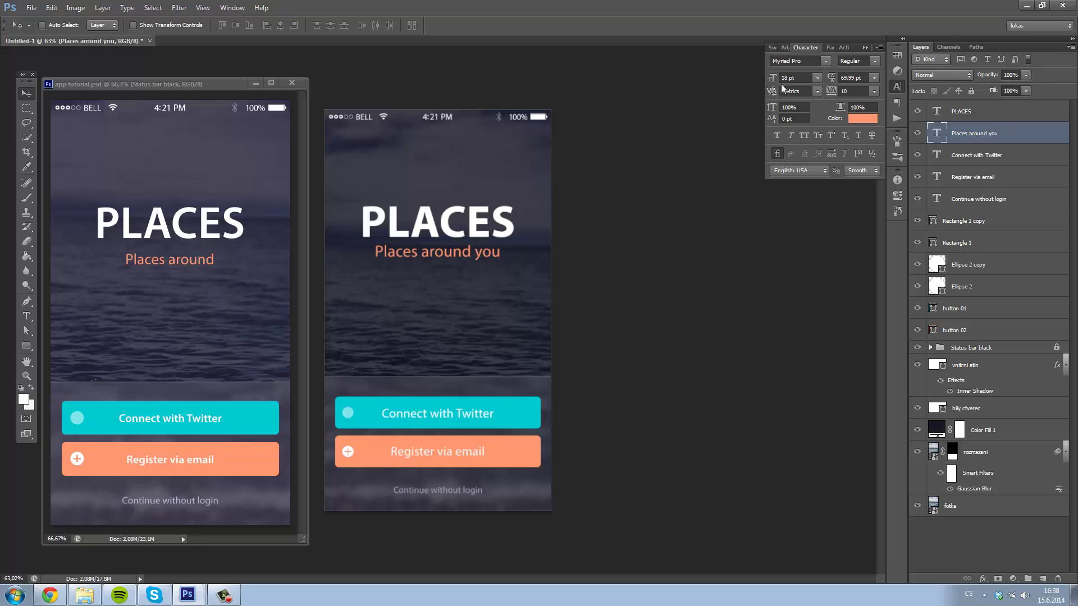
drag(452, 259, 453, 266)
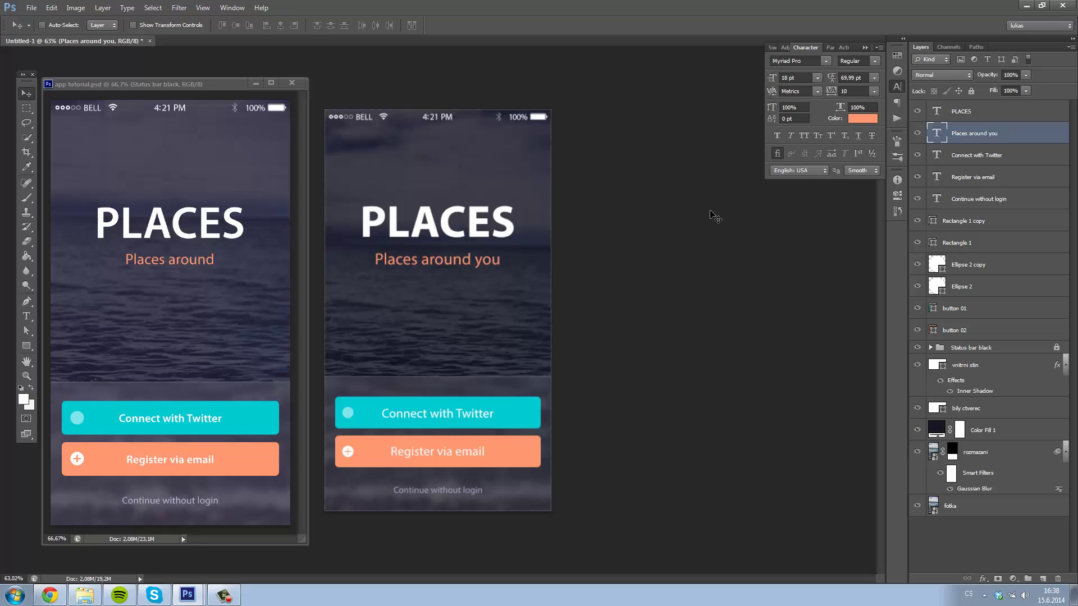
click(896, 86)
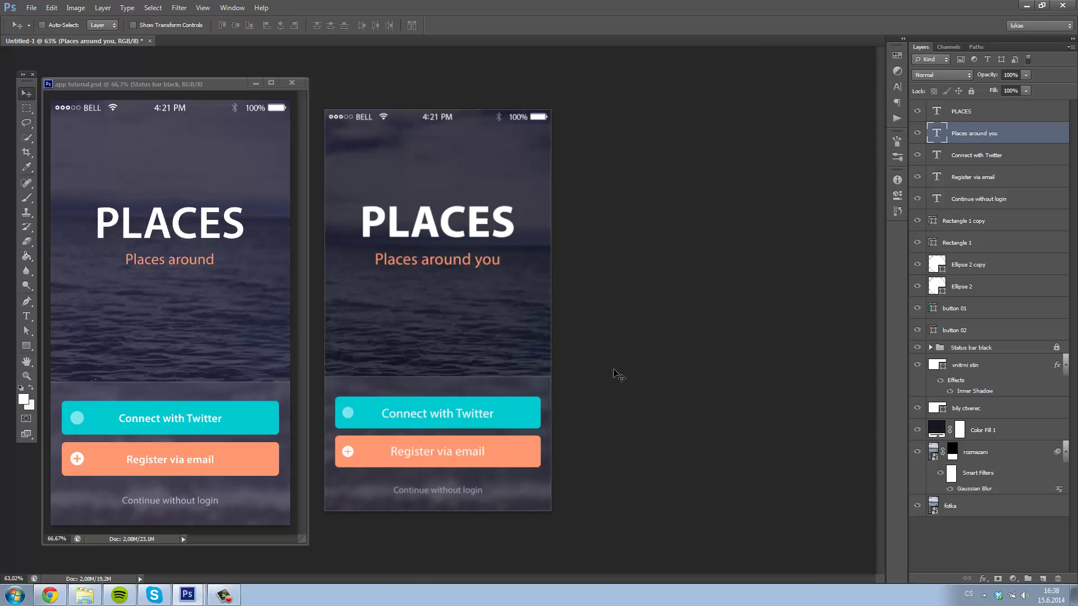